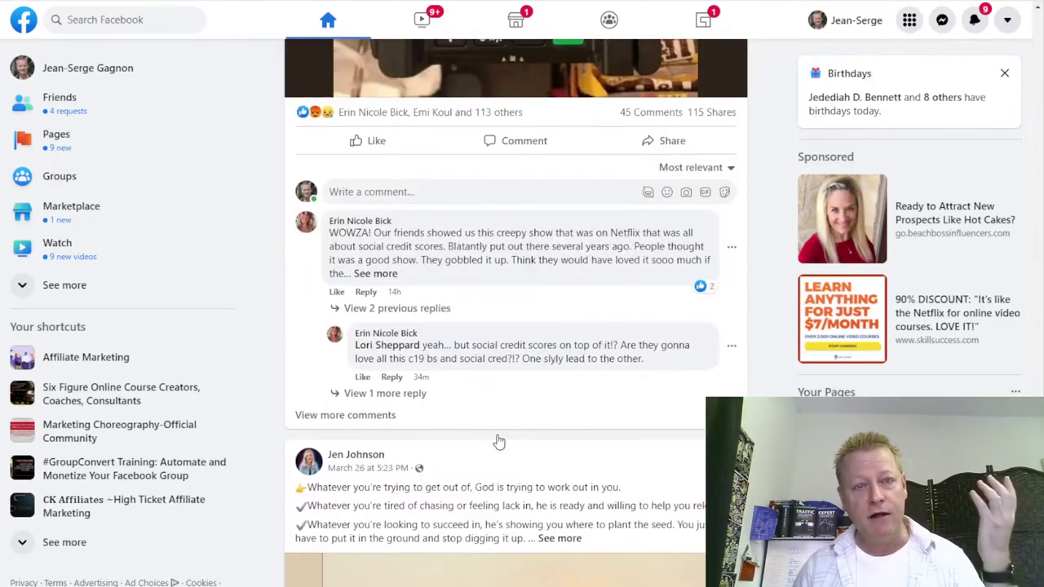
{"action": "scroll", "coordinate": [499, 442], "scroll_direction": "up", "scroll_amount": 10}
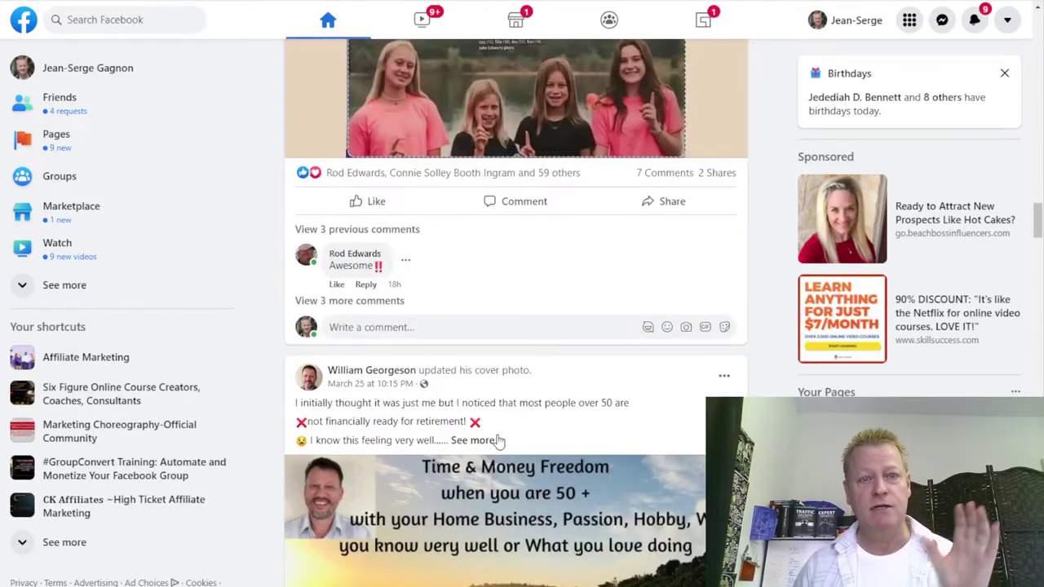
{"action": "scroll", "coordinate": [499, 441], "scroll_direction": "up", "scroll_amount": 5}
{"action": "scroll", "coordinate": [499, 441], "scroll_direction": "down", "scroll_amount": 6}
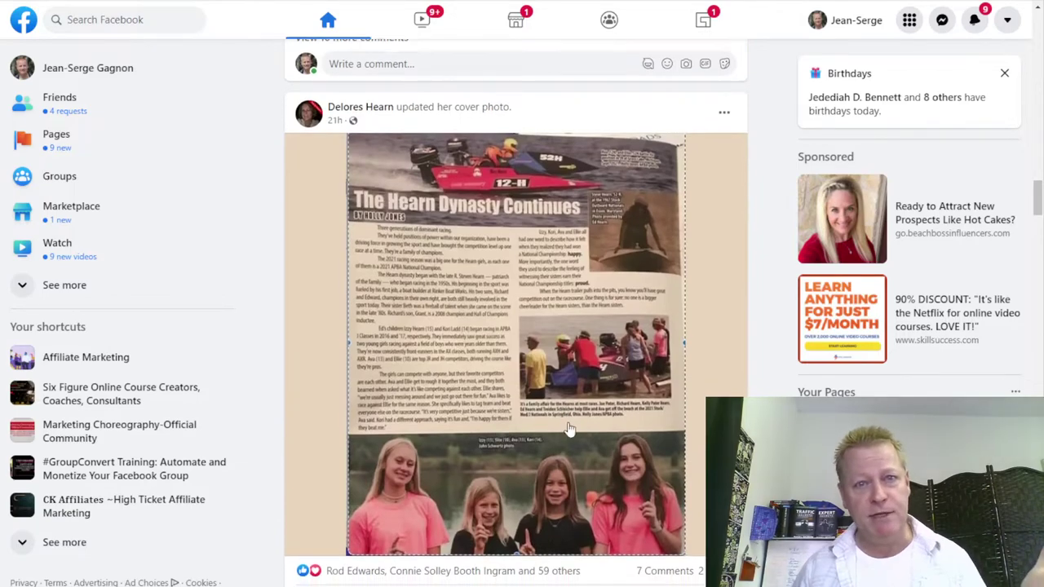
{"action": "scroll", "coordinate": [570, 430], "scroll_direction": "down", "scroll_amount": 8}
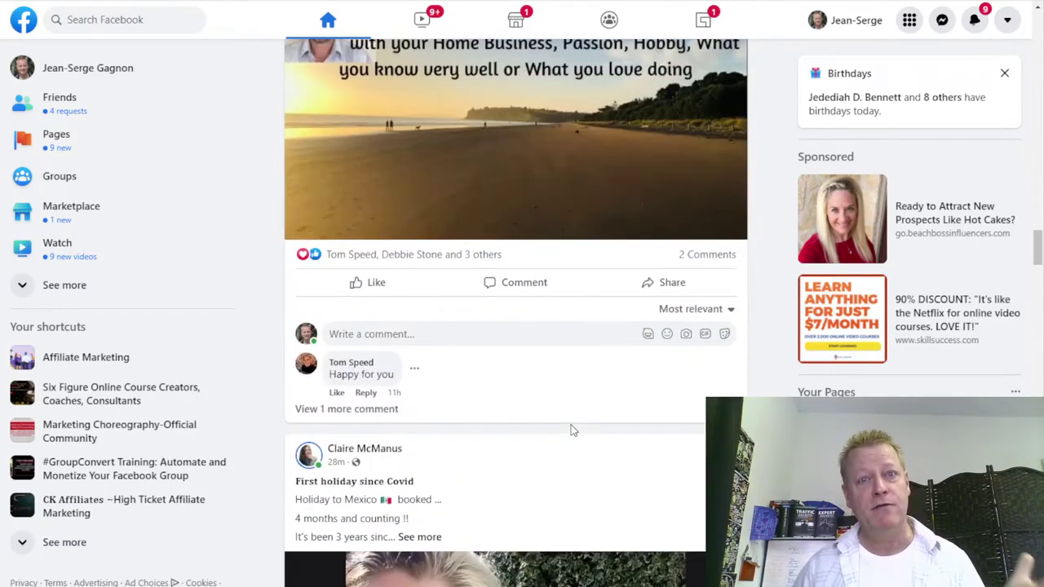
{"action": "scroll", "coordinate": [571, 431], "scroll_direction": "down", "scroll_amount": 15}
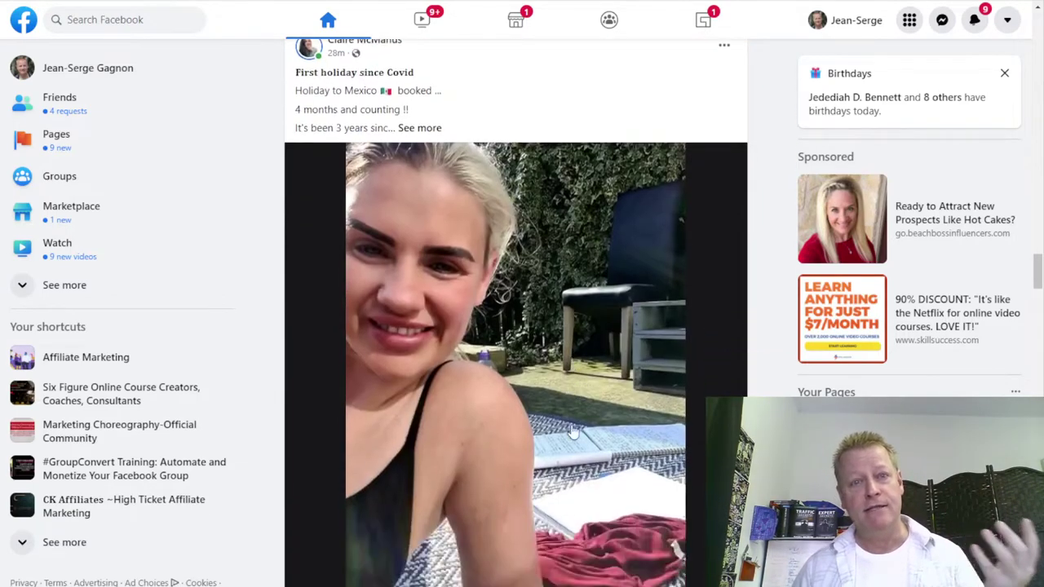
{"action": "scroll", "coordinate": [574, 432], "scroll_direction": "down", "scroll_amount": 15}
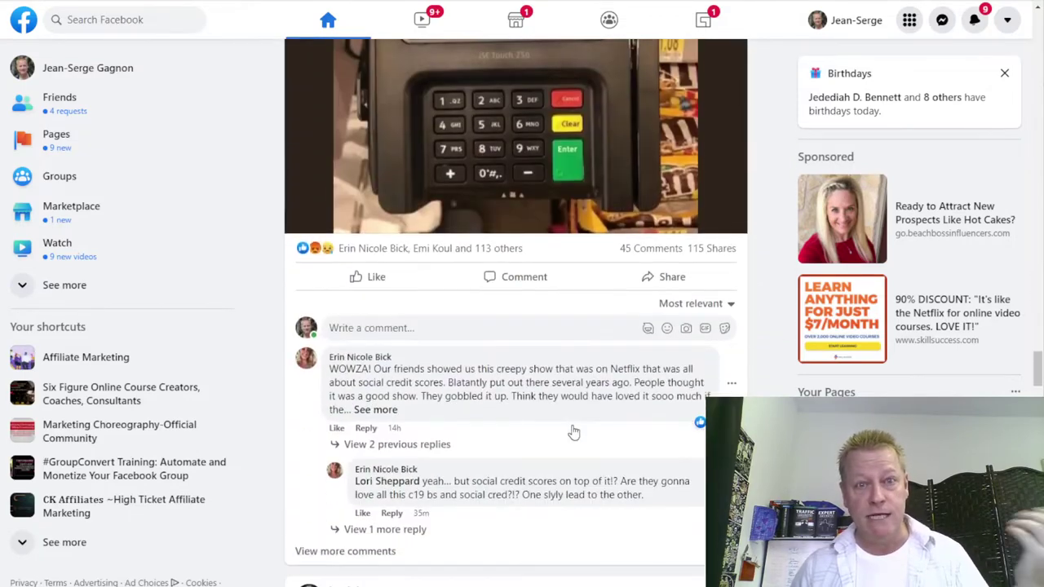
{"action": "scroll", "coordinate": [574, 432], "scroll_direction": "down", "scroll_amount": 4}
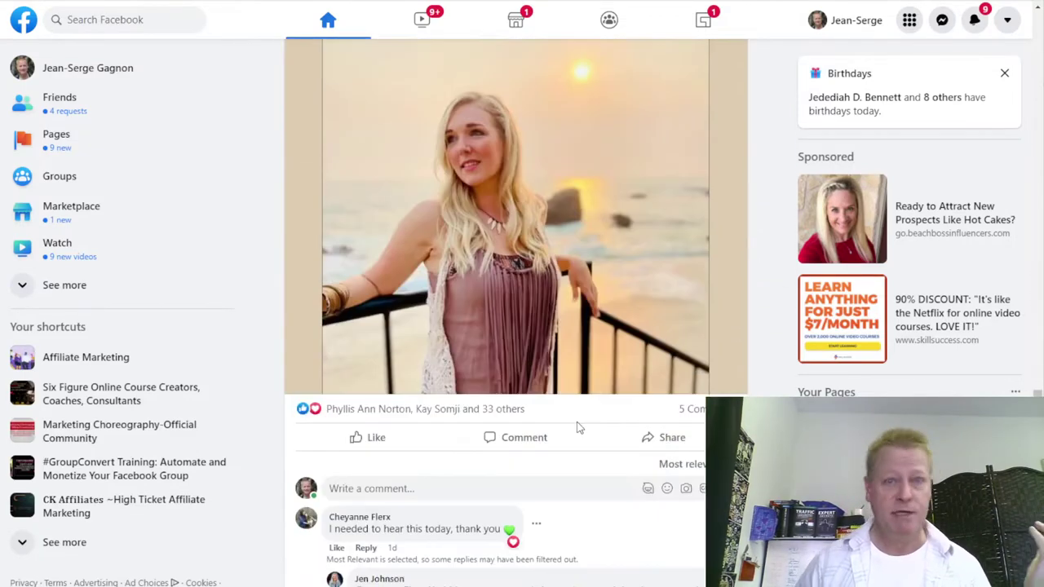
{"action": "scroll", "coordinate": [579, 424], "scroll_direction": "down", "scroll_amount": 12}
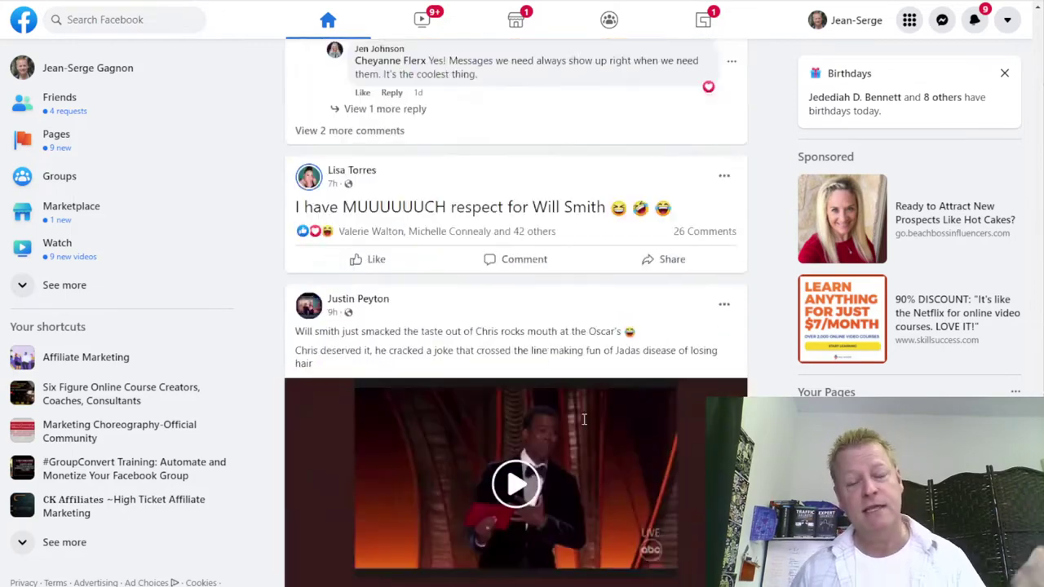
{"action": "scroll", "coordinate": [584, 419], "scroll_direction": "down", "scroll_amount": 3}
{"action": "scroll", "coordinate": [584, 420], "scroll_direction": "up", "scroll_amount": 5}
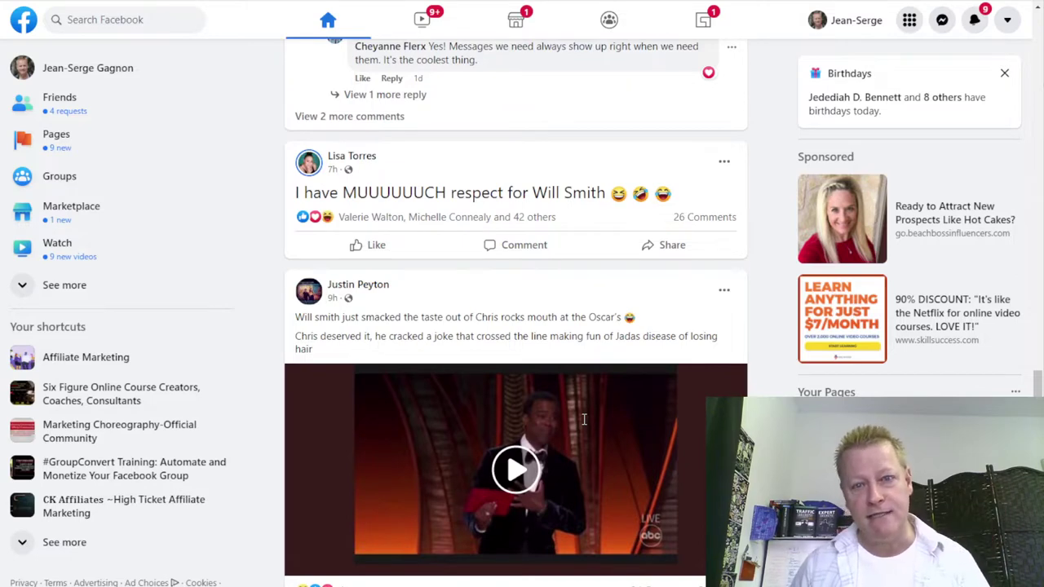
{"action": "scroll", "coordinate": [584, 419], "scroll_direction": "up", "scroll_amount": 1}
{"action": "scroll", "coordinate": [584, 419], "scroll_direction": "up", "scroll_amount": 7}
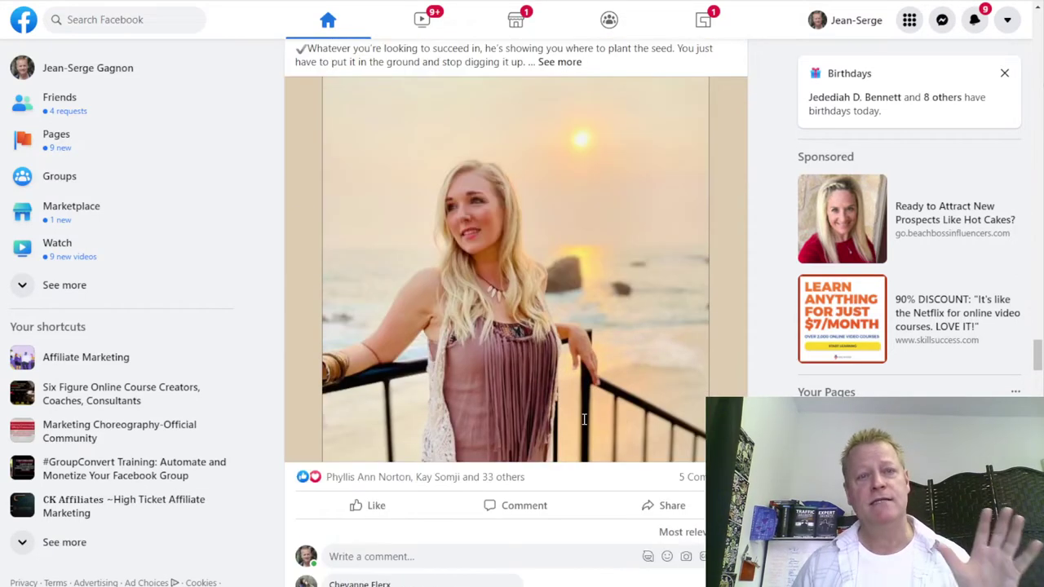
{"action": "scroll", "coordinate": [577, 402], "scroll_direction": "up", "scroll_amount": 3}
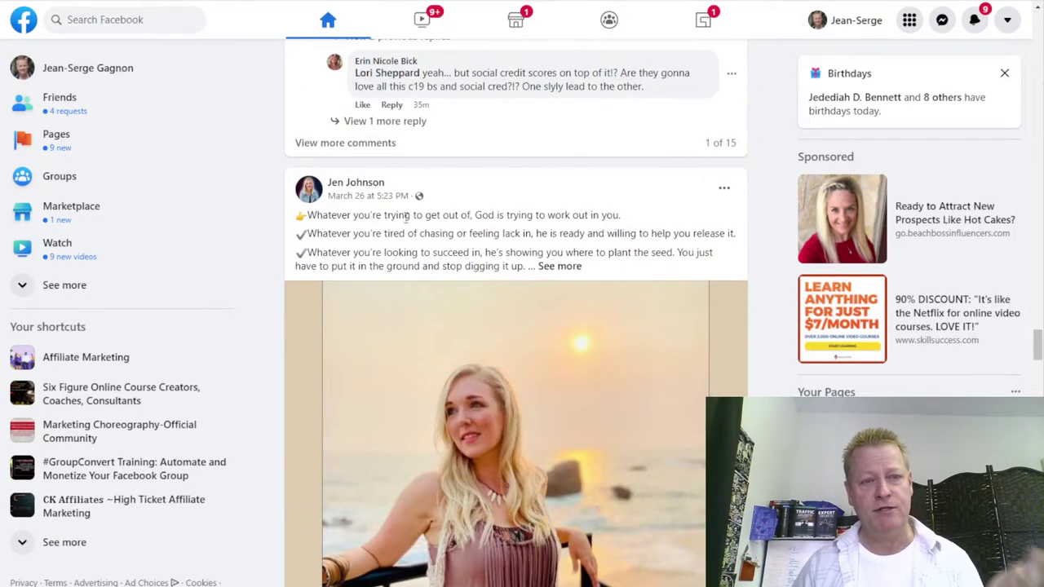
{"action": "scroll", "coordinate": [593, 301], "scroll_direction": "down", "scroll_amount": 2}
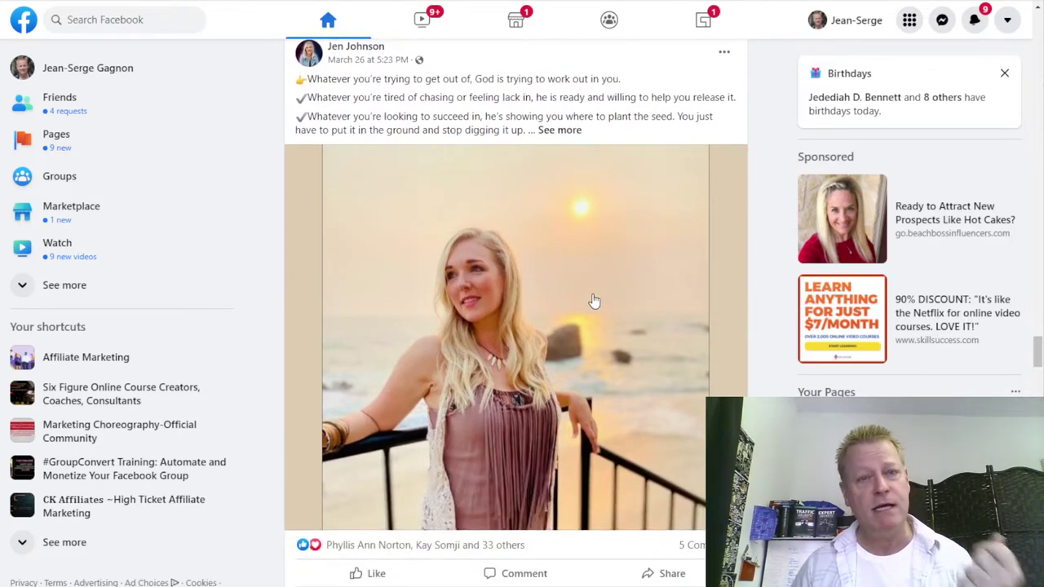
{"action": "scroll", "coordinate": [594, 300], "scroll_direction": "down", "scroll_amount": 7}
{"action": "scroll", "coordinate": [594, 301], "scroll_direction": "down", "scroll_amount": 4}
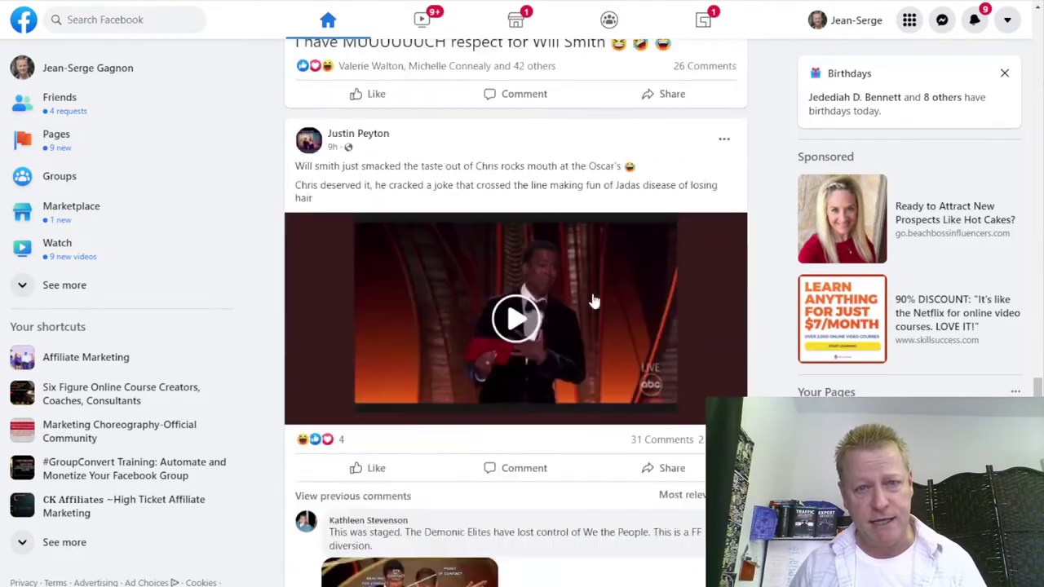
{"action": "scroll", "coordinate": [593, 301], "scroll_direction": "down", "scroll_amount": 15}
{"action": "scroll", "coordinate": [593, 300], "scroll_direction": "down", "scroll_amount": 12}
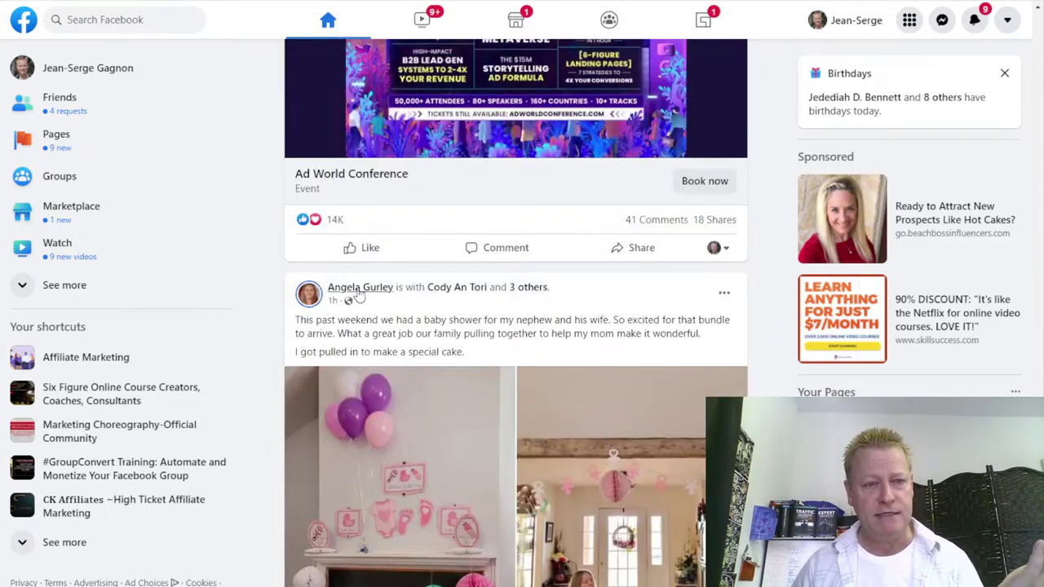
{"action": "scroll", "coordinate": [538, 82], "scroll_direction": "down", "scroll_amount": 4}
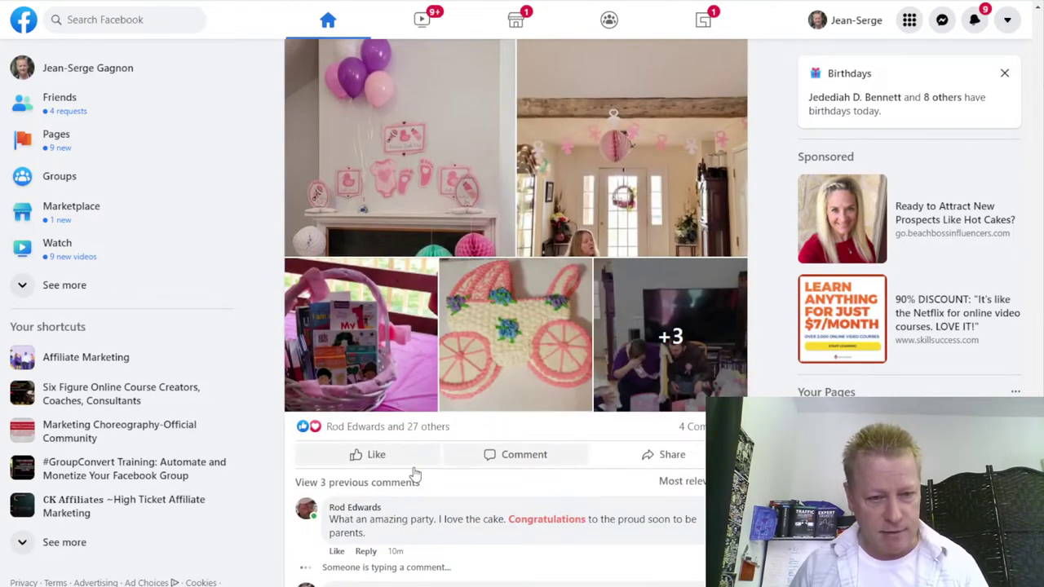
{"action": "scroll", "coordinate": [576, 298], "scroll_direction": "down", "scroll_amount": 12}
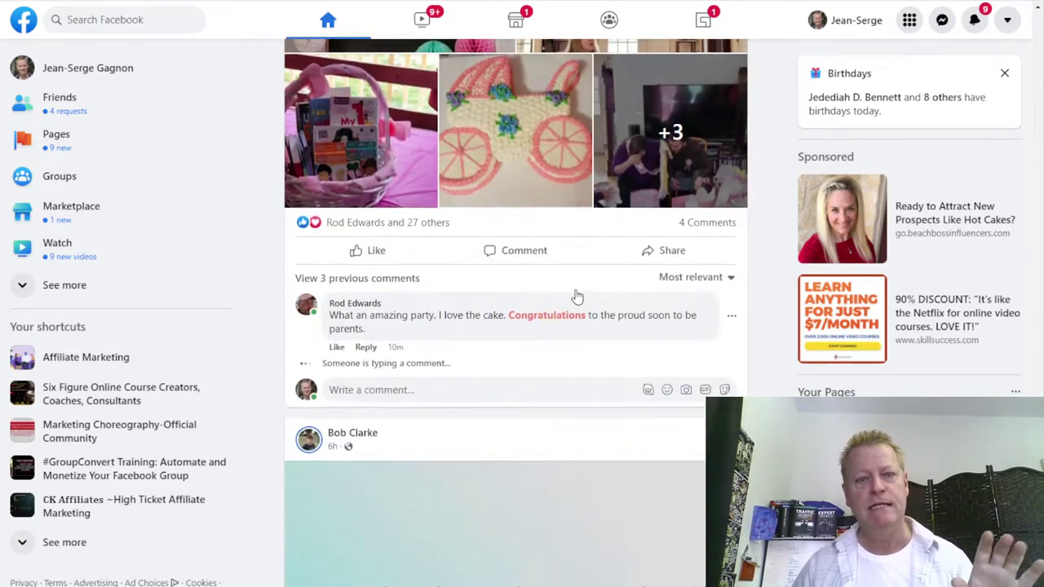
{"action": "scroll", "coordinate": [576, 298], "scroll_direction": "down", "scroll_amount": 10}
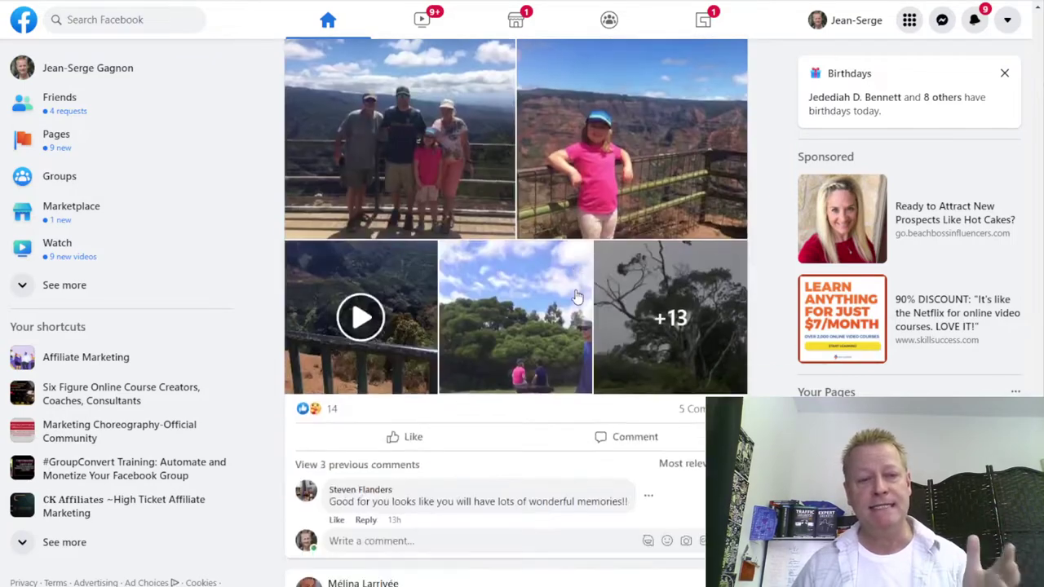
{"action": "scroll", "coordinate": [576, 299], "scroll_direction": "down", "scroll_amount": 12}
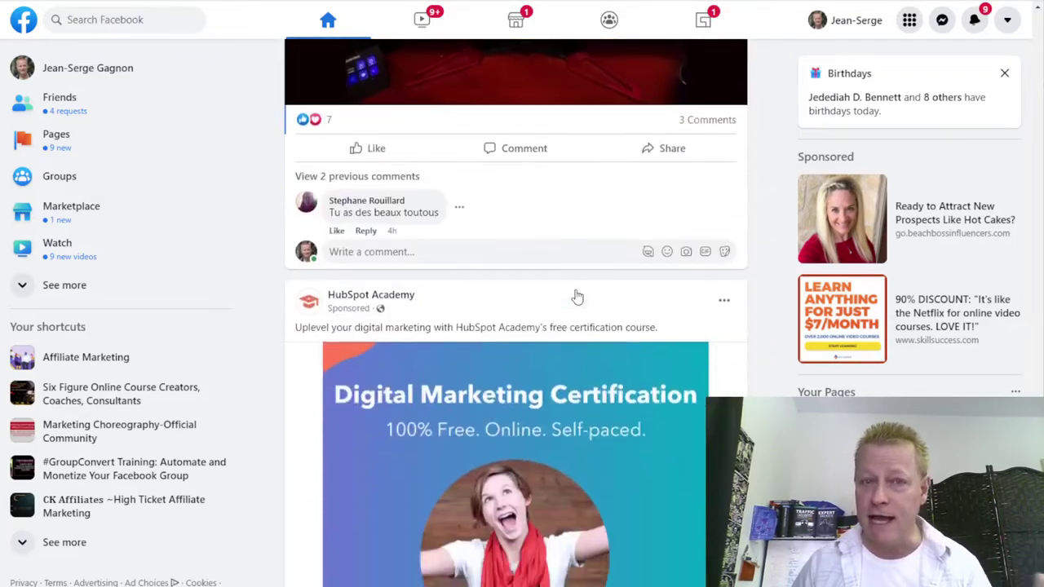
{"action": "scroll", "coordinate": [577, 297], "scroll_direction": "down", "scroll_amount": 1}
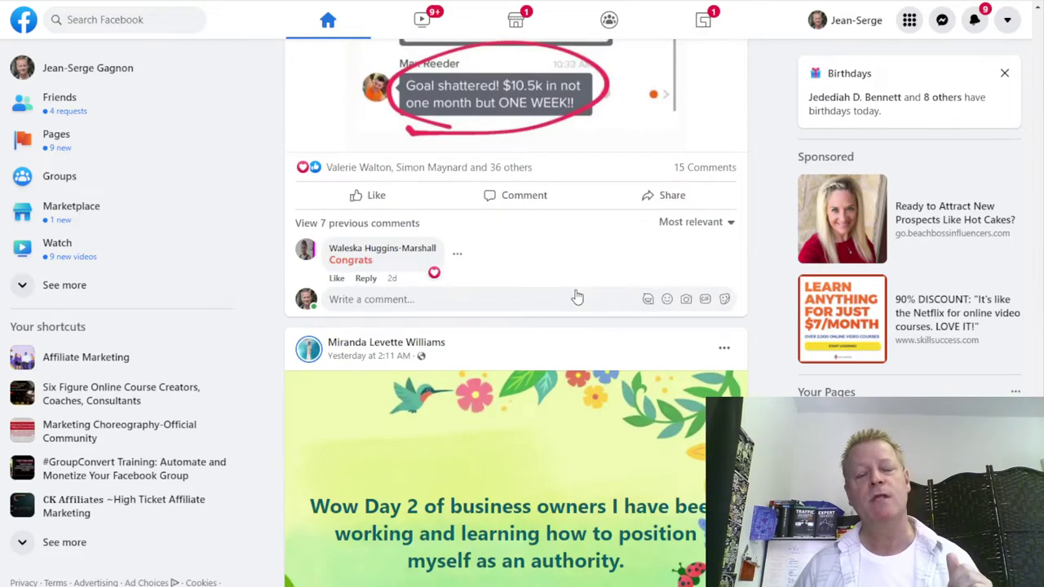
{"action": "scroll", "coordinate": [577, 297], "scroll_direction": "up", "scroll_amount": 4}
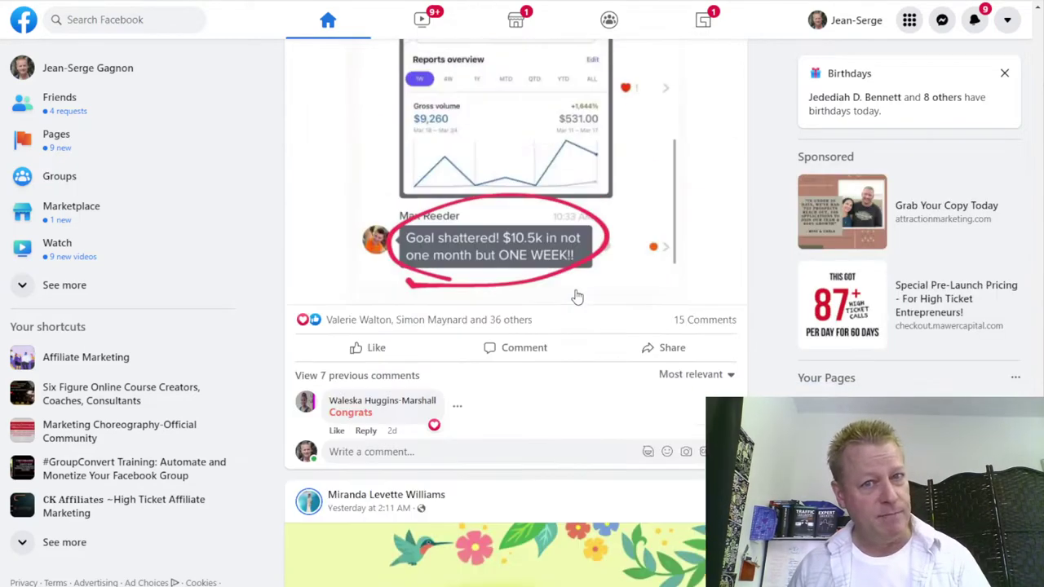
{"action": "scroll", "coordinate": [577, 297], "scroll_direction": "up", "scroll_amount": 10}
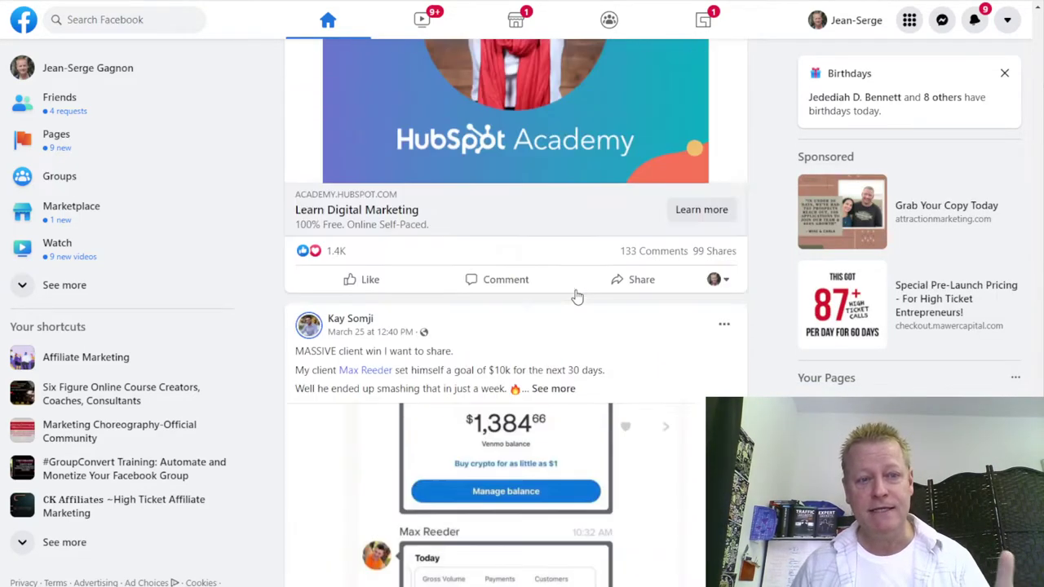
{"action": "scroll", "coordinate": [576, 297], "scroll_direction": "up", "scroll_amount": 8}
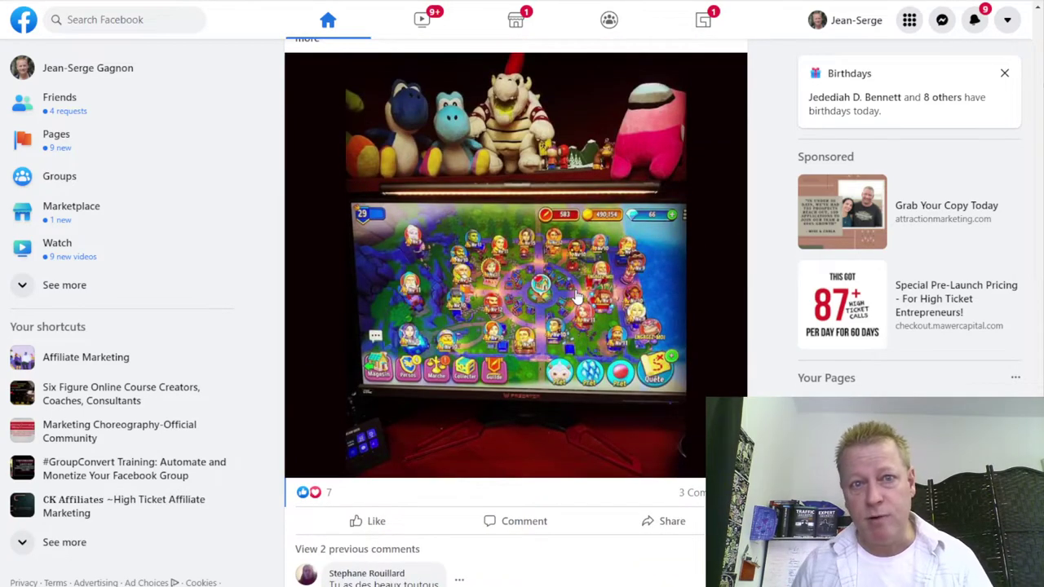
{"action": "scroll", "coordinate": [577, 297], "scroll_direction": "up", "scroll_amount": 20}
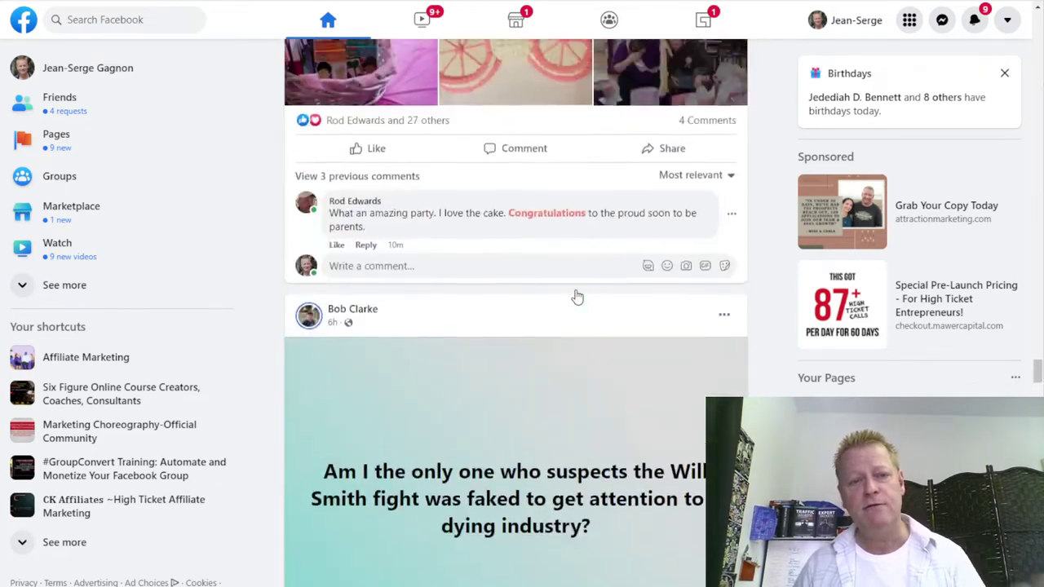
{"action": "scroll", "coordinate": [577, 297], "scroll_direction": "up", "scroll_amount": 15}
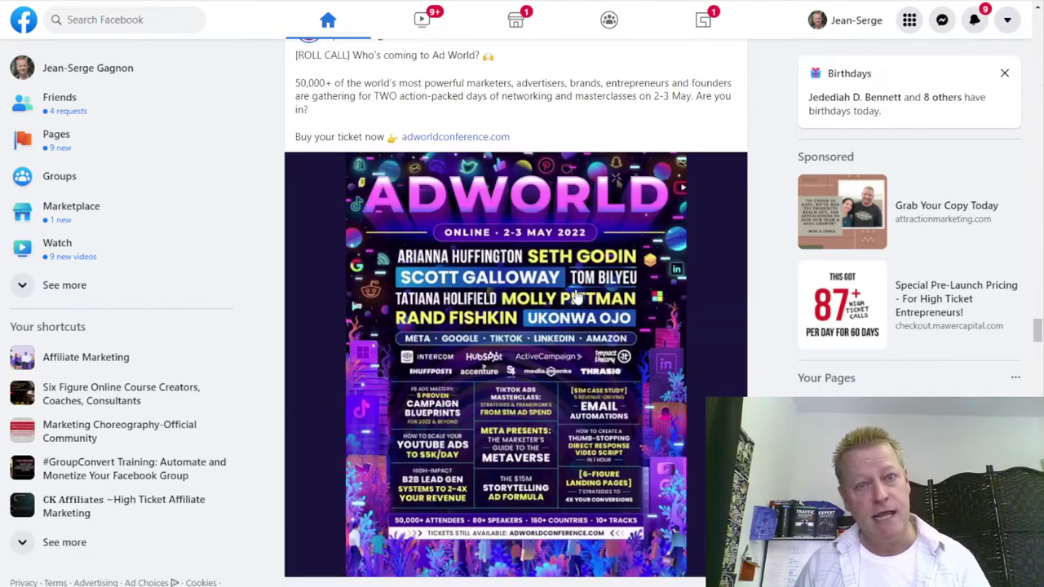
{"action": "scroll", "coordinate": [576, 297], "scroll_direction": "up", "scroll_amount": 20}
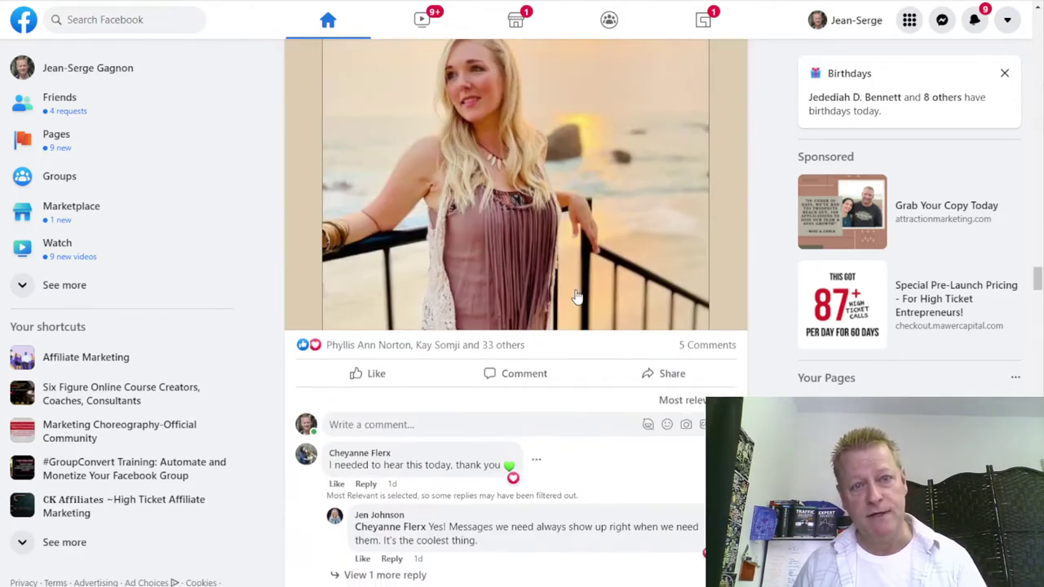
{"action": "scroll", "coordinate": [576, 297], "scroll_direction": "up", "scroll_amount": 4}
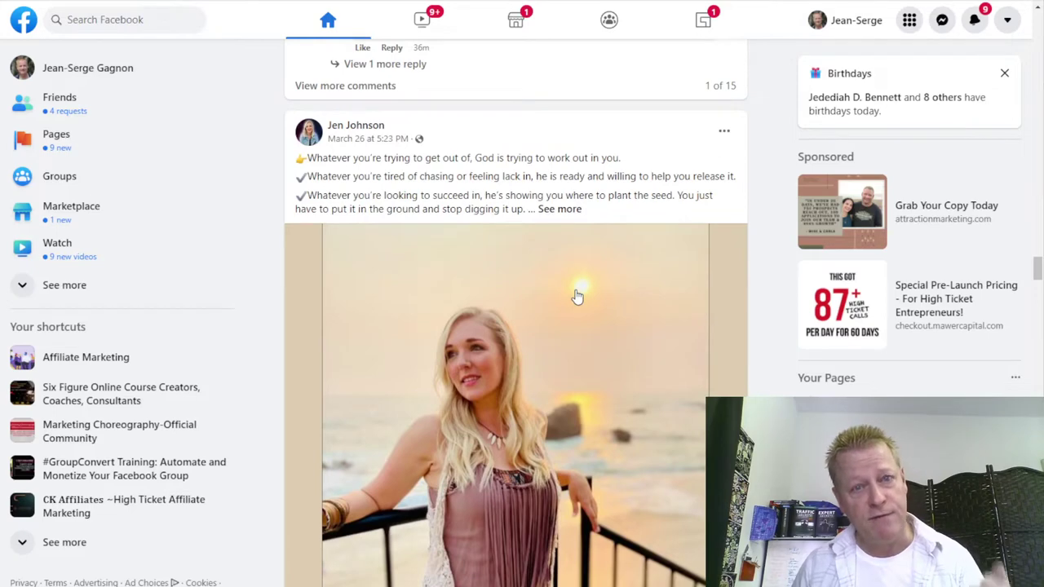
{"action": "scroll", "coordinate": [576, 297], "scroll_direction": "down", "scroll_amount": 2}
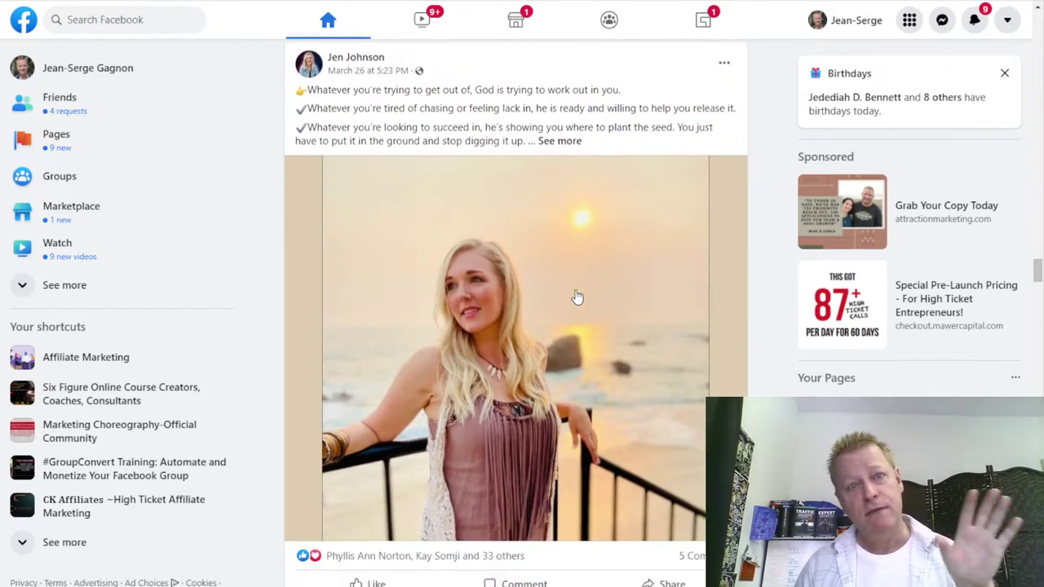
{"action": "scroll", "coordinate": [576, 296], "scroll_direction": "down", "scroll_amount": 3}
{"action": "scroll", "coordinate": [576, 297], "scroll_direction": "down", "scroll_amount": 10}
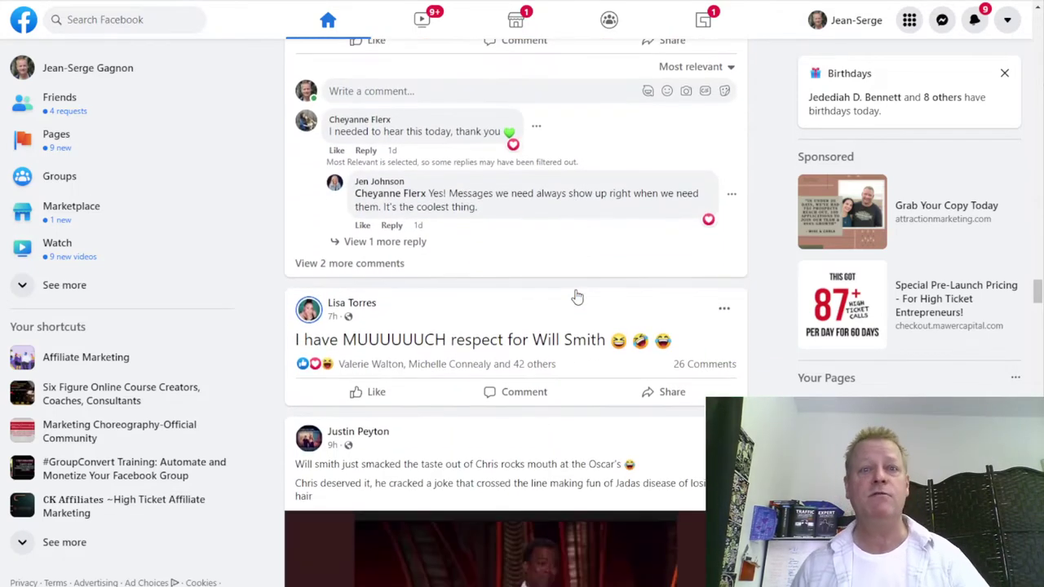
{"action": "scroll", "coordinate": [577, 297], "scroll_direction": "down", "scroll_amount": 15}
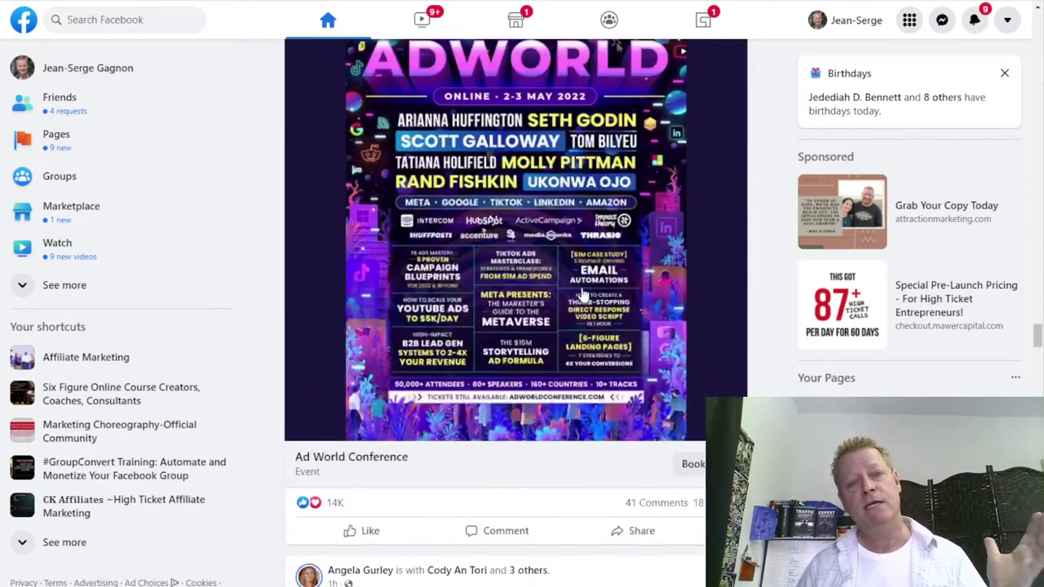
{"action": "scroll", "coordinate": [582, 293], "scroll_direction": "down", "scroll_amount": 12}
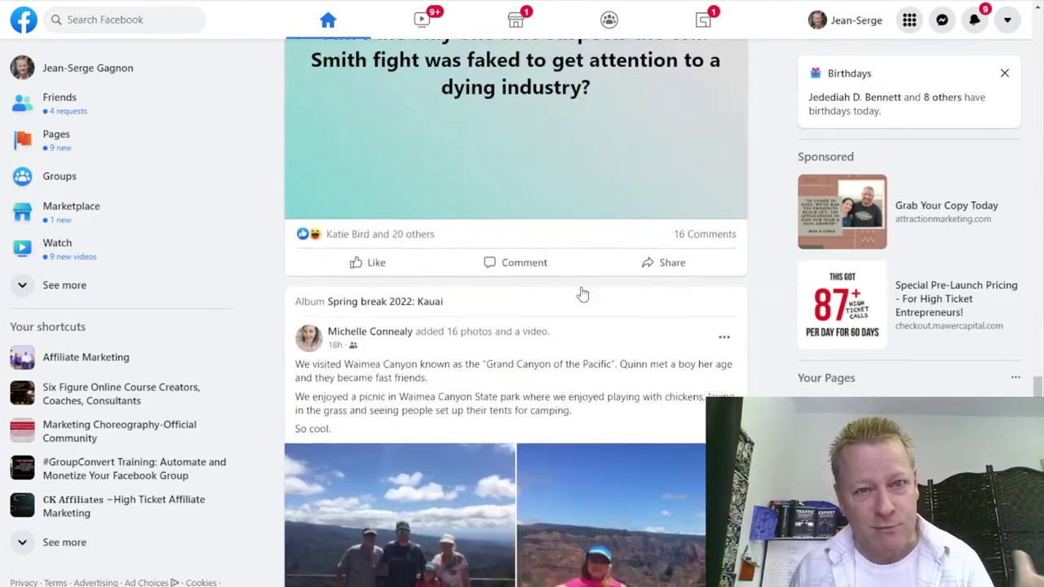
{"action": "scroll", "coordinate": [581, 293], "scroll_direction": "down", "scroll_amount": 2}
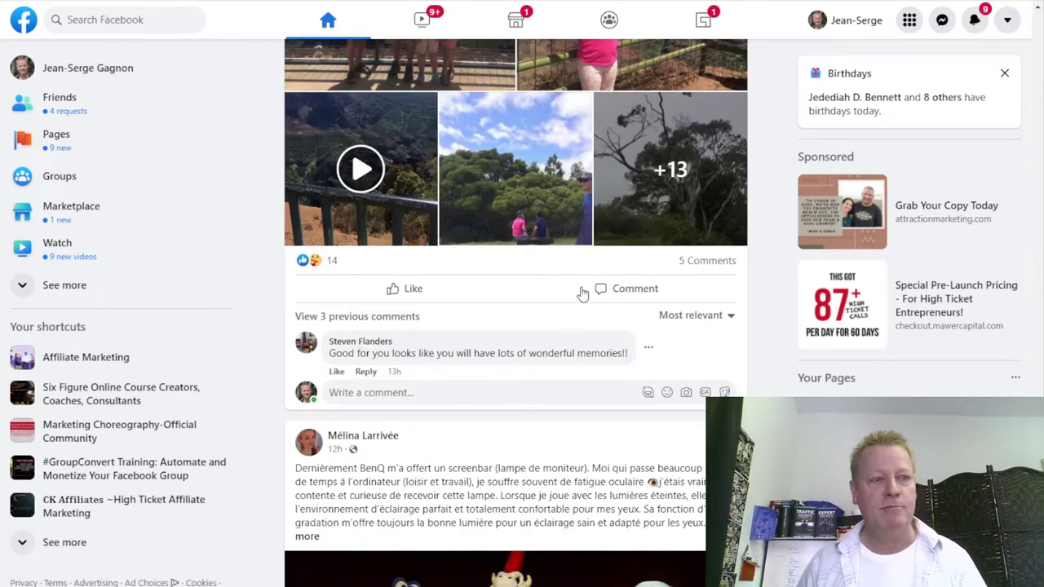
Open the Facebook Groups feed and scroll down through its posts
{"action": "left_click", "coordinate": [611, 25]}
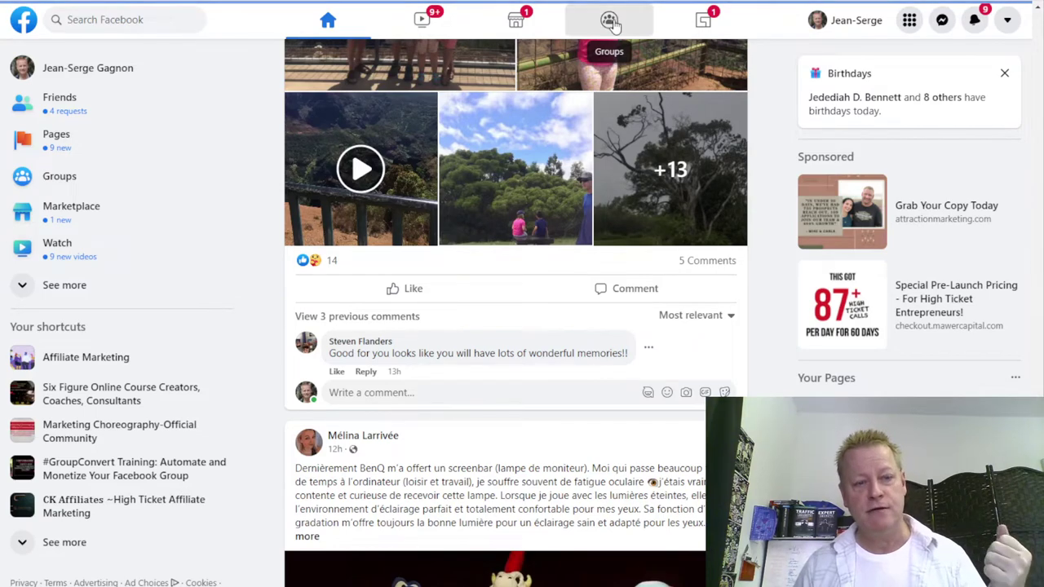
{"action": "scroll", "coordinate": [592, 267], "scroll_direction": "down", "scroll_amount": 8}
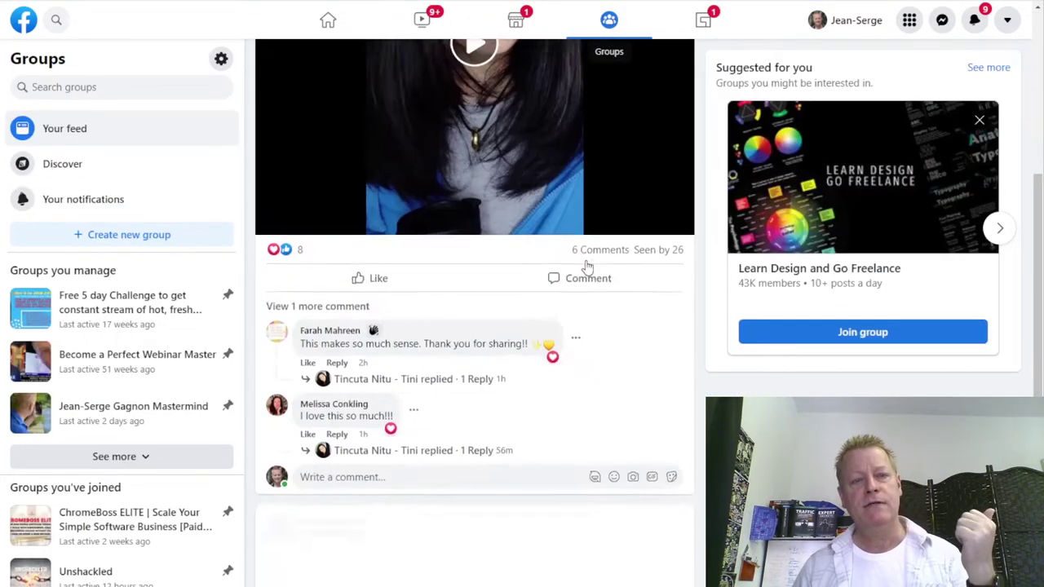
{"action": "scroll", "coordinate": [585, 267], "scroll_direction": "up", "scroll_amount": 5}
{"action": "scroll", "coordinate": [585, 266], "scroll_direction": "down", "scroll_amount": 9}
{"action": "scroll", "coordinate": [585, 267], "scroll_direction": "down", "scroll_amount": 3}
{"action": "scroll", "coordinate": [586, 267], "scroll_direction": "up", "scroll_amount": 2}
{"action": "scroll", "coordinate": [586, 267], "scroll_direction": "down", "scroll_amount": 8}
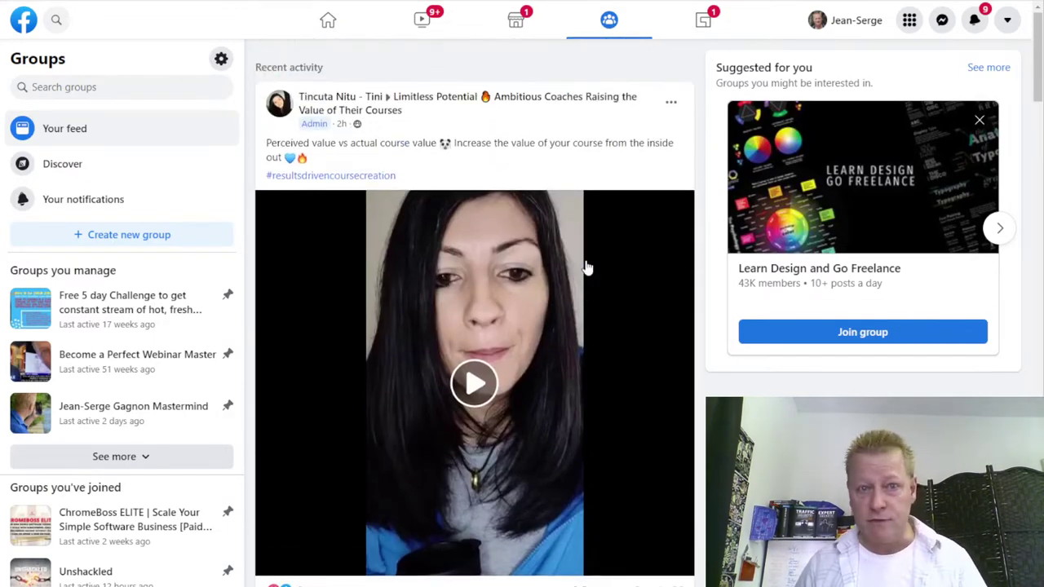
{"action": "scroll", "coordinate": [586, 266], "scroll_direction": "down", "scroll_amount": 15}
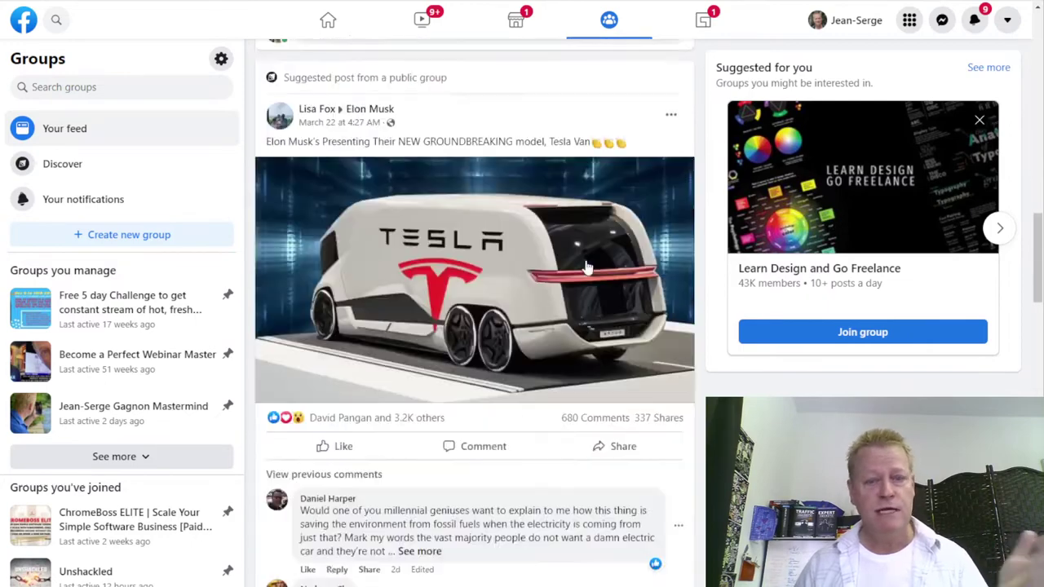
{"action": "scroll", "coordinate": [586, 266], "scroll_direction": "down", "scroll_amount": 8}
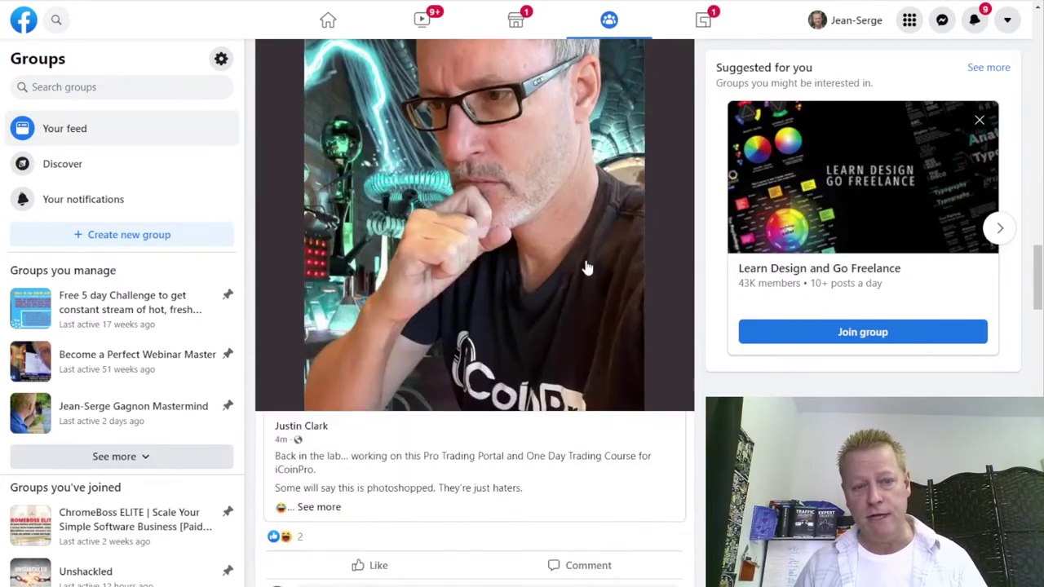
{"action": "scroll", "coordinate": [585, 266], "scroll_direction": "down", "scroll_amount": 5}
{"action": "scroll", "coordinate": [586, 267], "scroll_direction": "down", "scroll_amount": 10}
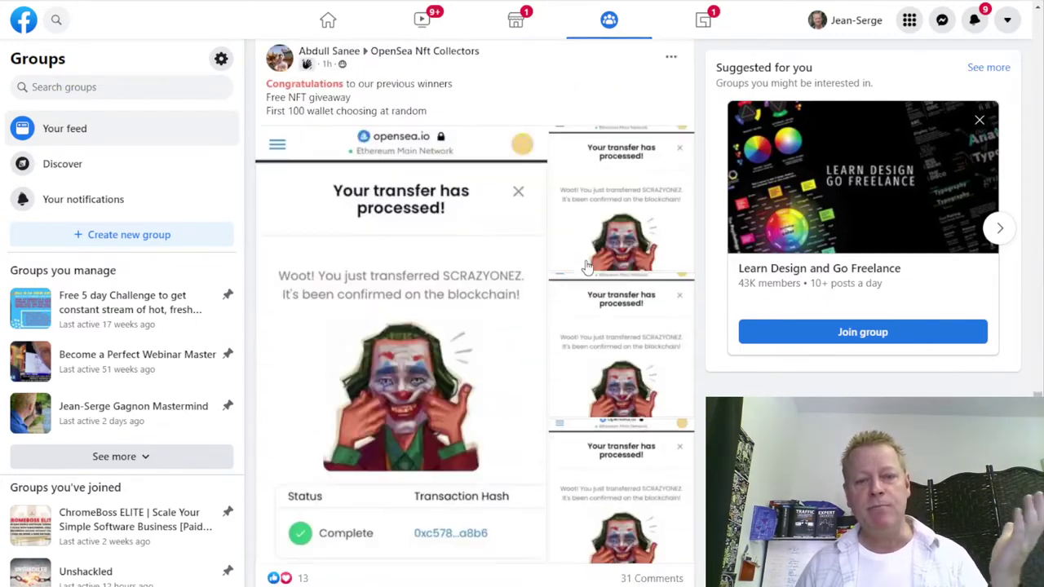
{"action": "scroll", "coordinate": [586, 266], "scroll_direction": "down", "scroll_amount": 12}
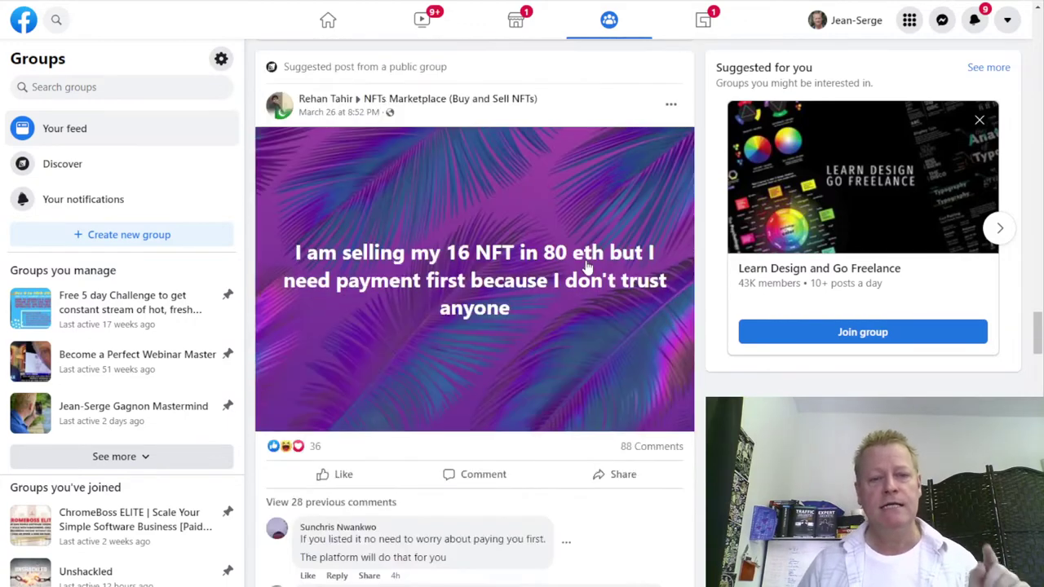
{"action": "scroll", "coordinate": [585, 261], "scroll_direction": "down", "scroll_amount": 7}
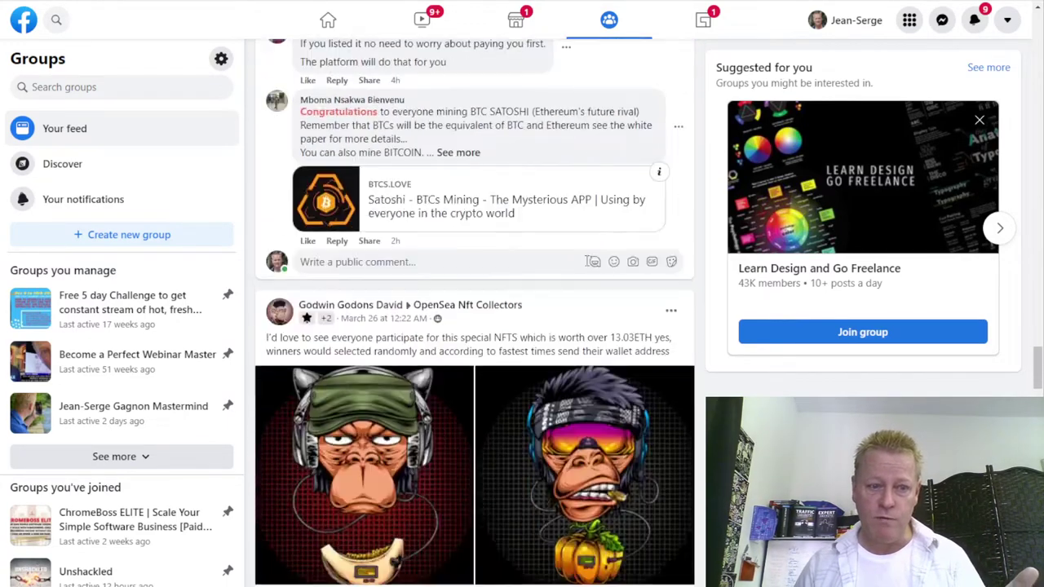
{"action": "scroll", "coordinate": [555, 310], "scroll_direction": "down", "scroll_amount": 10}
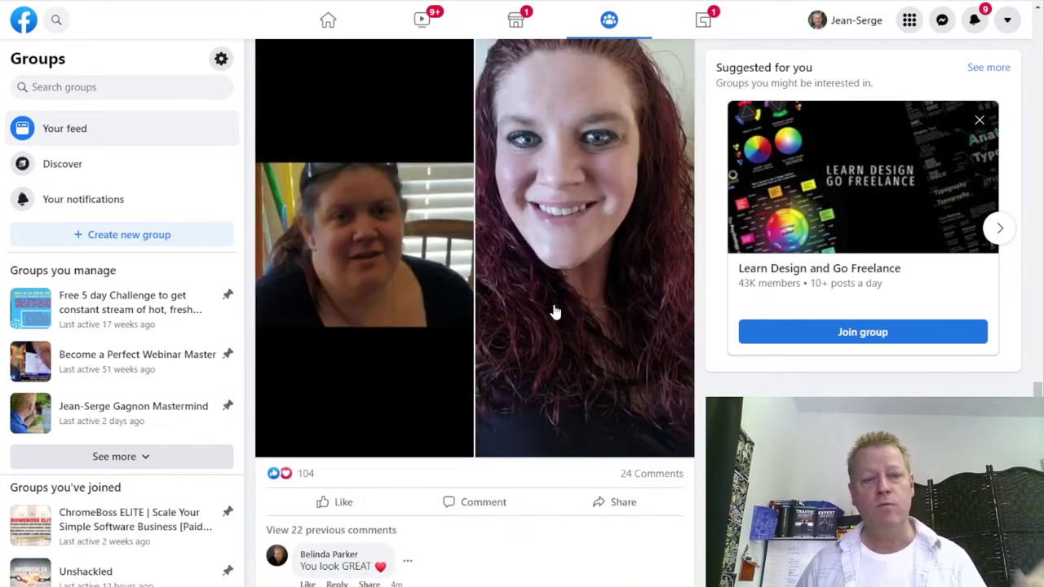
{"action": "scroll", "coordinate": [555, 310], "scroll_direction": "down", "scroll_amount": 12}
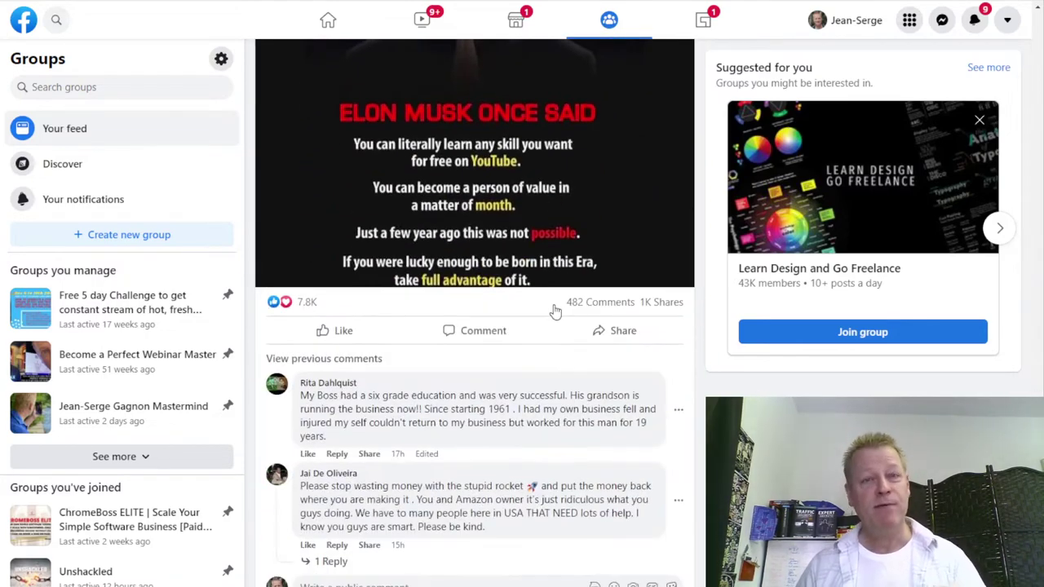
Scroll back up the feed and bring the notes.txt outline in Notepad to the front
{"action": "mouse_move", "coordinate": [554, 311]}
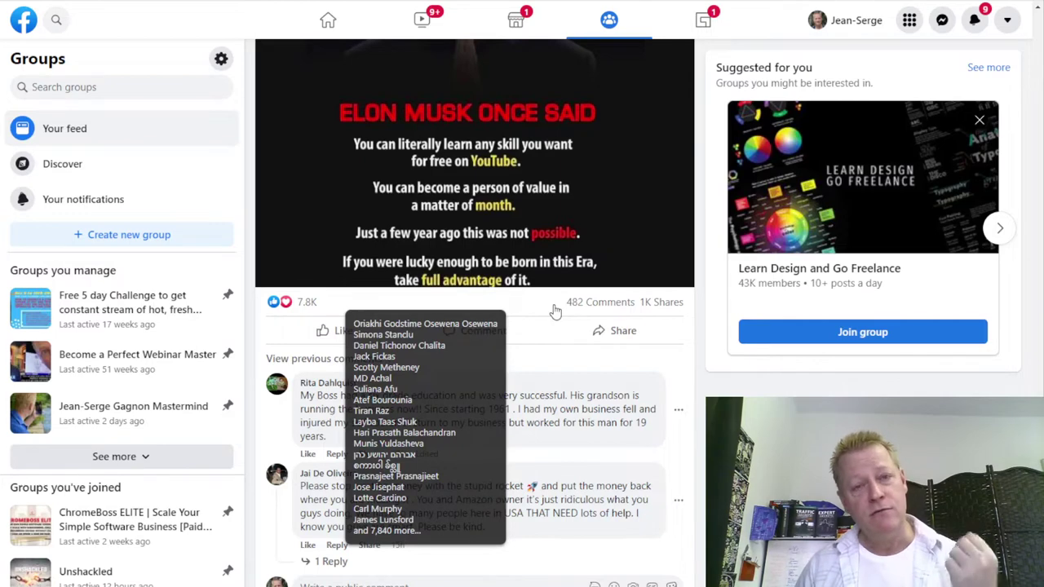
{"action": "scroll", "coordinate": [554, 311], "scroll_direction": "up", "scroll_amount": 5}
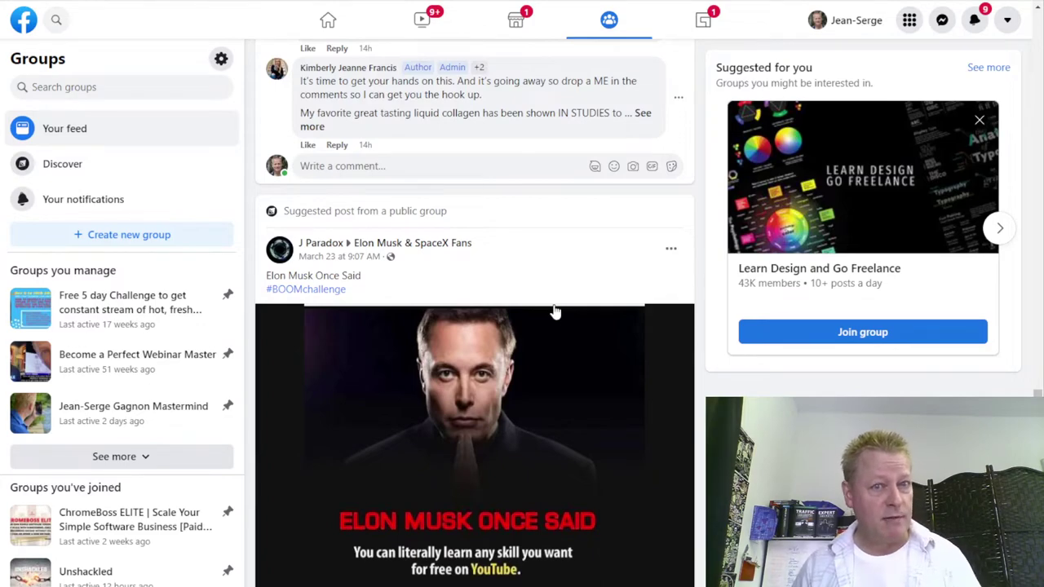
{"action": "scroll", "coordinate": [554, 310], "scroll_direction": "up", "scroll_amount": 10}
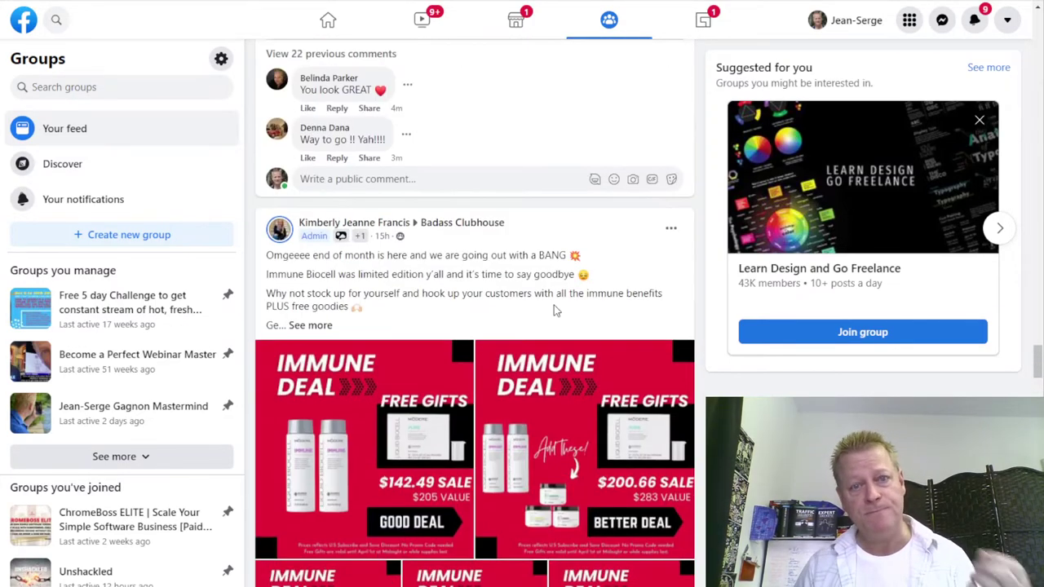
{"action": "scroll", "coordinate": [554, 310], "scroll_direction": "up", "scroll_amount": 5}
{"action": "scroll", "coordinate": [554, 305], "scroll_direction": "up", "scroll_amount": 10}
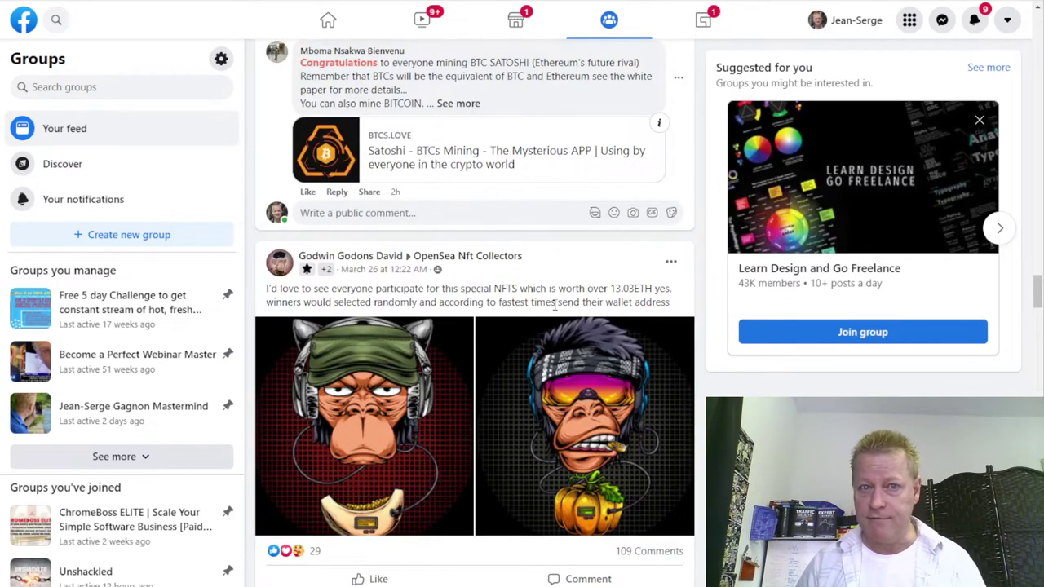
{"action": "scroll", "coordinate": [554, 305], "scroll_direction": "up", "scroll_amount": 5}
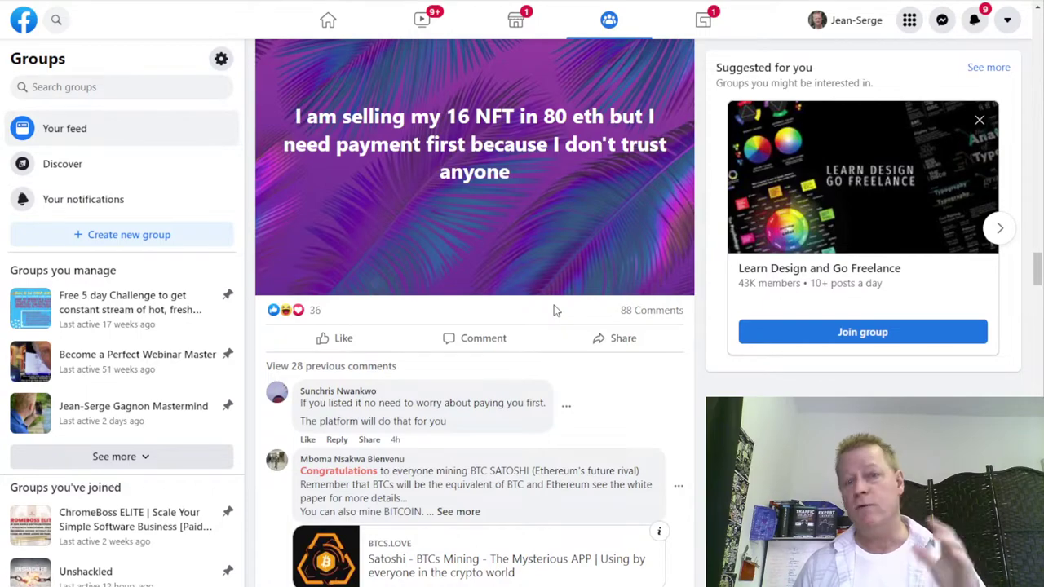
{"action": "scroll", "coordinate": [554, 305], "scroll_direction": "up", "scroll_amount": 12}
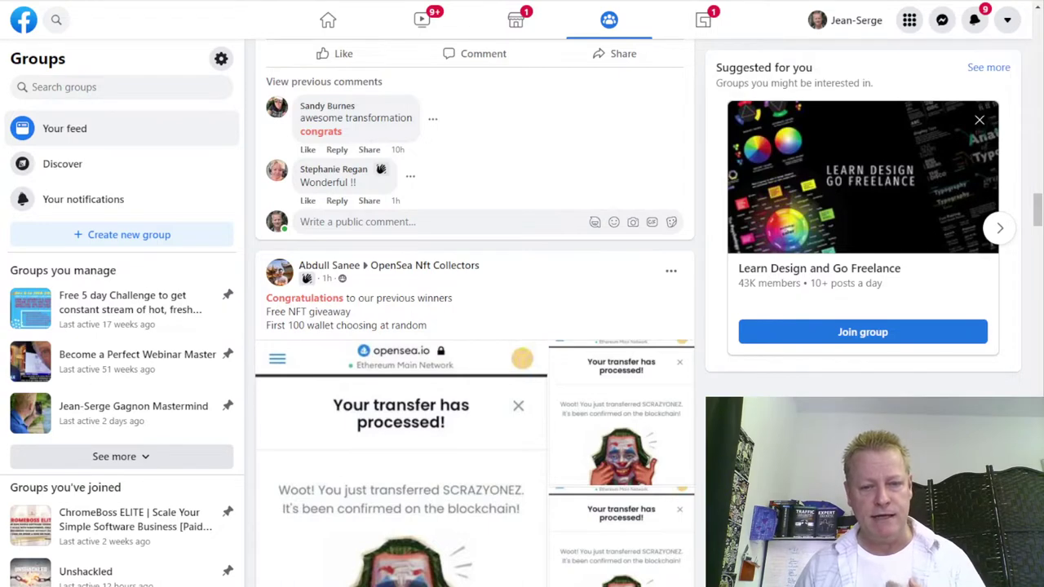
{"action": "mouse_move", "coordinate": [571, 583]}
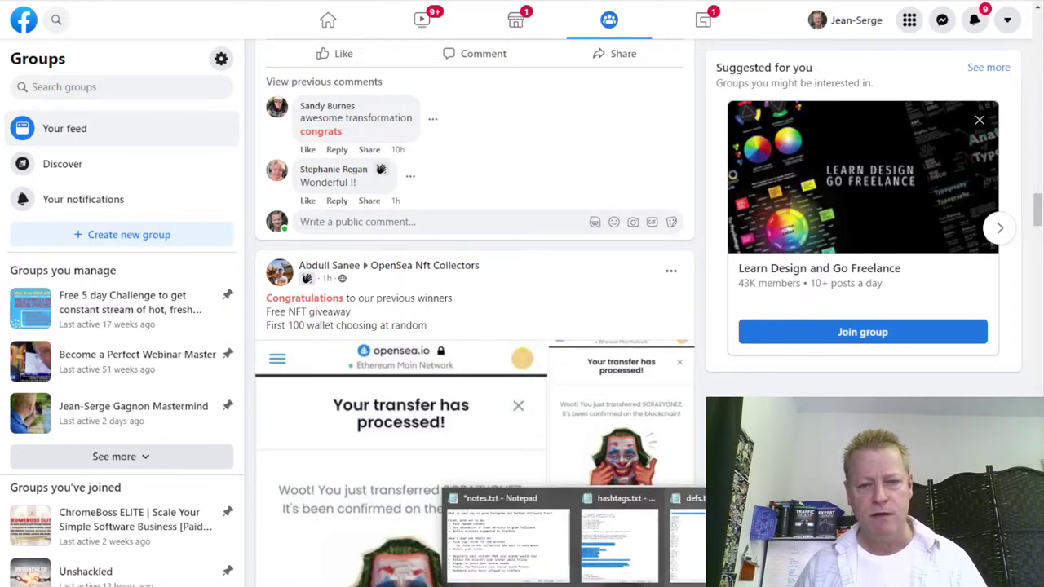
{"action": "left_click", "coordinate": [505, 538]}
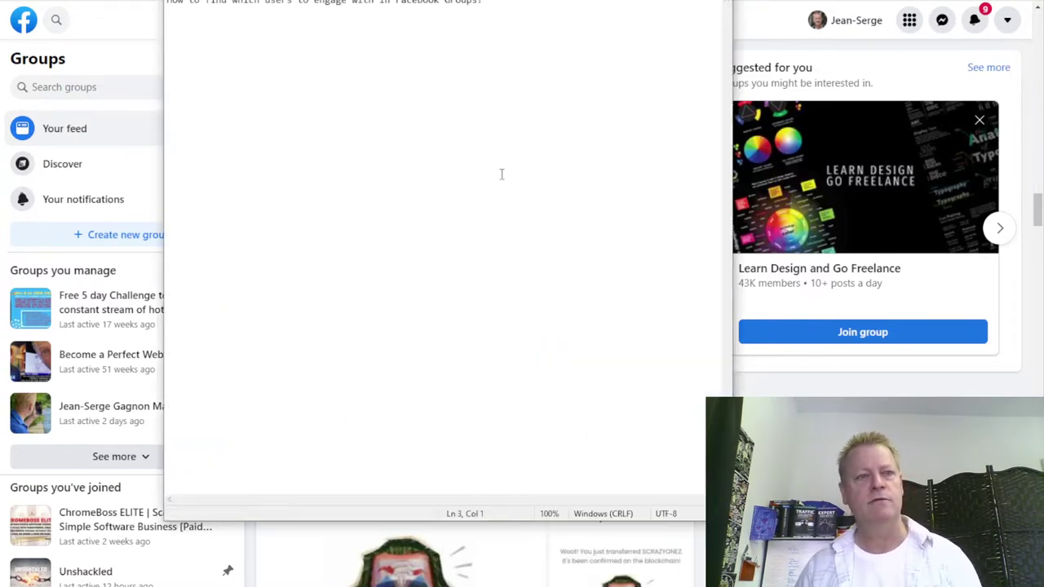
Move the Notepad window onto the screen and type the first point '1- Define who you are after?'
{"action": "scroll", "coordinate": [491, 162], "scroll_direction": "up", "scroll_amount": 6}
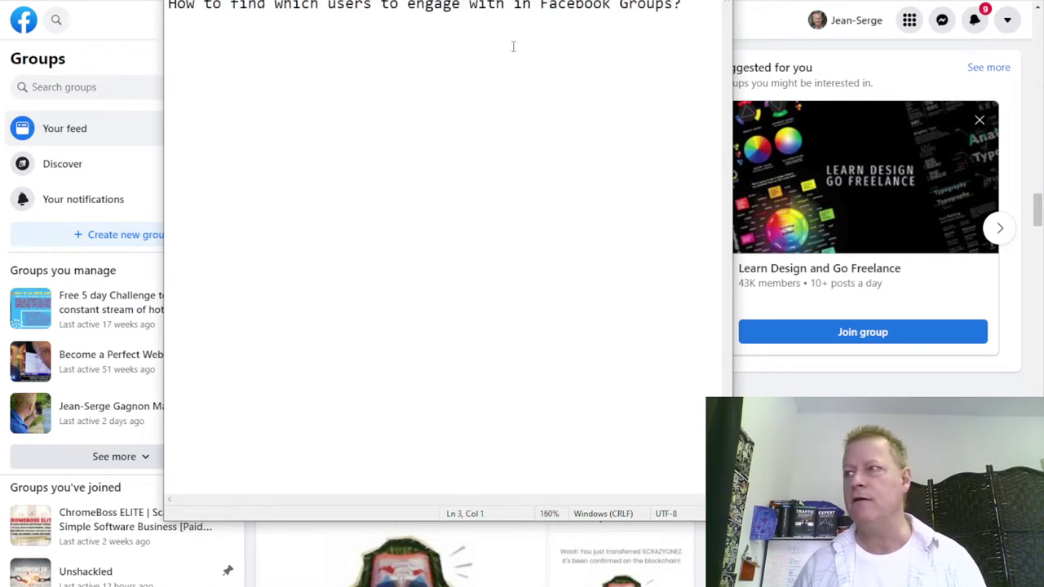
{"action": "left_click_drag", "start_coordinate": [484, 0], "coordinate": [424, 37]}
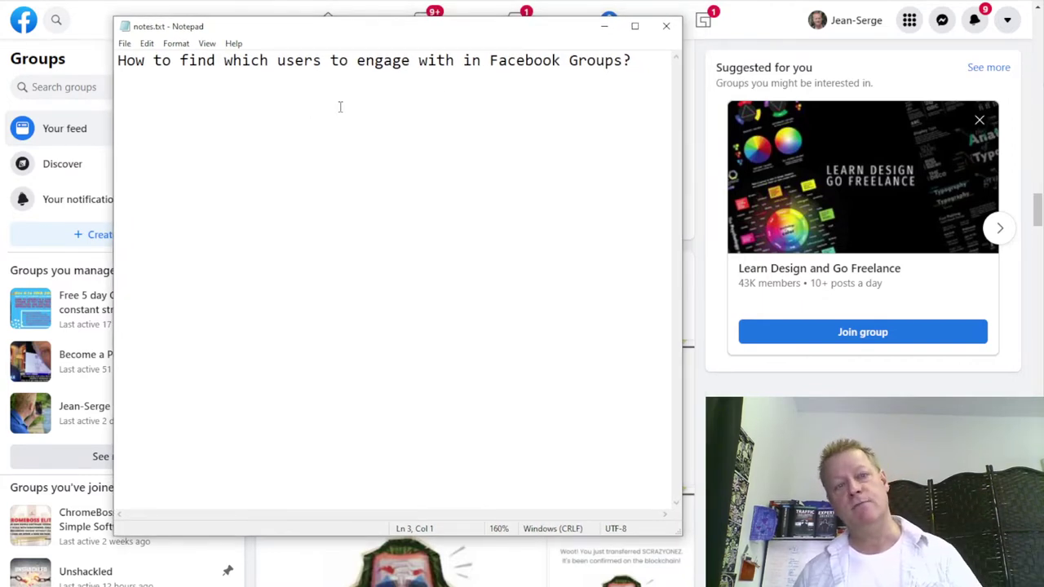
{"action": "type", "text": "1- "}
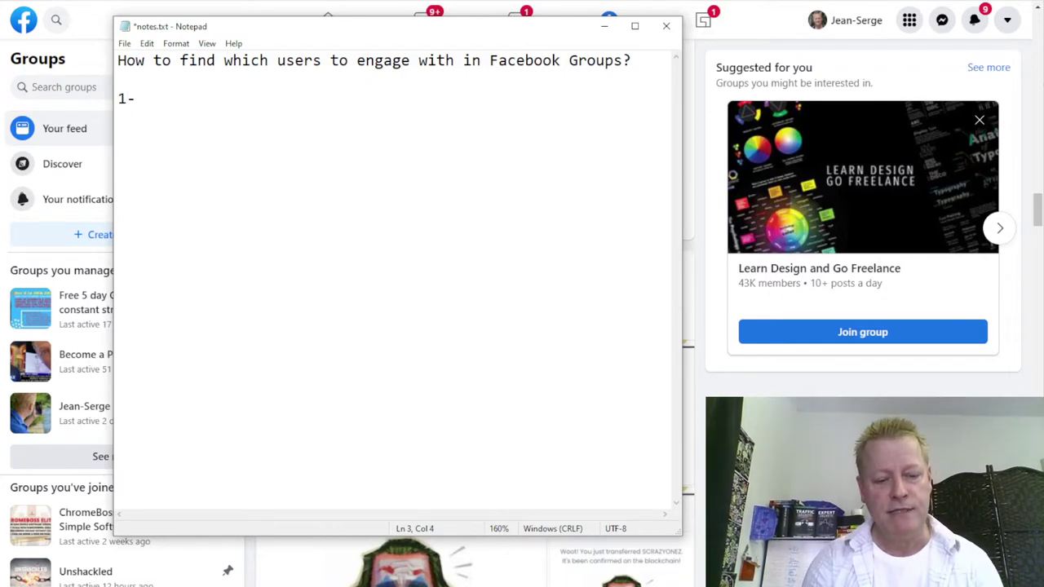
{"action": "type", "text": "Define who you are after?"}
{"action": "key", "text": "Return"}
{"action": "key", "text": "Return"}
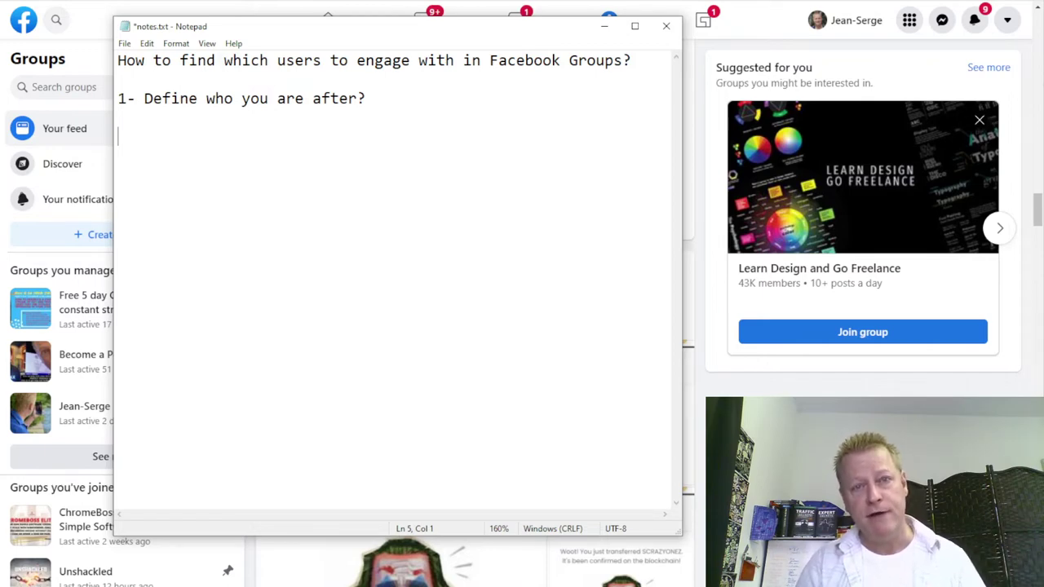
{"action": "key", "text": "BackSpace"}
Add the sub-point '- Who is your avatar' and the trait '- they are an affiliate marketer'
{"action": "type", "text": "- W"}
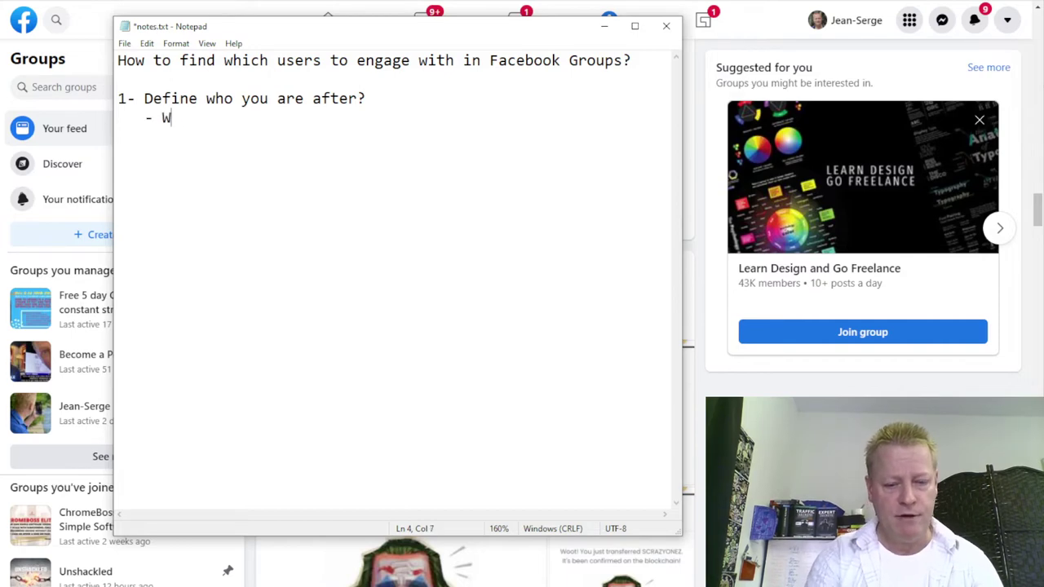
{"action": "type", "text": "ho is your a"}
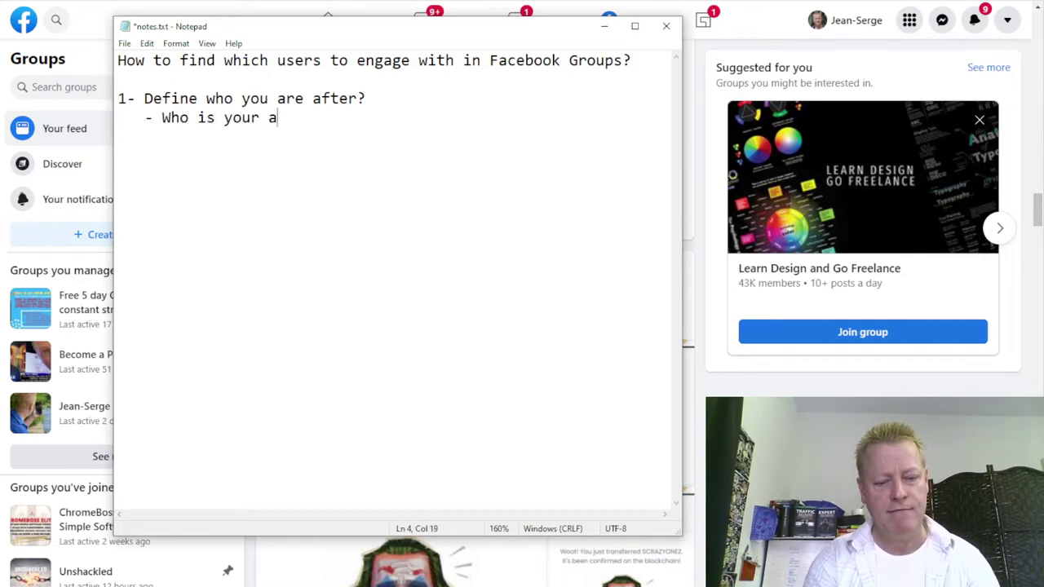
{"action": "type", "text": "vatar"}
{"action": "key", "text": "Return"}
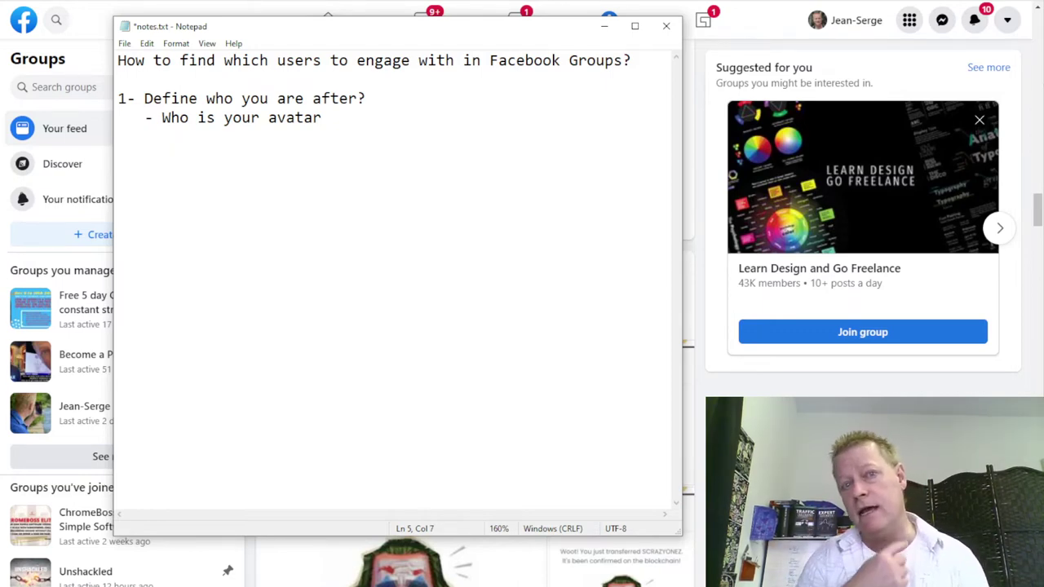
{"action": "type", "text": "- they are an affiliate marketer"}
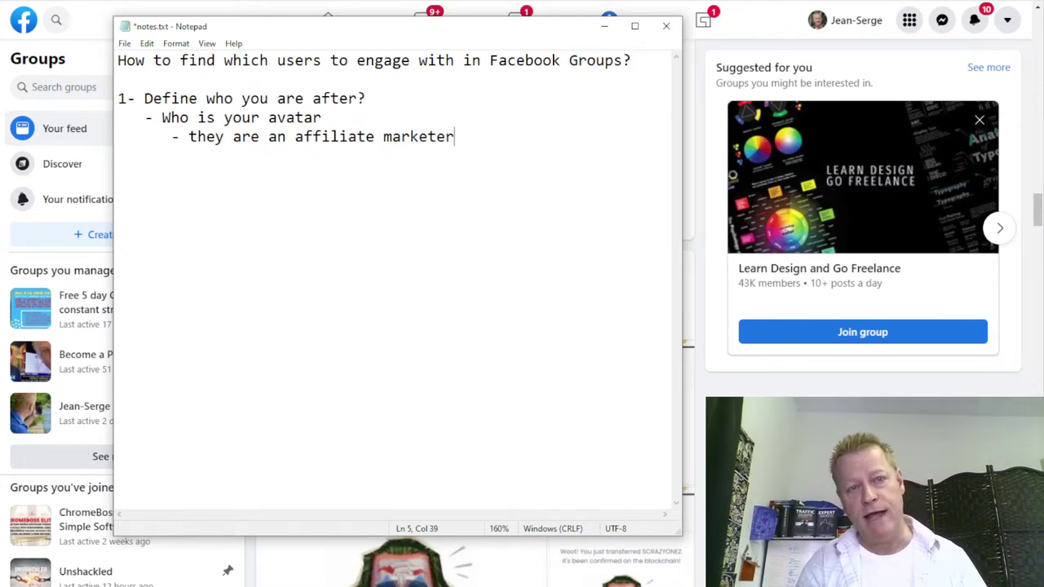
{"action": "key", "text": "Return"}
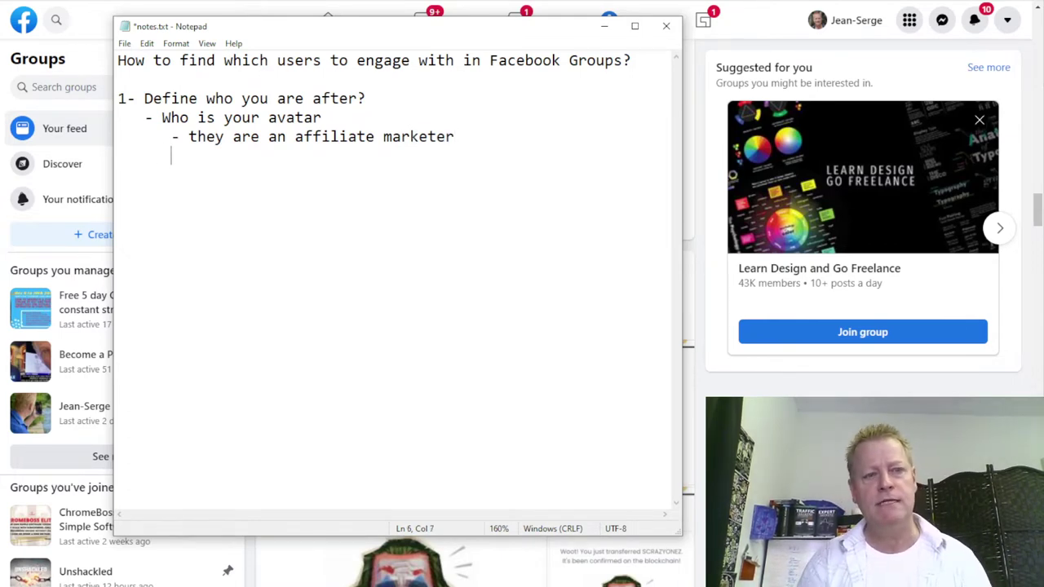
Add traits 'they know what a personal brand is' and 'they know what a funnel is', then begin '2-'
{"action": "type", "text": "- they "}
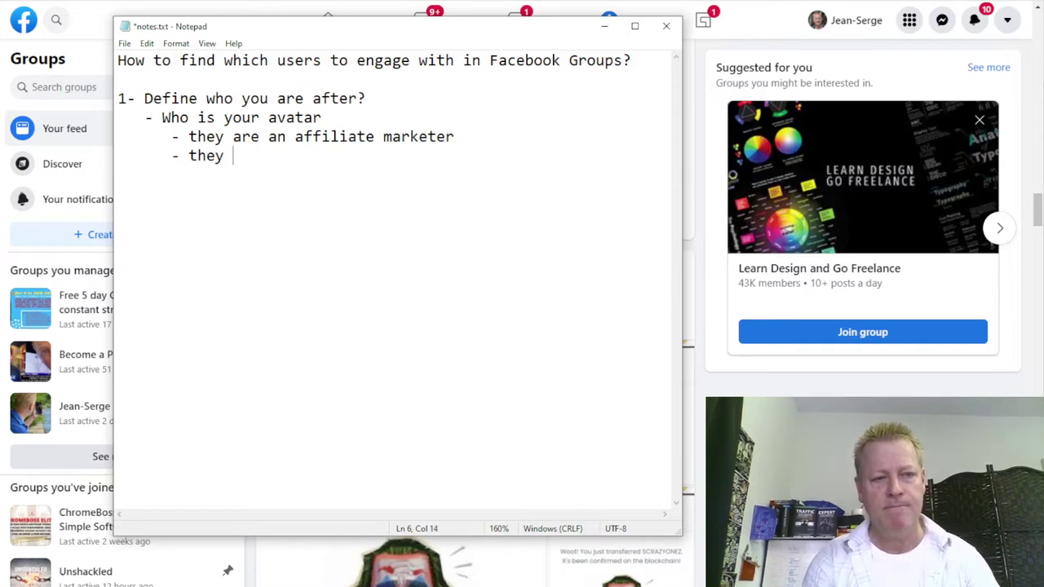
{"action": "type", "text": "know what"}
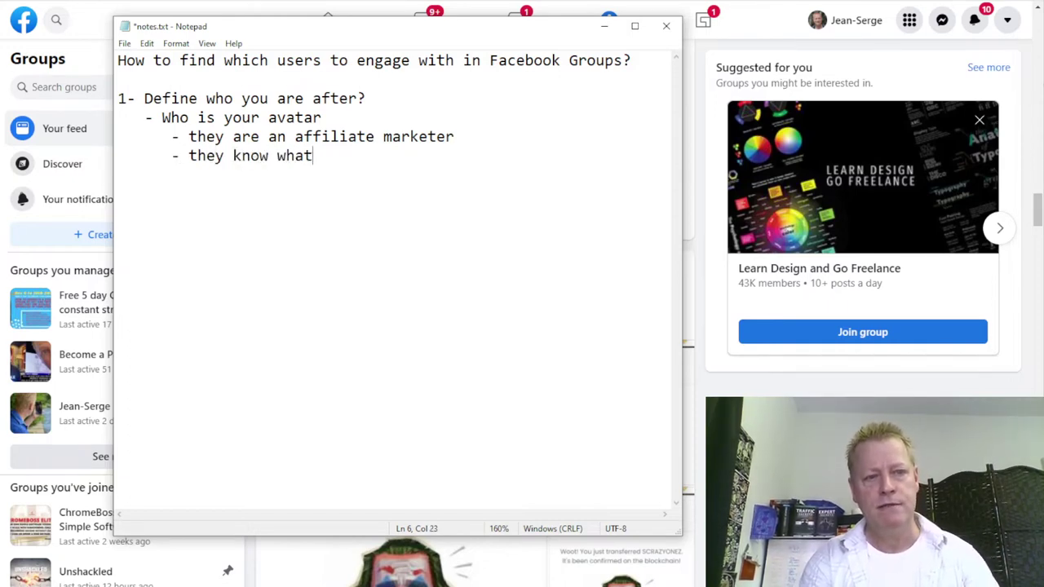
{"action": "type", "text": " a personal"}
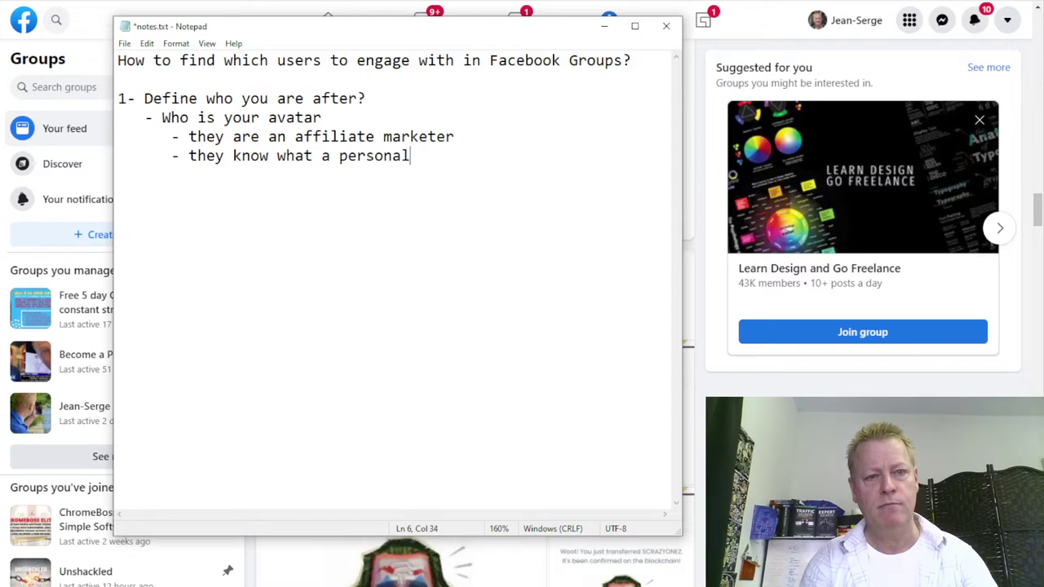
{"action": "type", "text": " brand is"}
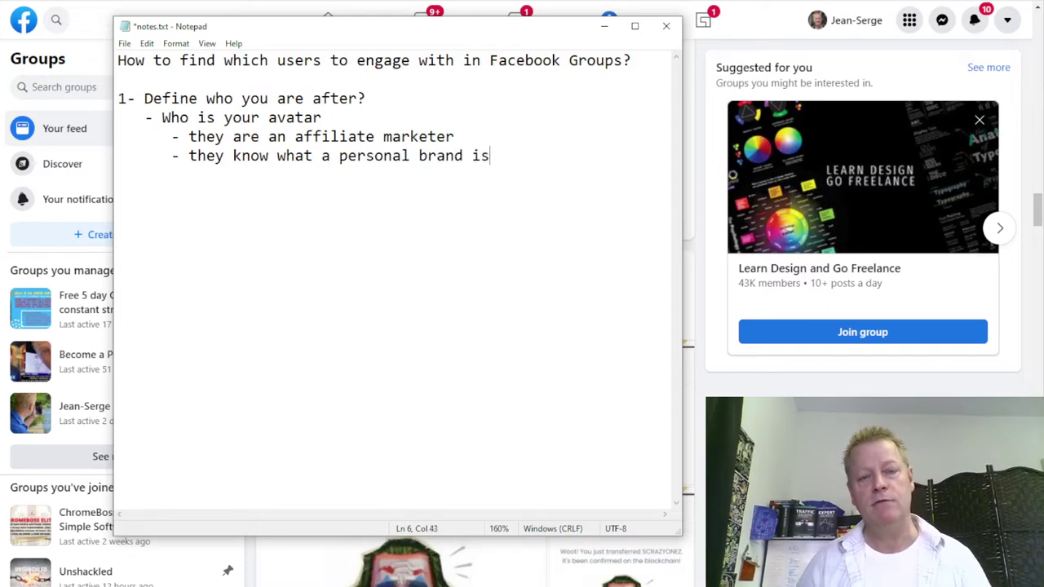
{"action": "type", "text": "\\"}
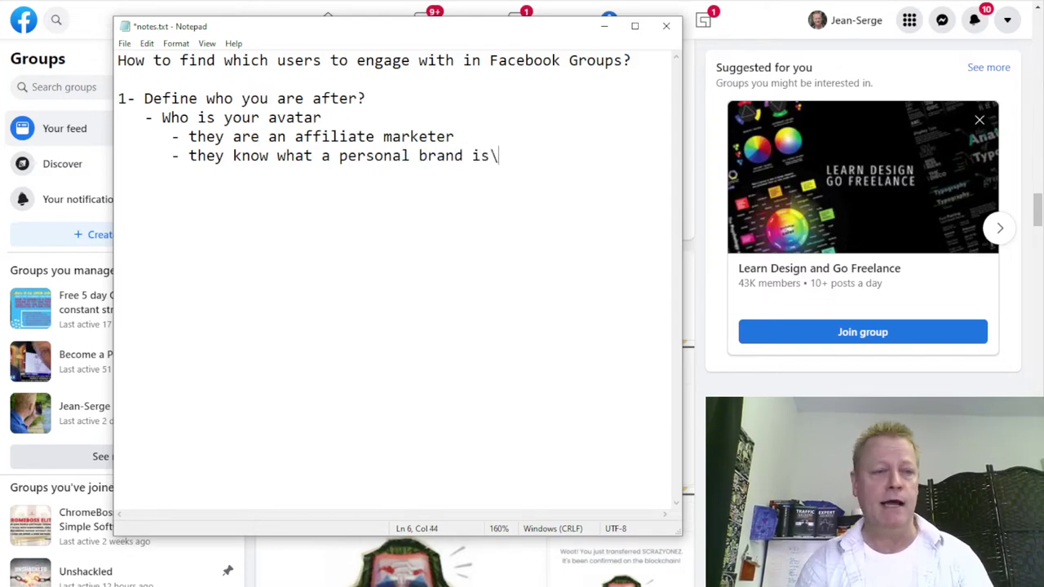
{"action": "key", "text": "BackSpace"}
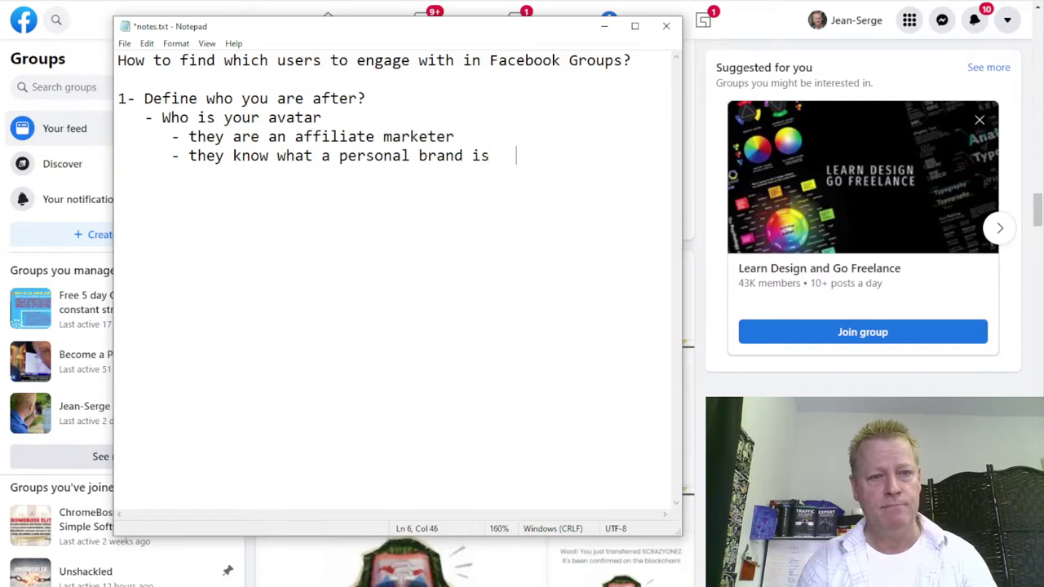
{"action": "key", "text": "BackSpace"}
{"action": "key", "text": "BackSpace"}
{"action": "key", "text": "BackSpace"}
{"action": "key", "text": "Return"}
{"action": "type", "text": "-"}
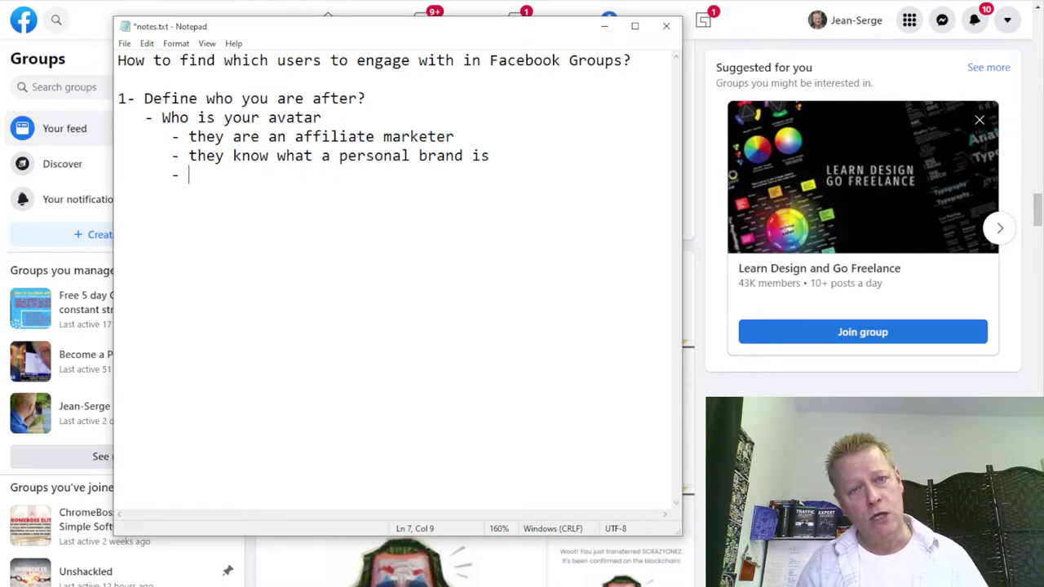
{"action": "type", "text": "t"}
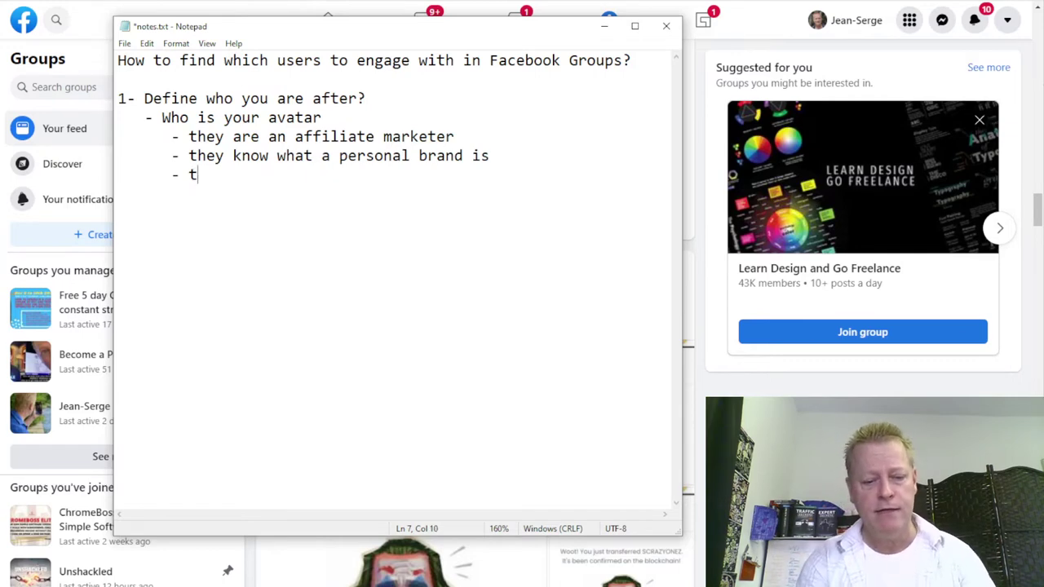
{"action": "type", "text": "hey know what a funnel is"}
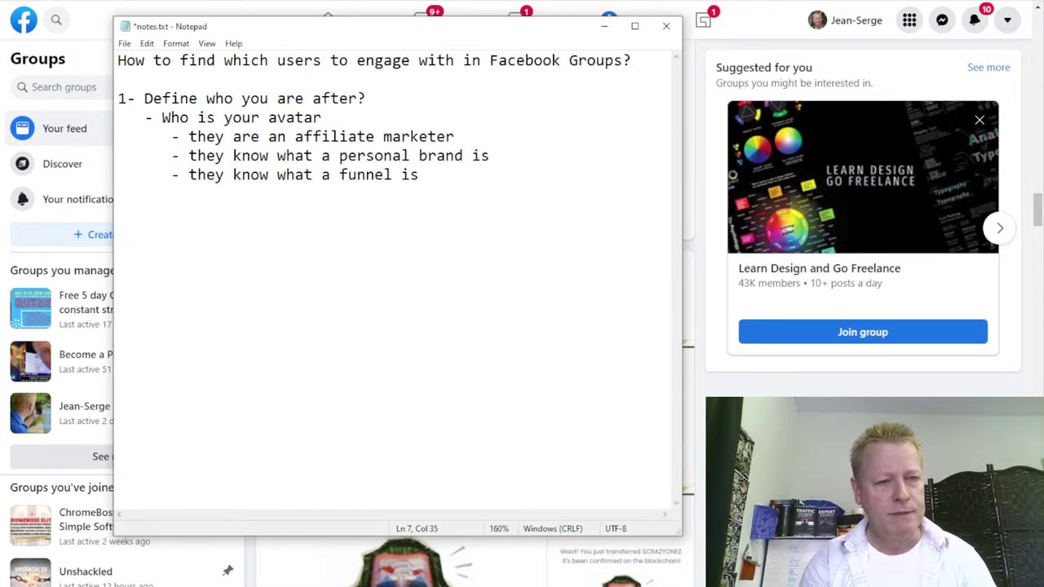
{"action": "key", "text": "Return"}
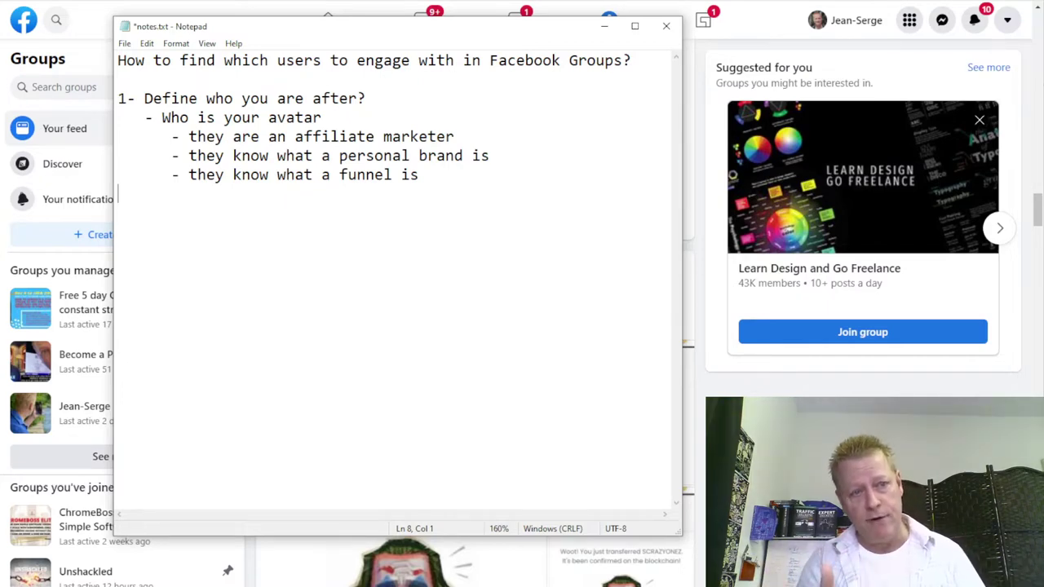
{"action": "key", "text": "Return"}
{"action": "type", "text": "2-"}
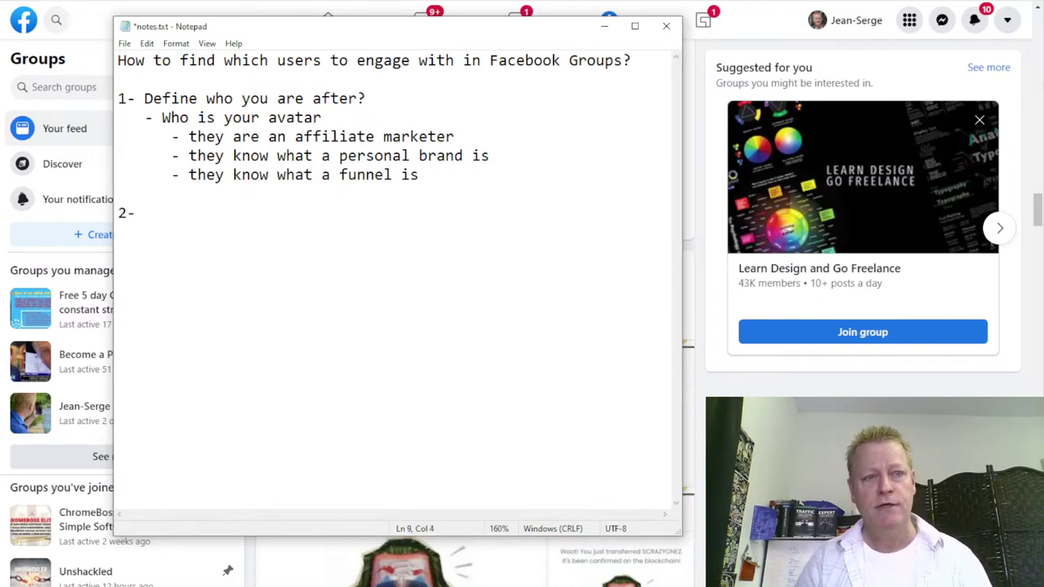
Insert '- define your traget market' under point 1, leaving a blank line before point 2
{"action": "key", "text": "Up"}
{"action": "type", "text": "- definie y"}
{"action": "key", "text": "BackSpace"}
{"action": "key", "text": "BackSpace"}
{"action": "key", "text": "BackSpace"}
{"action": "key", "text": "BackSpace"}
{"action": "key", "text": "BackSpace"}
{"action": "type", "text": "e your traget market"}
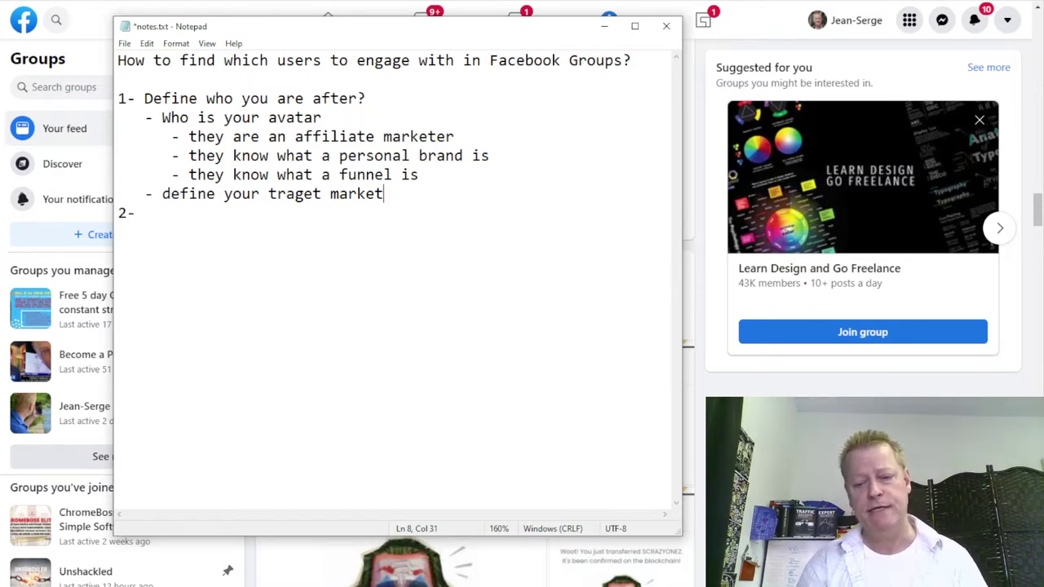
{"action": "key", "text": "Return"}
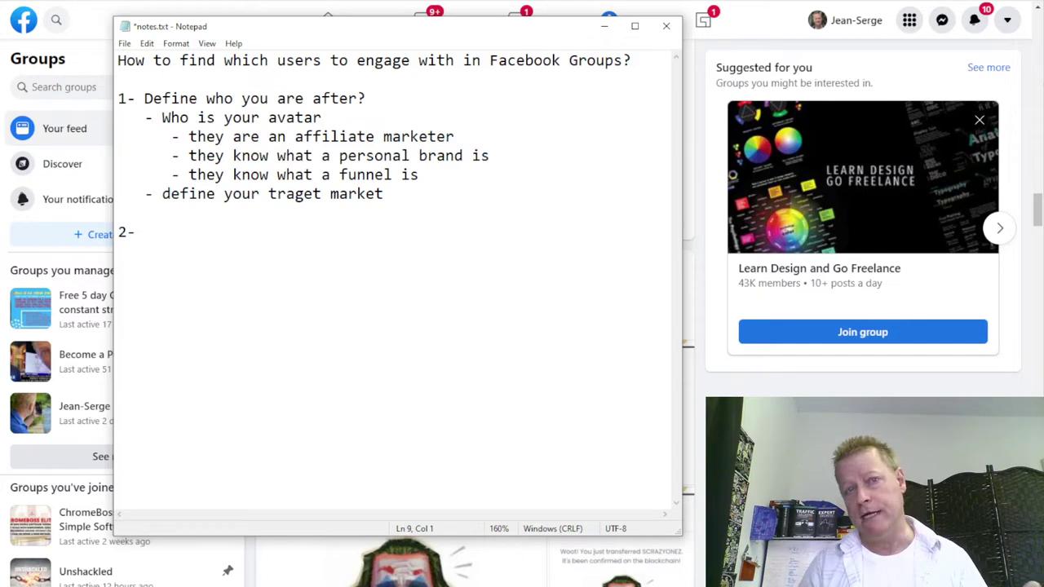
{"action": "key", "text": "Down"}
{"action": "key", "text": "Down"}
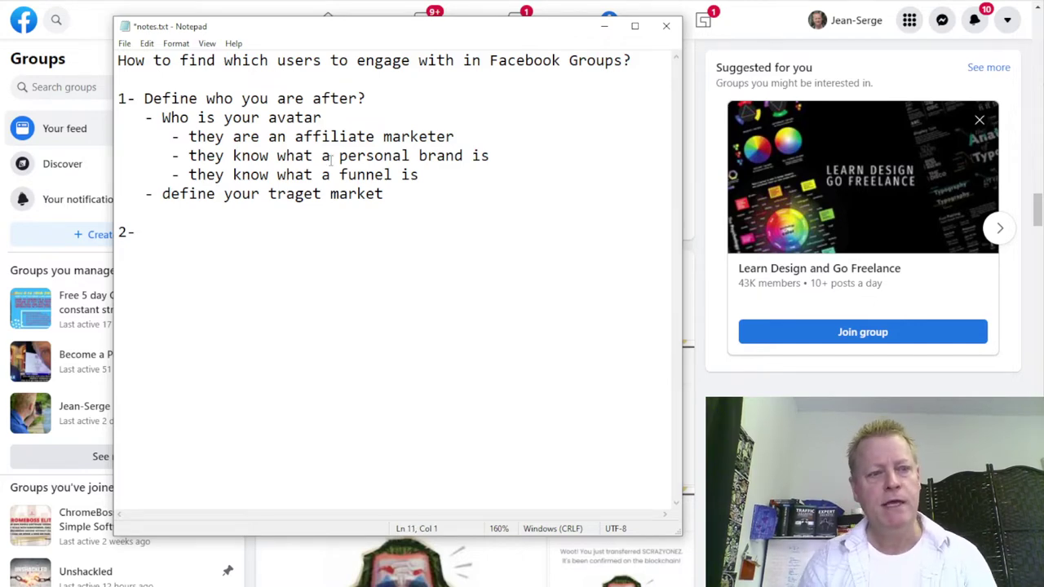
Write point 2 as 'Find active groups they are in'
{"action": "type", "text": "Find groups th"}
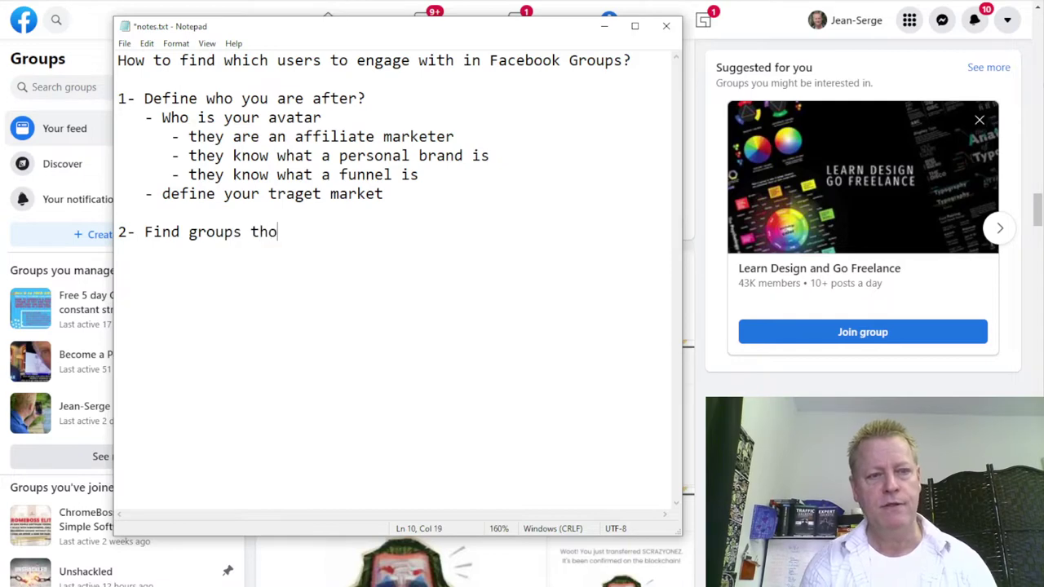
{"action": "type", "text": "ey are in"}
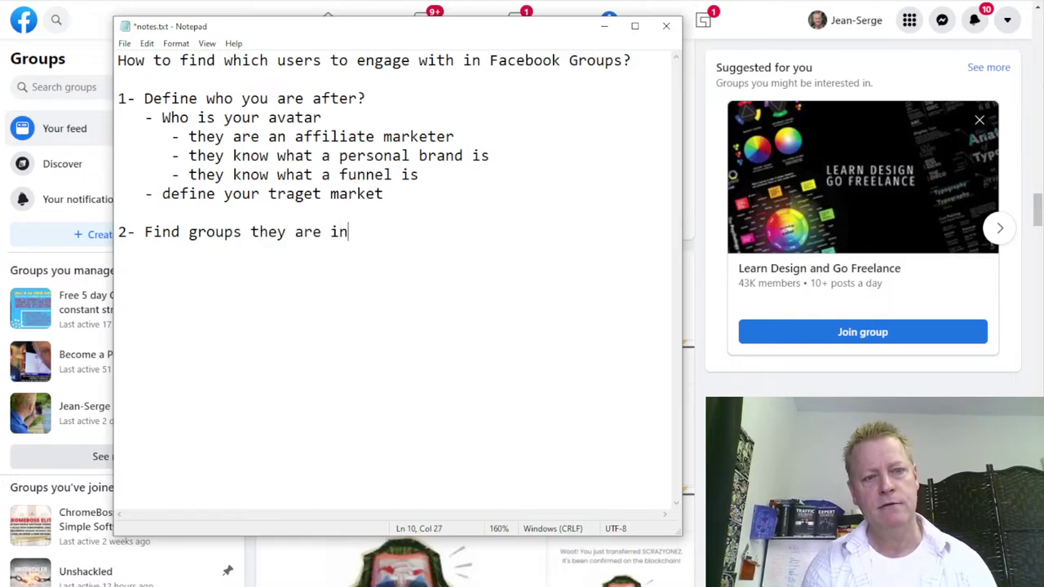
{"action": "left_click", "coordinate": [195, 233]}
{"action": "key", "text": "Left"}
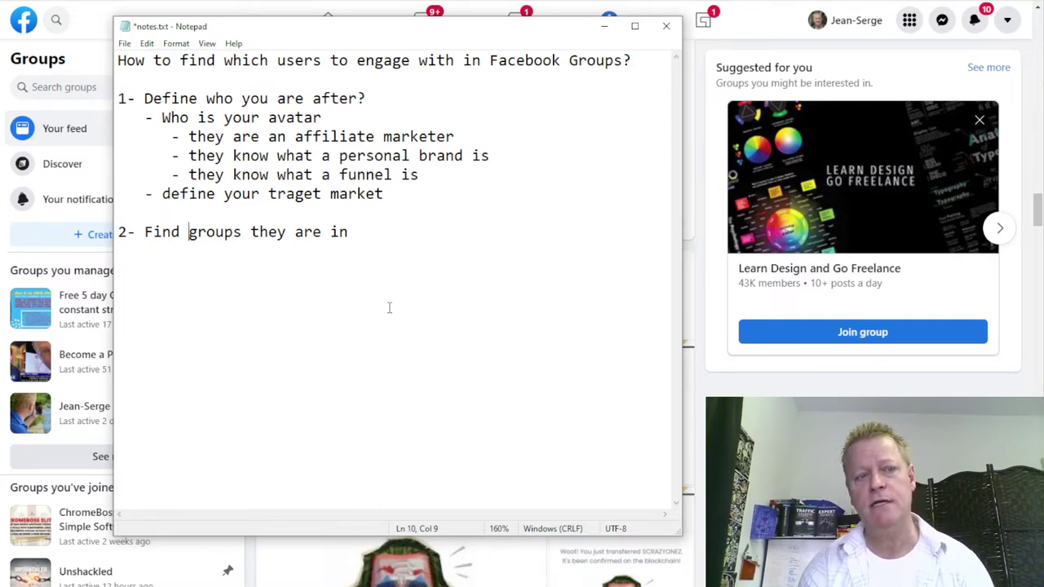
{"action": "type", "text": "active"}
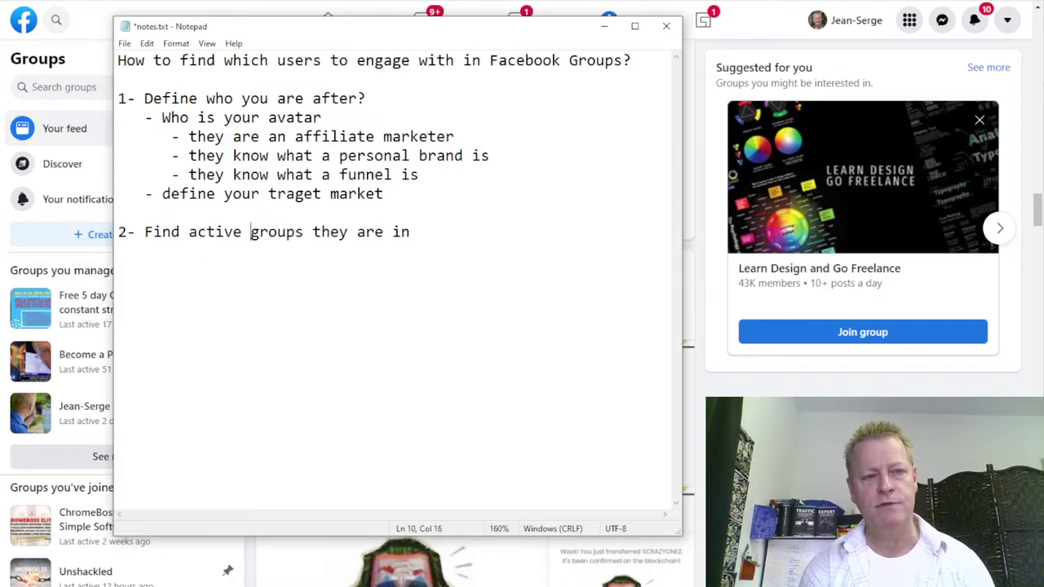
Add the note '- not 50 posts a day' after point 2
{"action": "left_click", "coordinate": [453, 230]}
{"action": "type", "text": "-"}
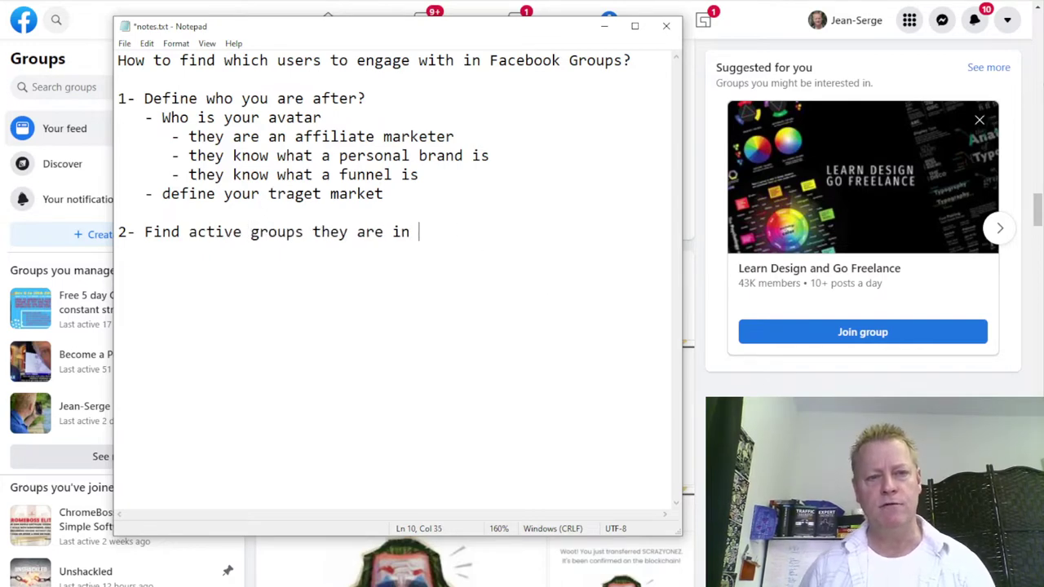
{"action": "type", "text": " not"}
{"action": "key", "text": "BackSpace"}
{"action": "key", "text": "BackSpace"}
{"action": "key", "text": "BackSpace"}
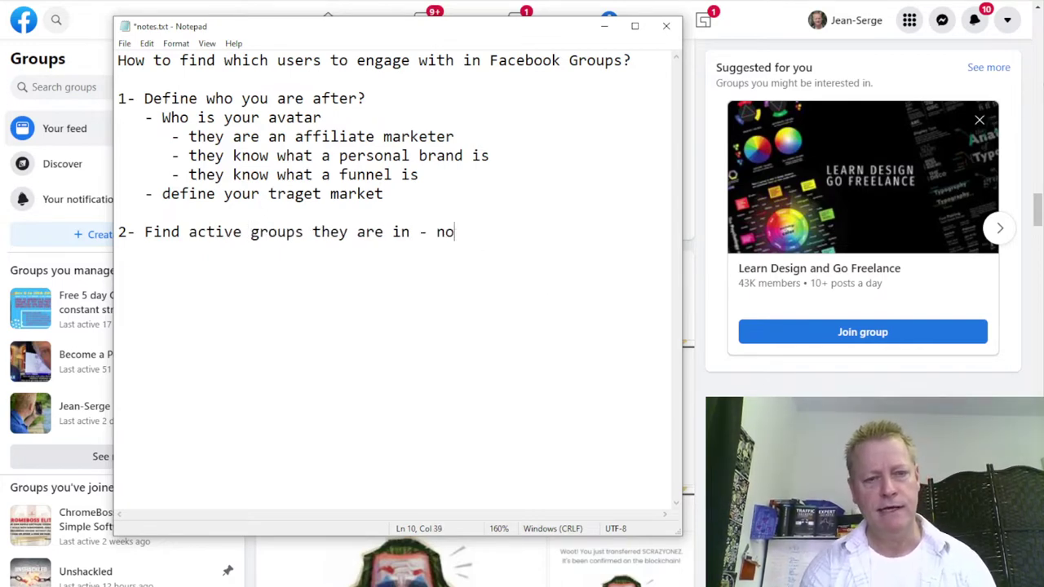
{"action": "type", "text": "not 50 "}
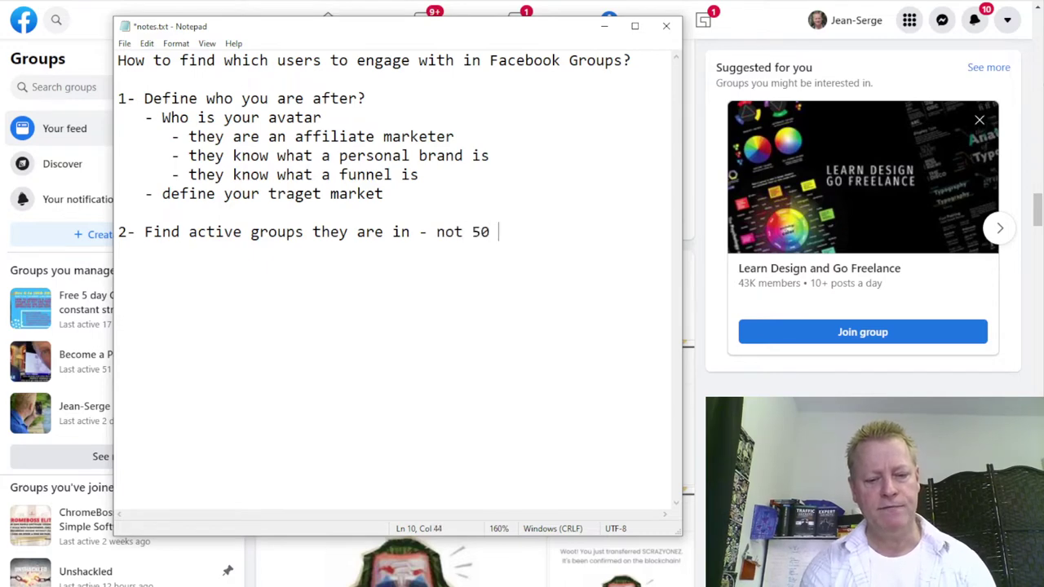
{"action": "type", "text": "posts a dow"}
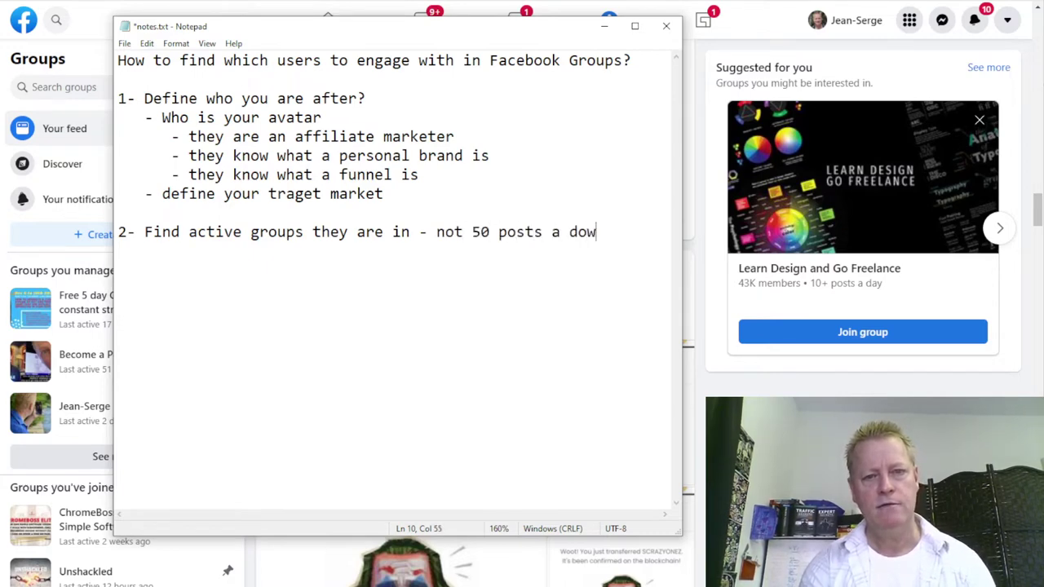
{"action": "key", "text": "BackSpace"}
{"action": "type", "text": "t"}
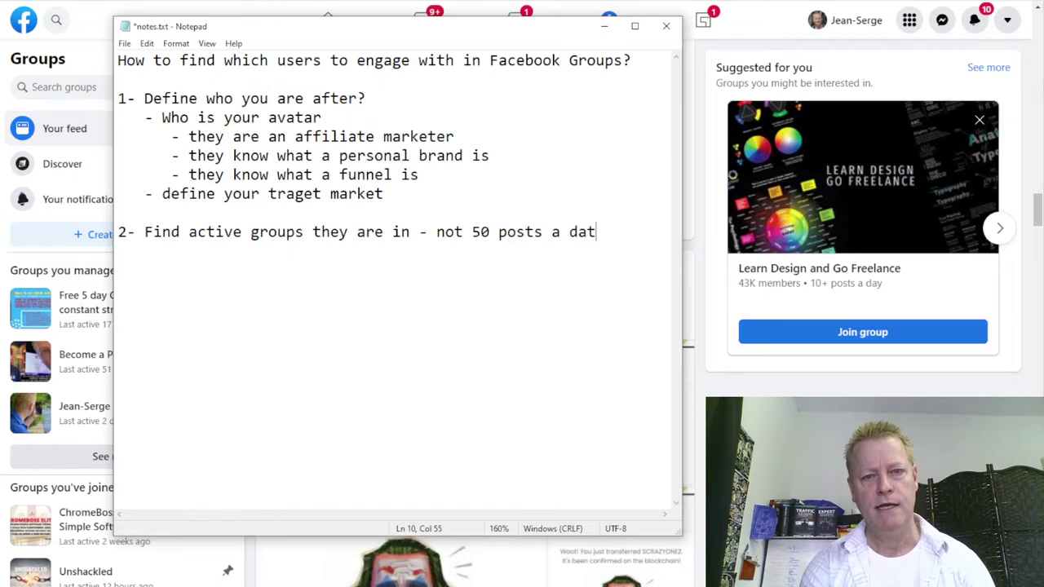
{"action": "type", "text": " or"}
{"action": "key", "text": "BackSpace"}
{"action": "key", "text": "BackSpace"}
{"action": "key", "text": "BackSpace"}
{"action": "key", "text": "BackSpace"}
{"action": "type", "text": "y "}
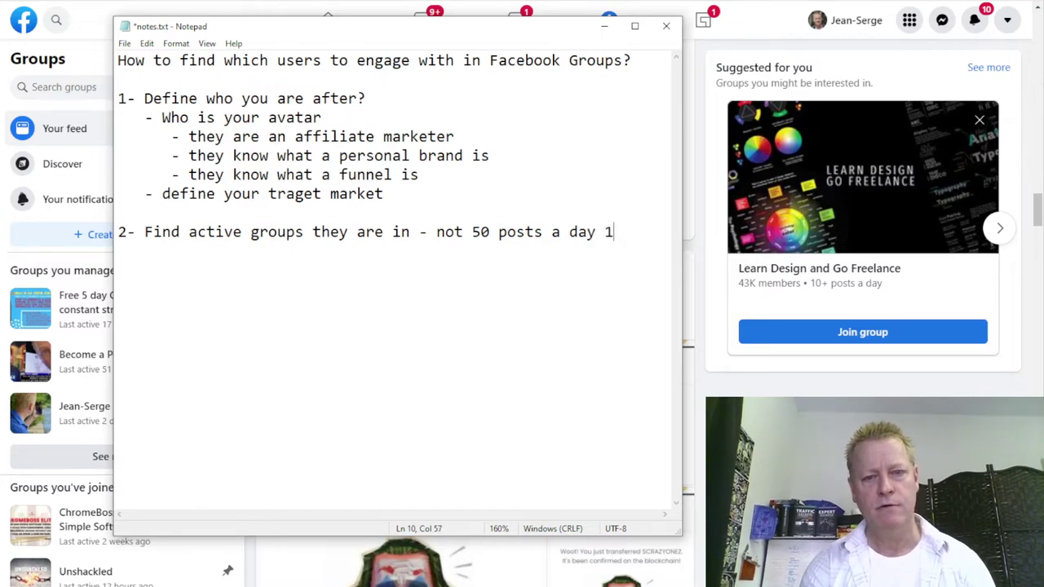
{"action": "type", "text": "or 1 a wekk"}
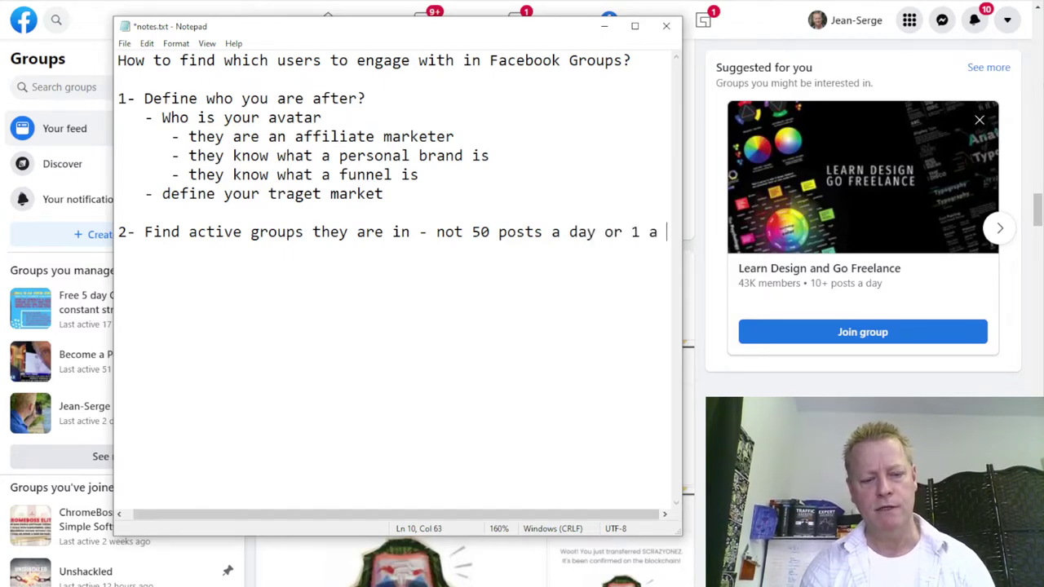
{"action": "key", "text": "BackSpace"}
{"action": "key", "text": "BackSpace"}
{"action": "key", "text": "BackSpace"}
{"action": "key", "text": "BackSpace"}
{"action": "key", "text": "BackSpace"}
{"action": "key", "text": "BackSpace"}
{"action": "key", "text": "BackSpace"}
{"action": "key", "text": "BackSpace"}
{"action": "key", "text": "BackSpace"}
{"action": "key", "text": "BackSpace"}
{"action": "key", "text": "BackSpace"}
{"action": "key", "text": "BackSpace"}
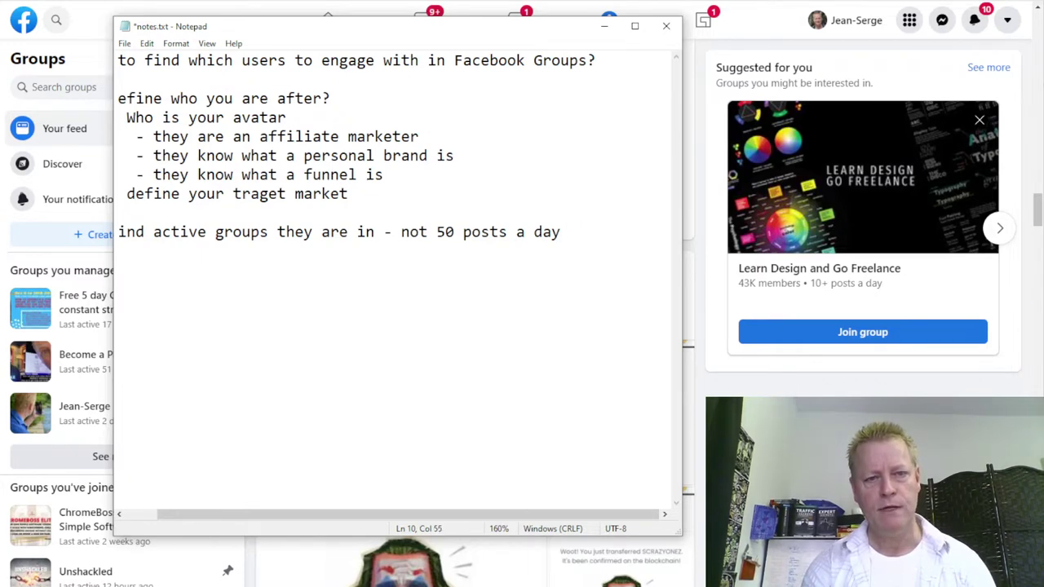
Move the note onto its own indented line and extend it with 'or just 1 post a week'
{"action": "left_click", "coordinate": [392, 232]}
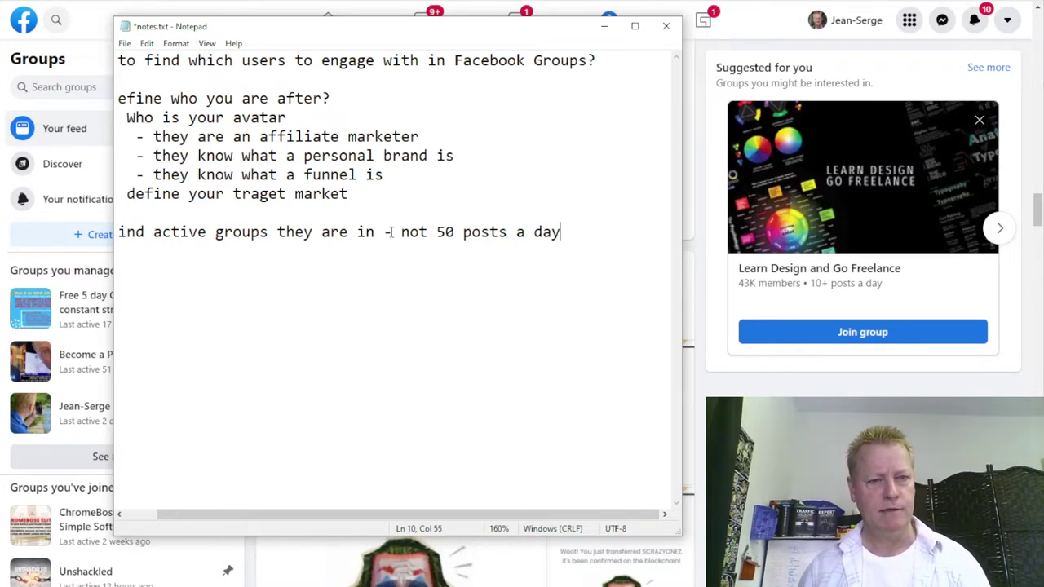
{"action": "key", "text": "Left"}
{"action": "key", "text": "BackSpace"}
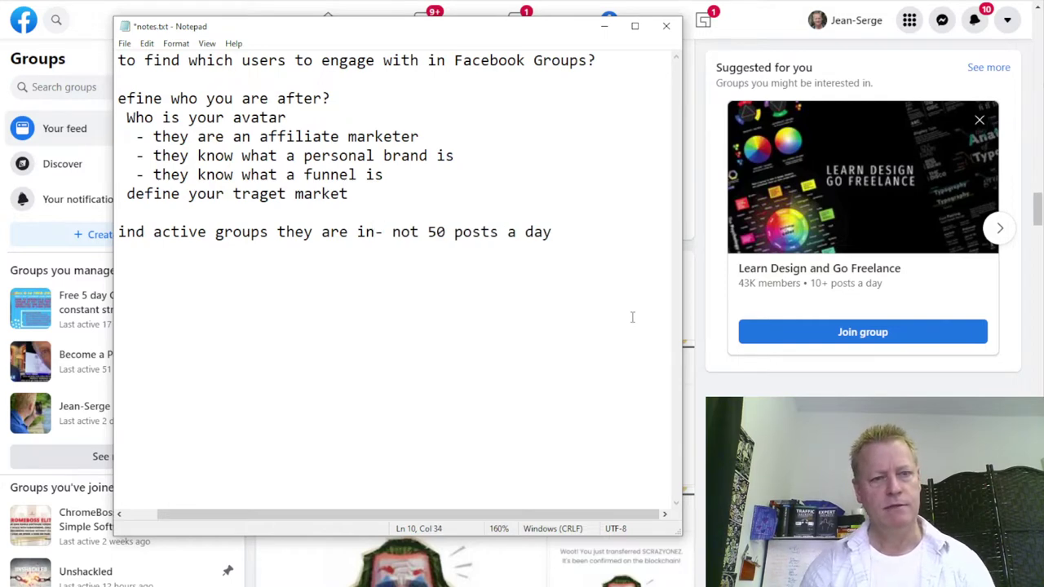
{"action": "key", "text": "Return"}
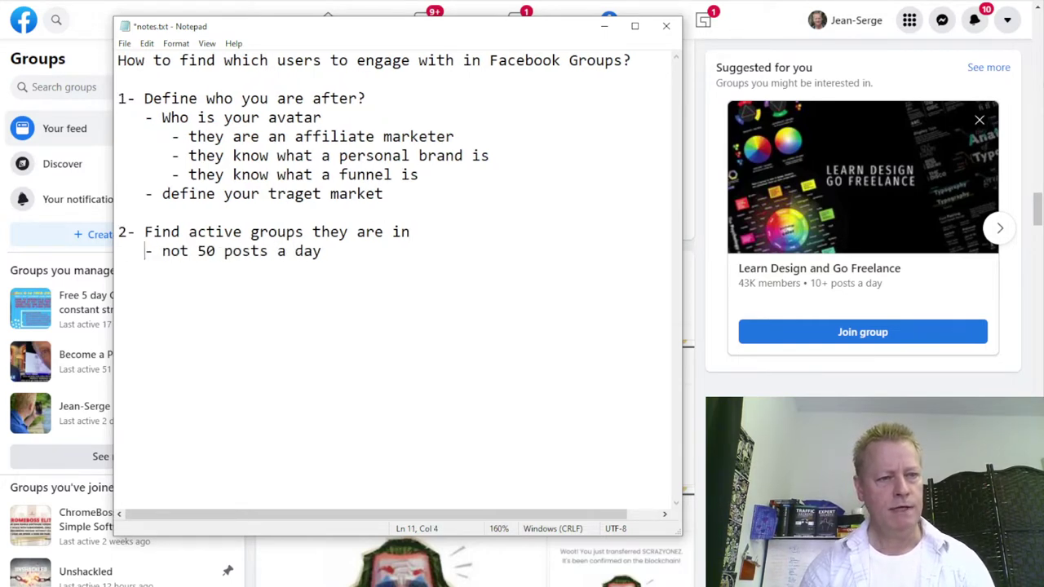
{"action": "key", "text": "End"}
{"action": "type", "text": "p"}
{"action": "key", "text": "BackSpace"}
{"action": "type", "text": "or just 1 post a weekk"}
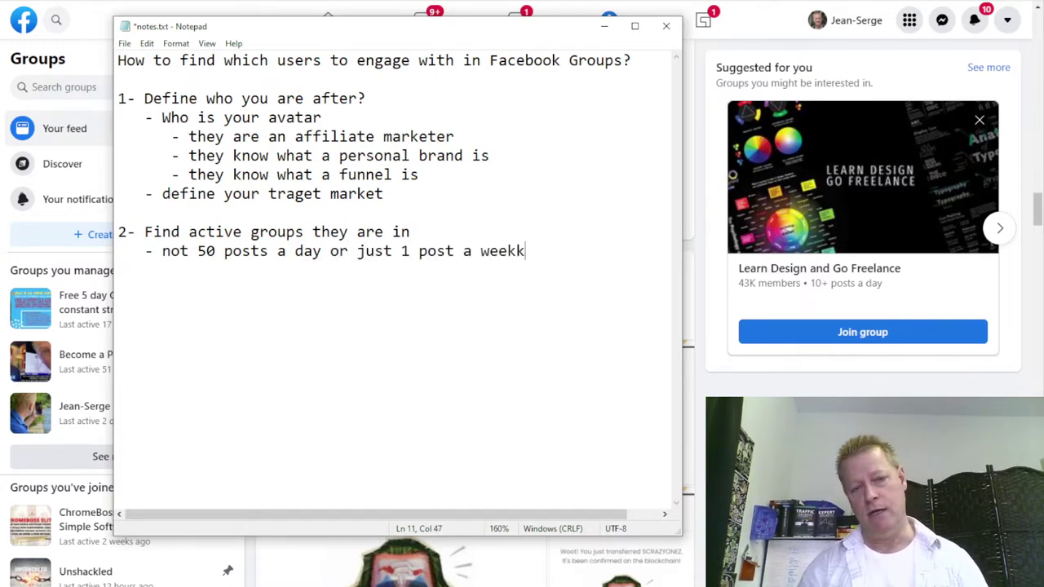
{"action": "key", "text": "BackSpace"}
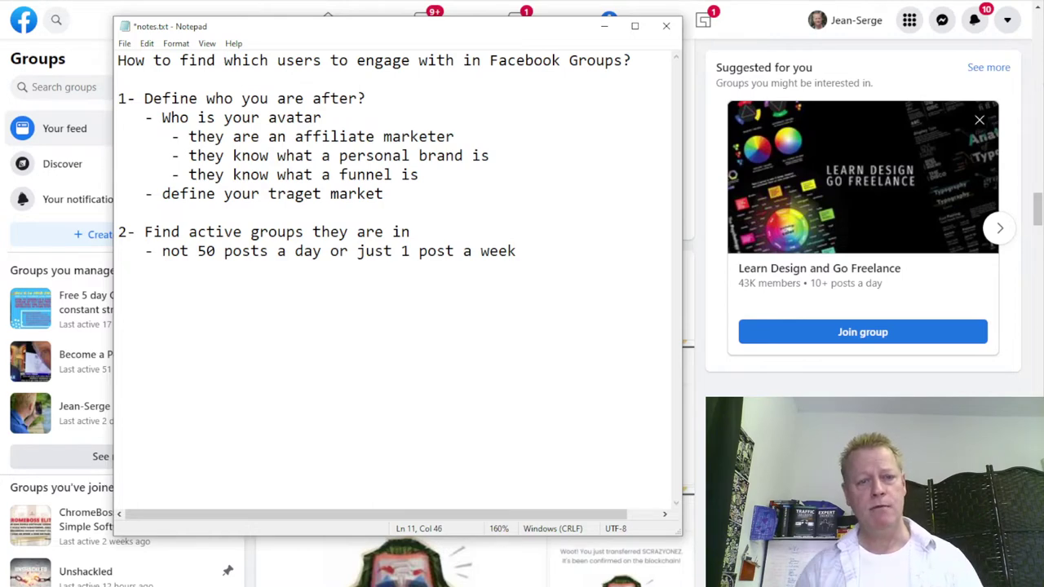
Add a second sub-item '- maybe 10-20 posts a day' under point 2
{"action": "key", "text": "Return"}
{"action": "type", "text": "0"}
{"action": "key", "text": "BackSpace"}
{"action": "type", "text": "- mayeb"}
{"action": "key", "text": "BackSpace"}
{"action": "key", "text": "BackSpace"}
{"action": "key", "text": "BackSpace"}
{"action": "type", "text": "be 10-20 posta a"}
{"action": "key", "text": "BackSpace"}
{"action": "key", "text": "BackSpace"}
{"action": "key", "text": "BackSpace"}
{"action": "key", "text": "BackSpace"}
{"action": "type", "text": "s day"}
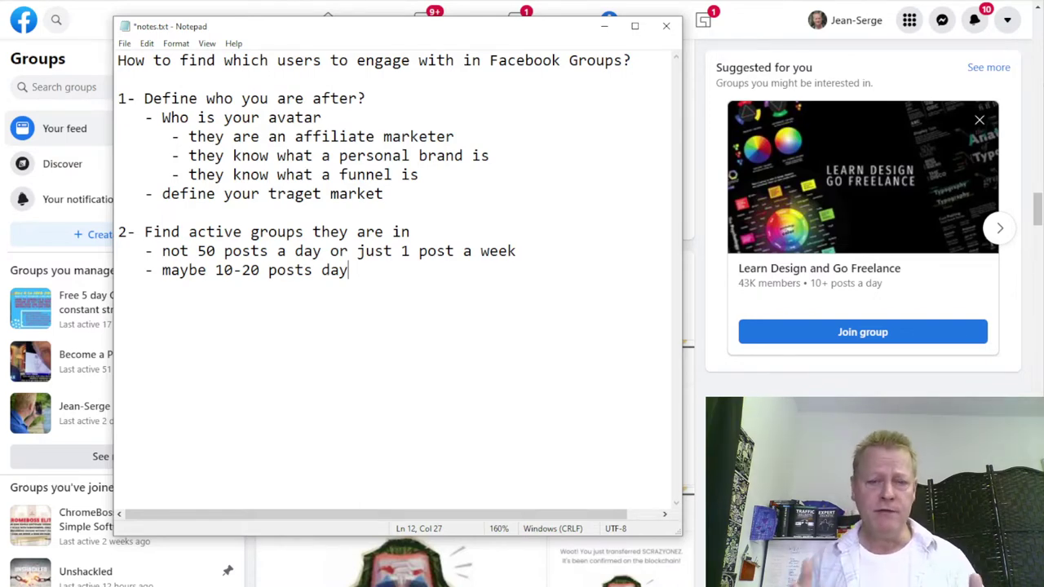
{"action": "key", "text": "Return"}
{"action": "key", "text": "Return"}
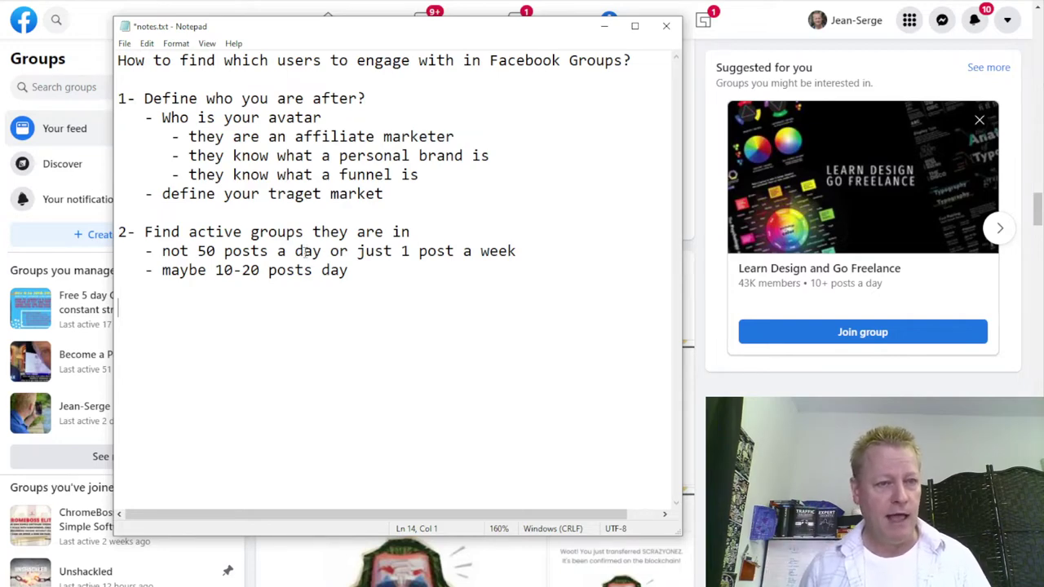
Correct 'traget' to 'target' in the point 1 bullet
{"action": "left_click", "coordinate": [278, 194]}
{"action": "type", "text": "or"}
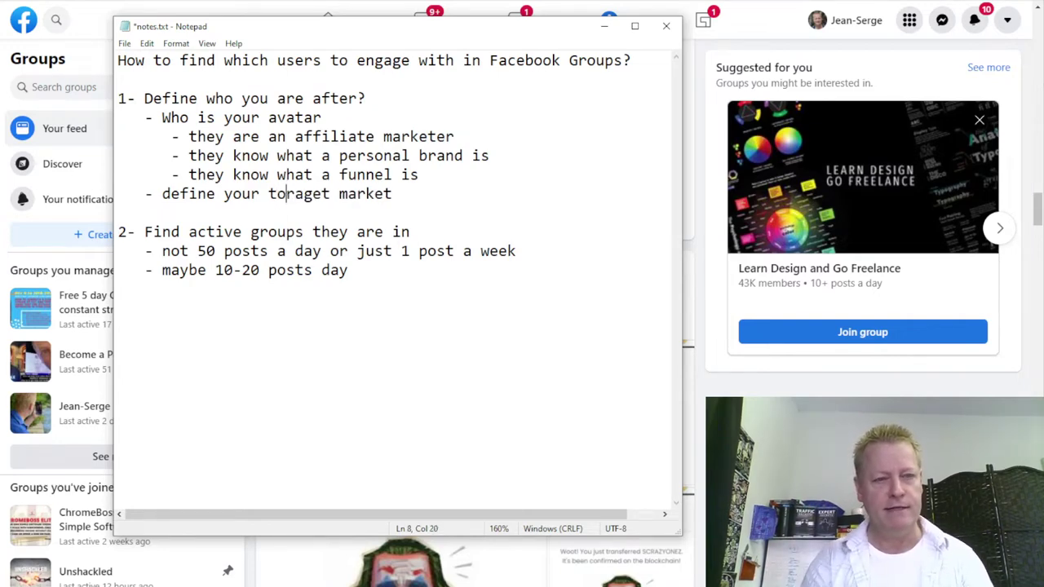
{"action": "key", "text": "Delete"}
{"action": "key", "text": "Delete"}
{"action": "key", "text": "Left"}
{"action": "key", "text": "Left"}
{"action": "key", "text": "Delete"}
{"action": "type", "text": "a"}
{"action": "left_click", "coordinate": [411, 303]}
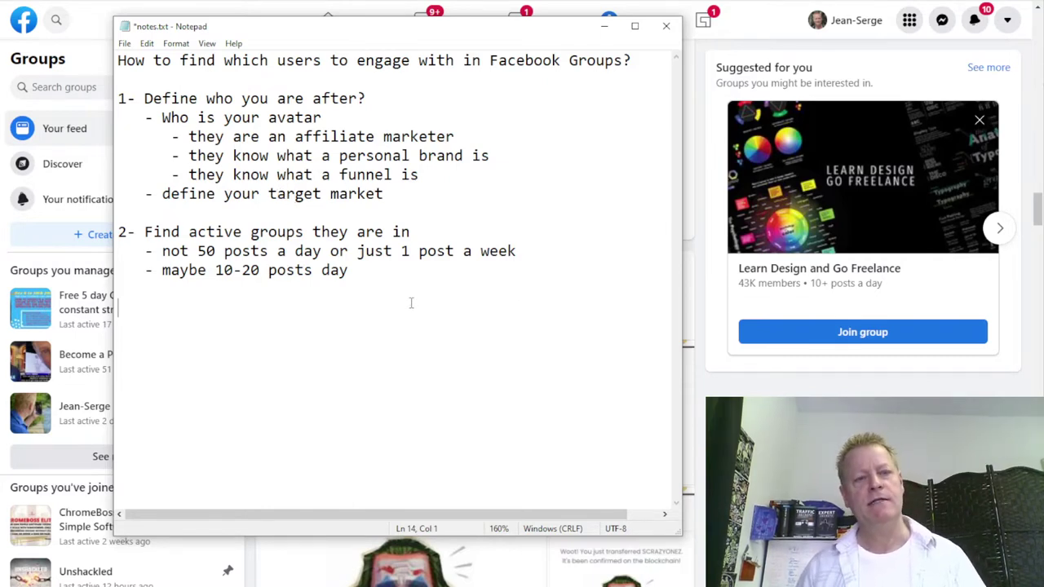
{"action": "left_click", "coordinate": [268, 295]}
Add point '3- Join those groups', fixing the 'Jpoin' typo, and start a new line
{"action": "key", "text": "Return"}
{"action": "type", "text": "3- "}
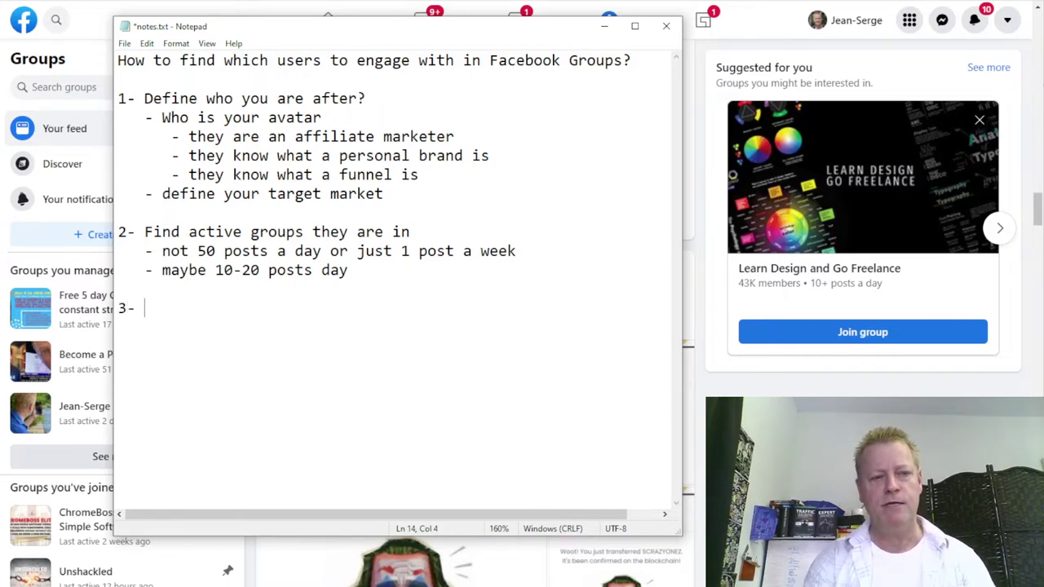
{"action": "type", "text": "Jpoin th"}
{"action": "key", "text": "BackSpace"}
{"action": "key", "text": "BackSpace"}
{"action": "key", "text": "BackSpace"}
{"action": "key", "text": "BackSpace"}
{"action": "key", "text": "BackSpace"}
{"action": "key", "text": "BackSpace"}
{"action": "key", "text": "BackSpace"}
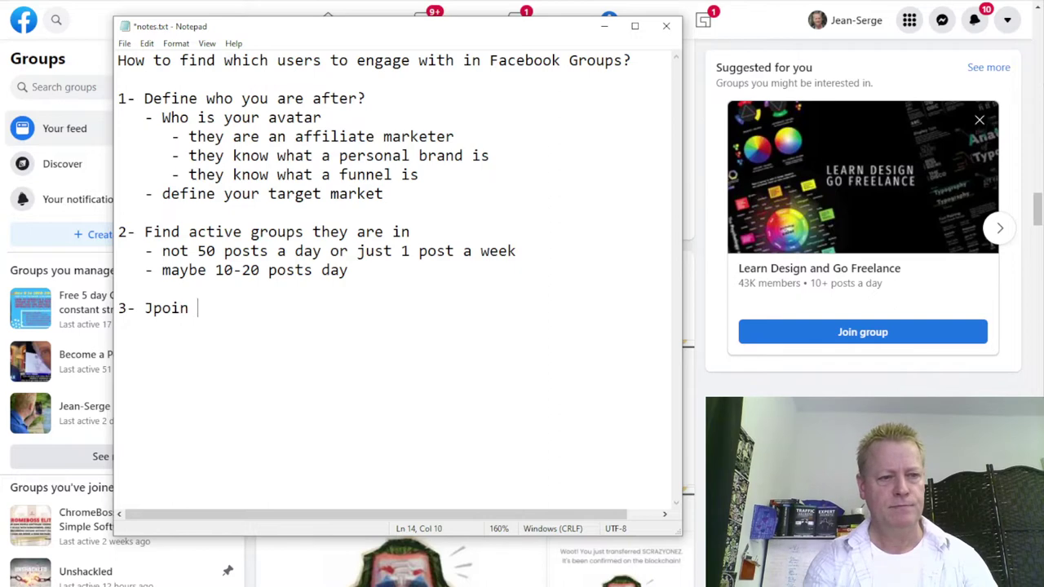
{"action": "type", "text": "oin thos"}
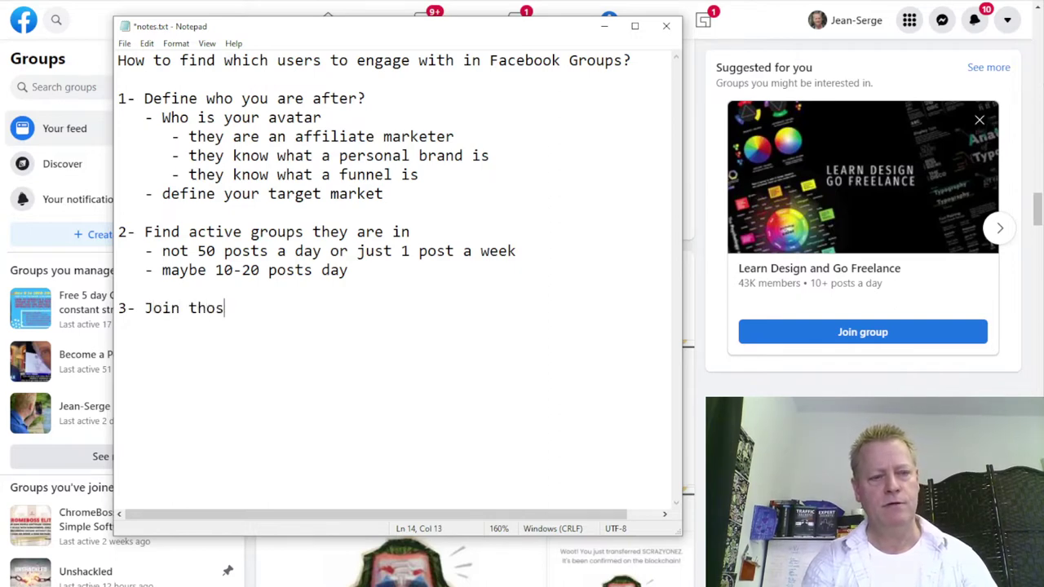
{"action": "type", "text": "e groups"}
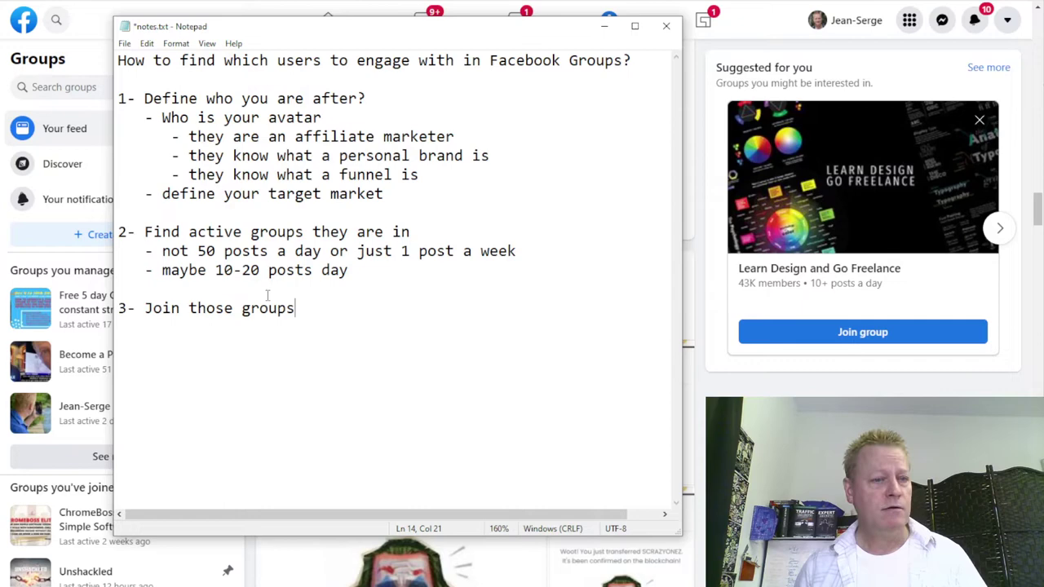
{"action": "key", "text": "Return"}
{"action": "key", "text": "Return"}
Type point 4 'Post on your timeline and in groups what you are about' with sub-item '1-3 posts per day - or even just 1 post a week'
{"action": "type", "text": "4- "}
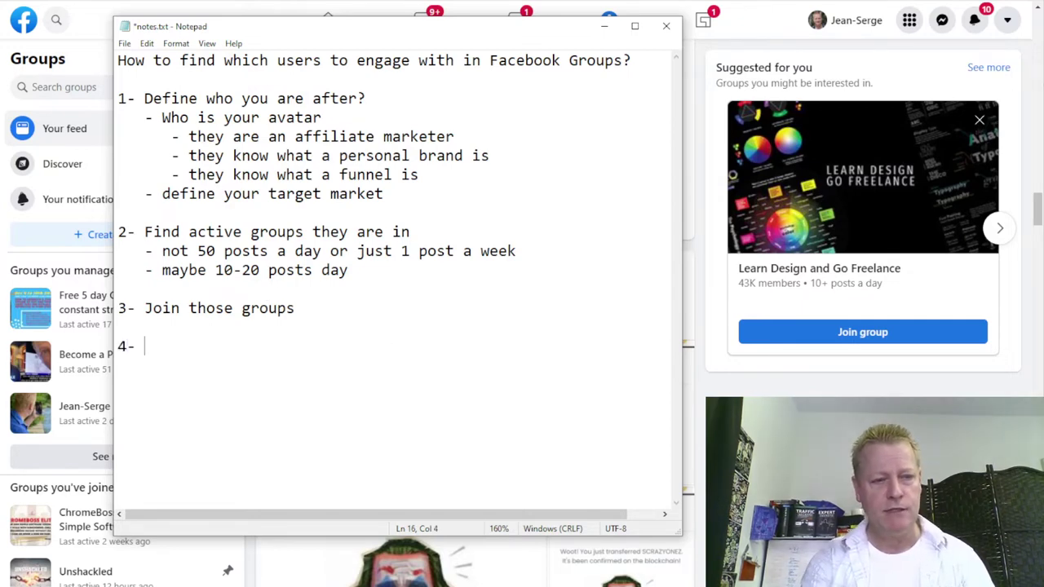
{"action": "type", "text": "Post "}
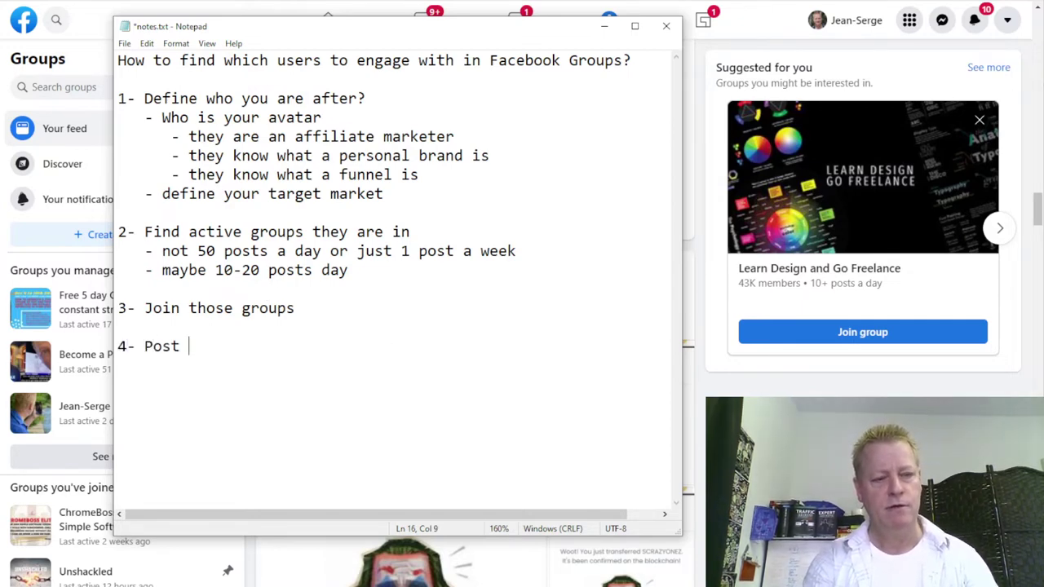
{"action": "type", "text": "on your tim"}
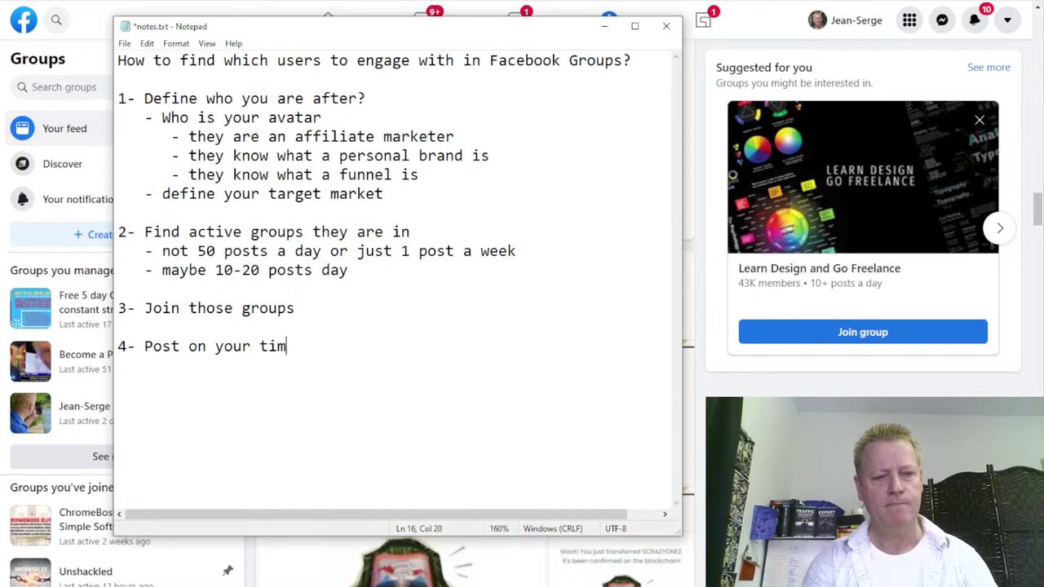
{"action": "type", "text": "eline and in gr"}
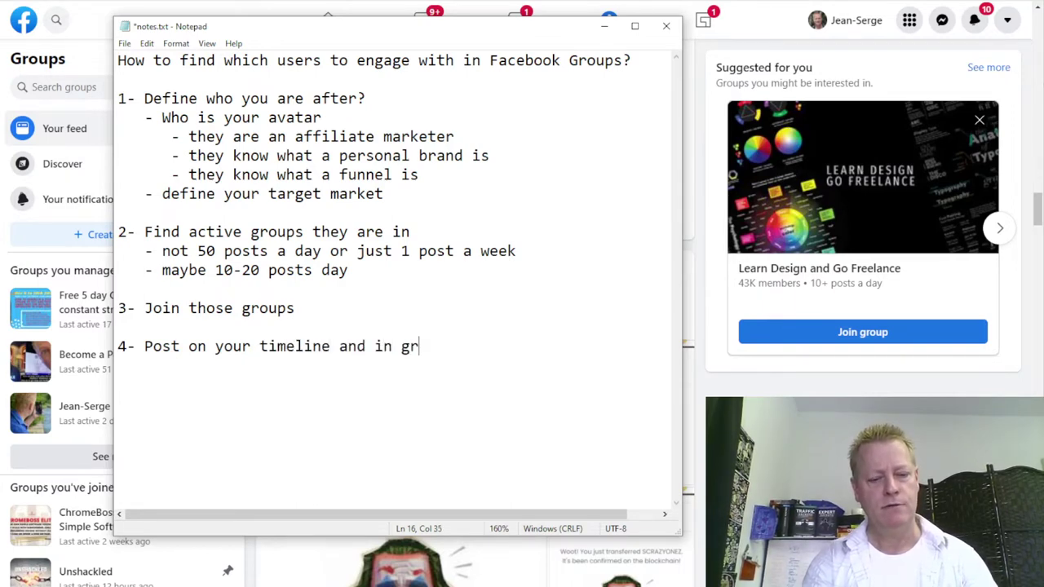
{"action": "type", "text": "oups what "}
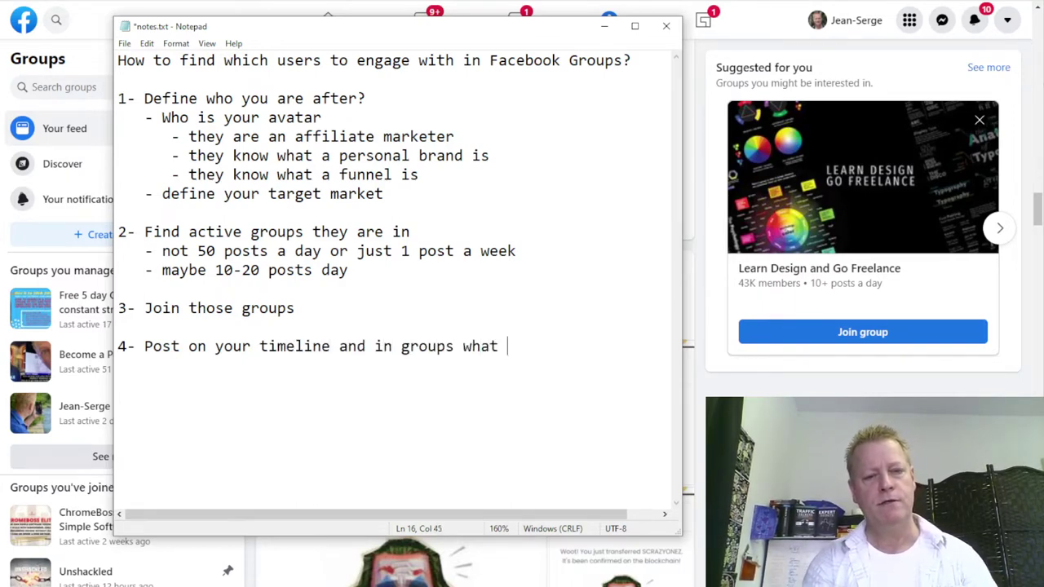
{"action": "type", "text": "you are abou"}
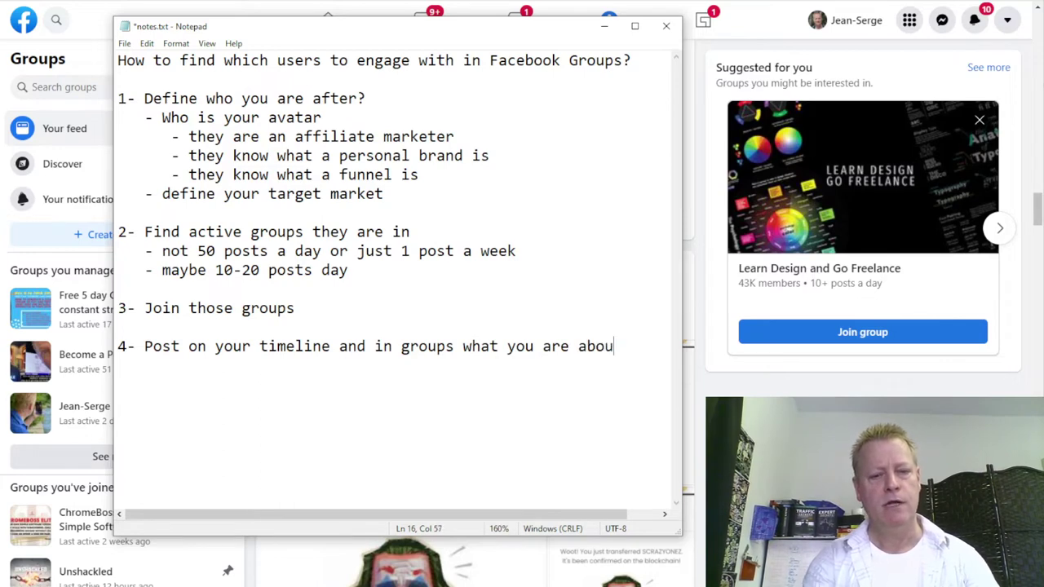
{"action": "type", "text": "t    - 1-3 posts per day"}
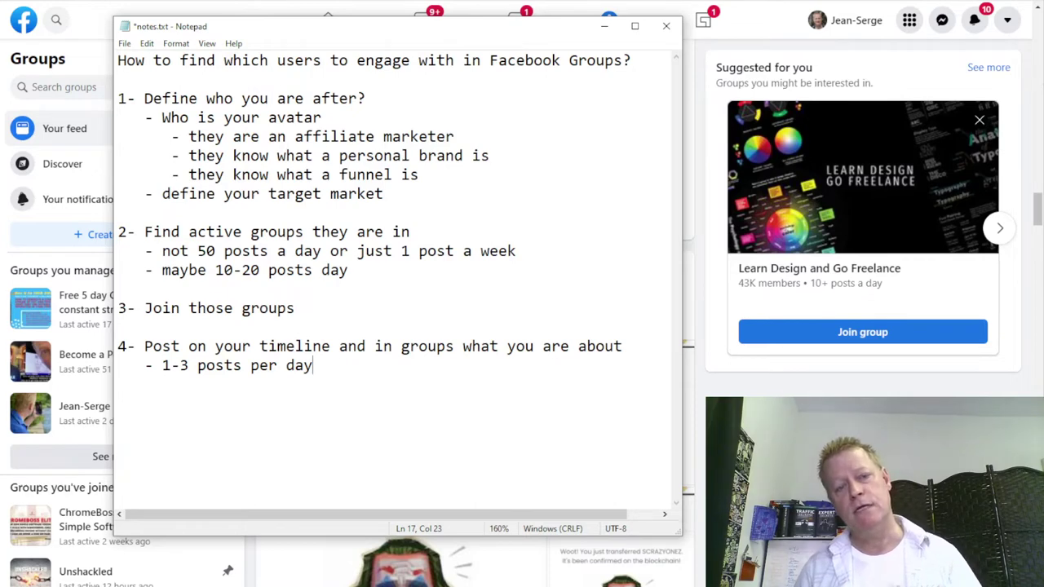
{"action": "type", "text": "- or even "}
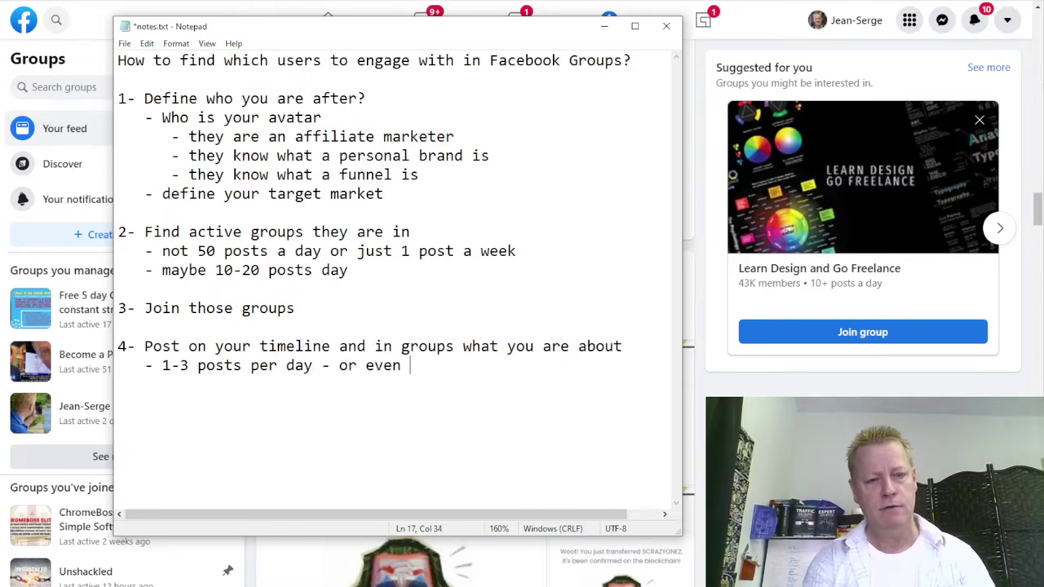
{"action": "type", "text": "just 1 post a wekk"}
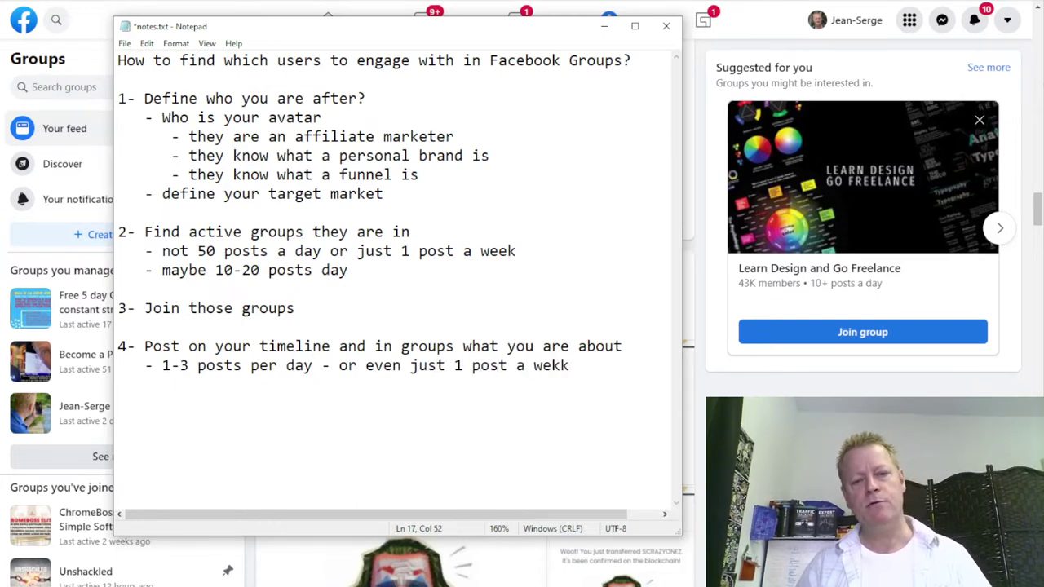
{"action": "key", "text": "BackSpace"}
{"action": "key", "text": "BackSpace"}
{"action": "type", "text": "ek"}
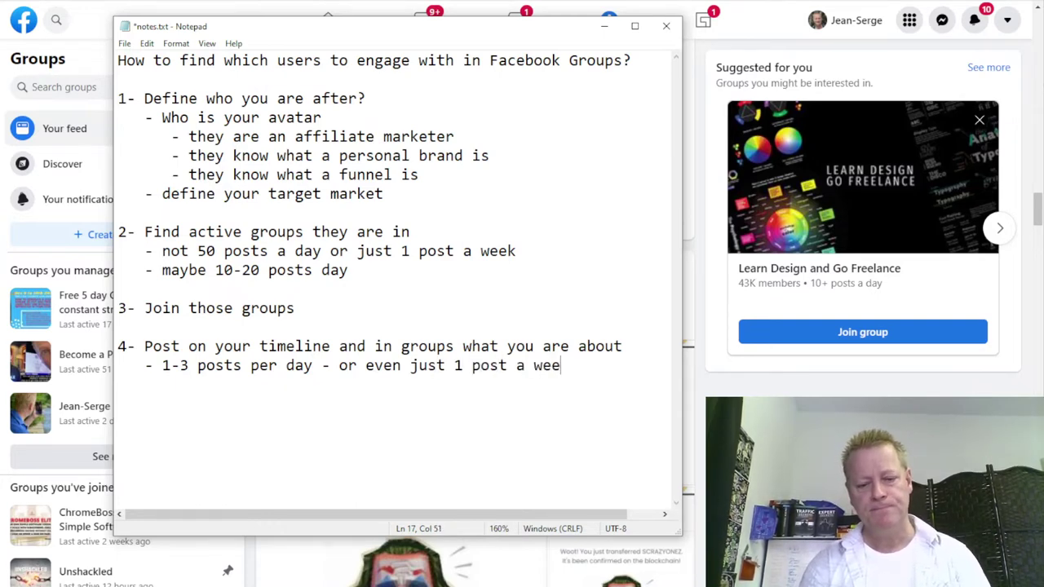
{"action": "key", "text": "Return"}
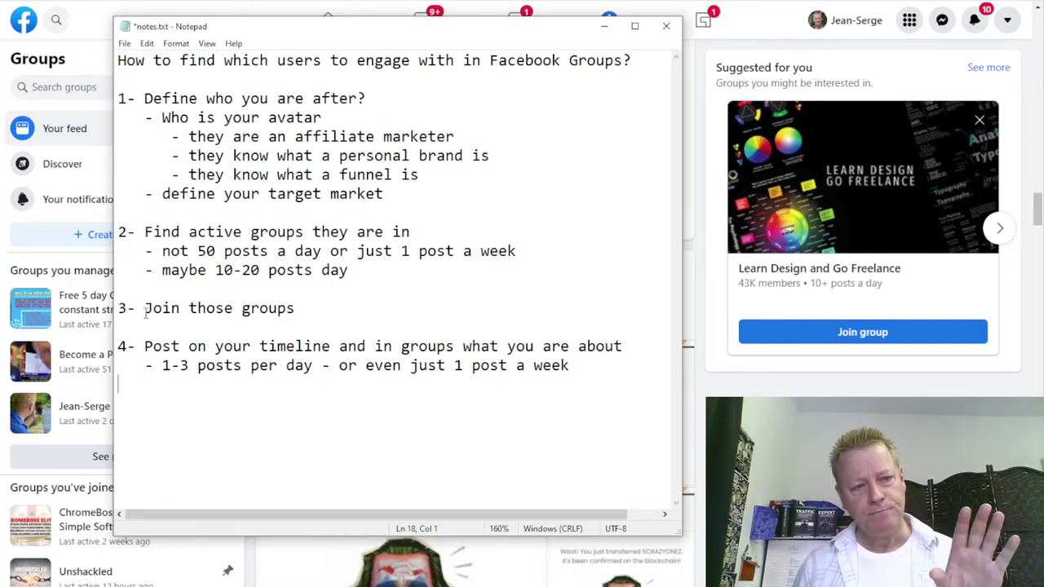
{"action": "left_click_drag", "start_coordinate": [145, 315], "coordinate": [297, 318]}
{"action": "left_click", "coordinate": [200, 229]}
{"action": "left_click_drag", "start_coordinate": [180, 232], "coordinate": [385, 231]}
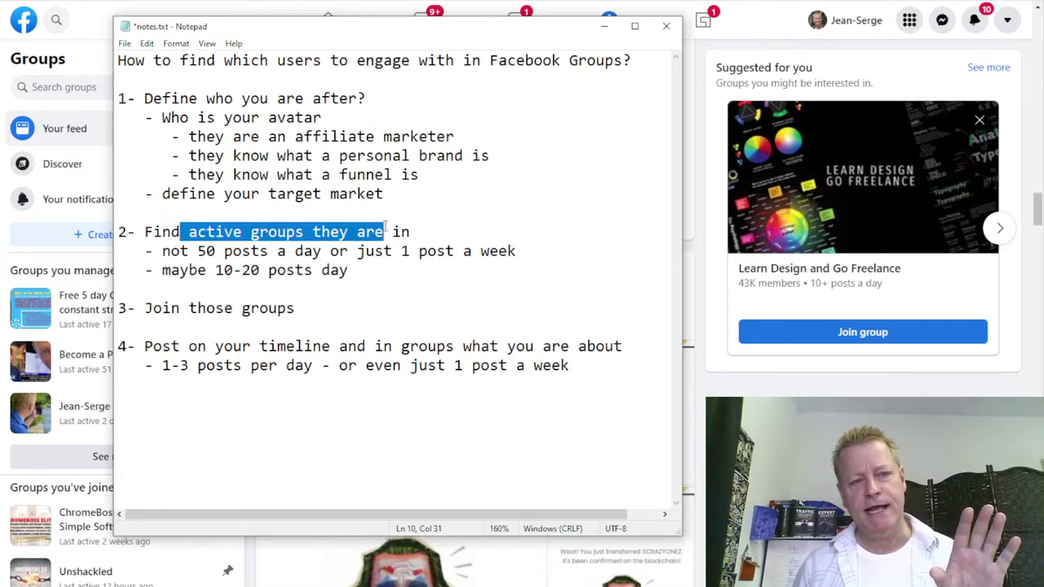
{"action": "left_click", "coordinate": [424, 233]}
{"action": "left_click_drag", "start_coordinate": [260, 117], "coordinate": [331, 194]}
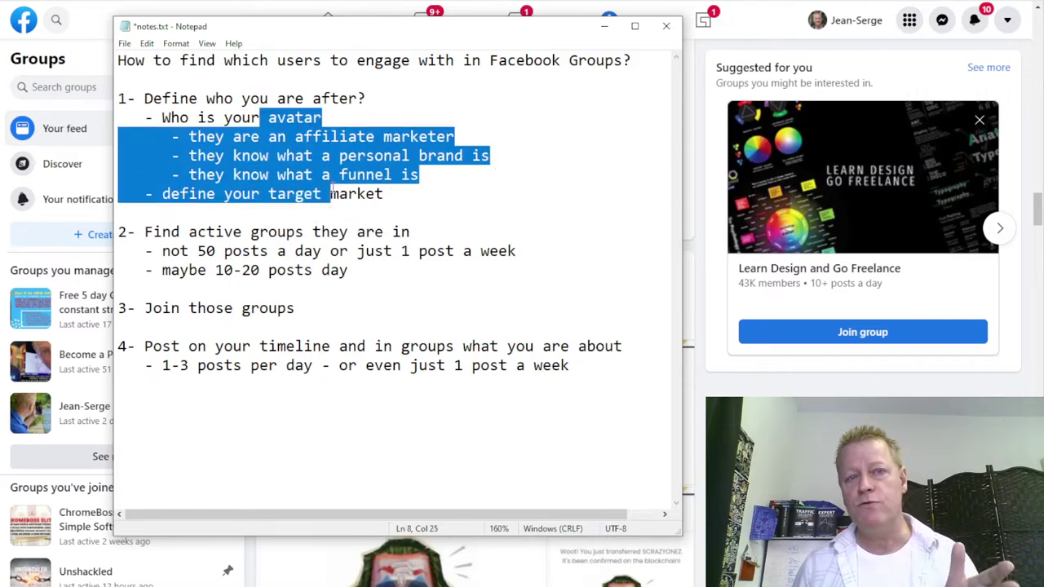
{"action": "scroll", "coordinate": [243, 318], "scroll_direction": "right", "scroll_amount": 1}
{"action": "scroll", "coordinate": [240, 318], "scroll_direction": "left", "scroll_amount": 1}
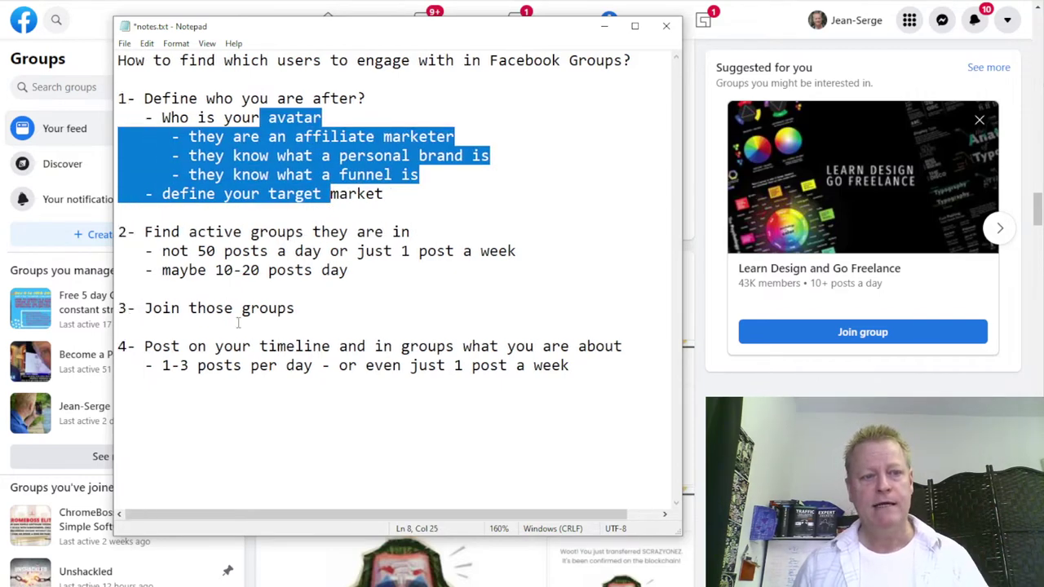
{"action": "left_click_drag", "start_coordinate": [167, 347], "coordinate": [296, 364]}
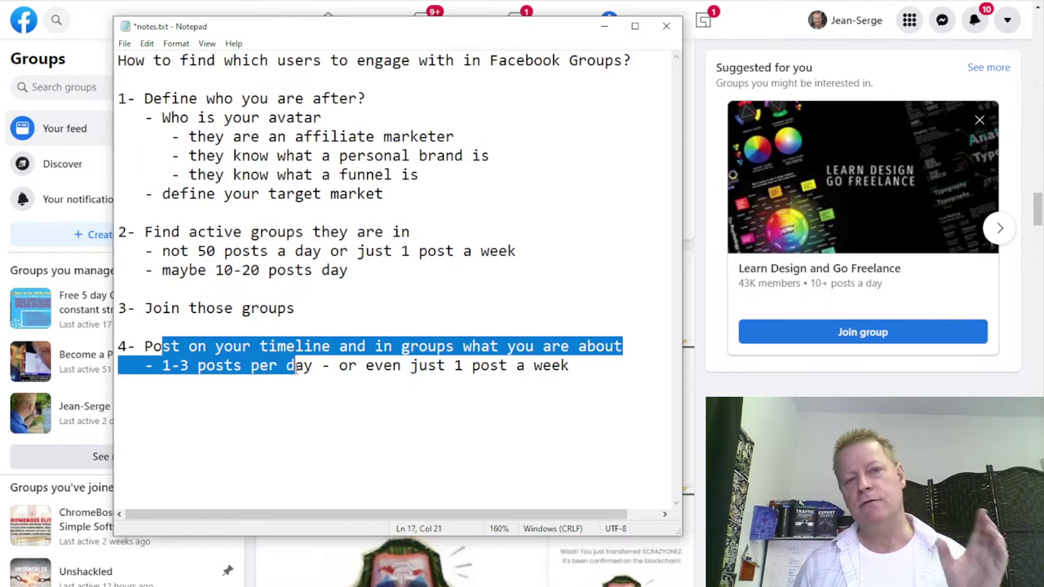
{"action": "left_click", "coordinate": [197, 404]}
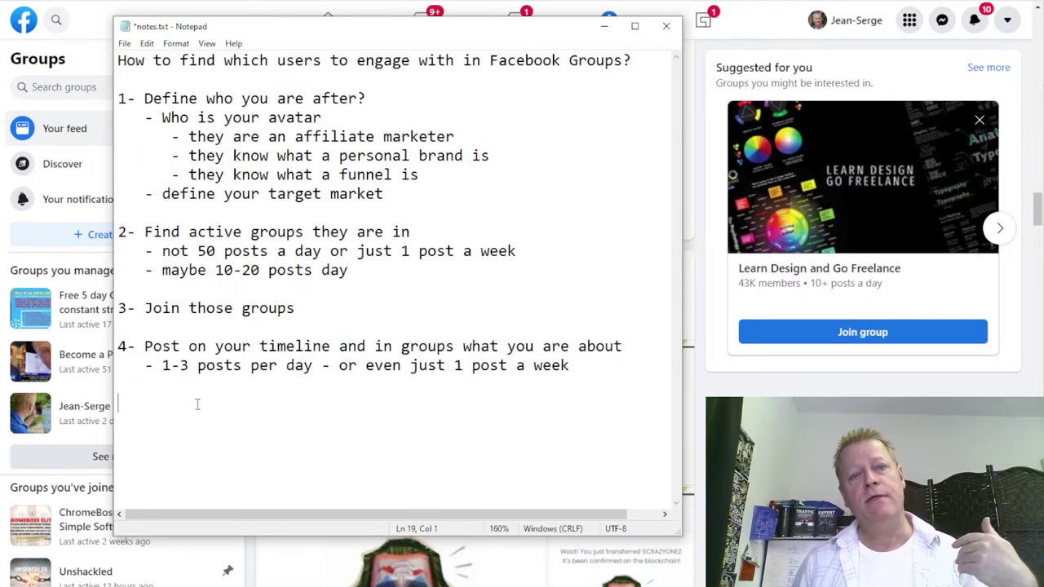
{"action": "left_click", "coordinate": [305, 310]}
Insert '- It's good to post in groups, respond to questions' beneath 'Join those groups'
{"action": "key", "text": "Return"}
{"action": "type", "text": "- It's g"}
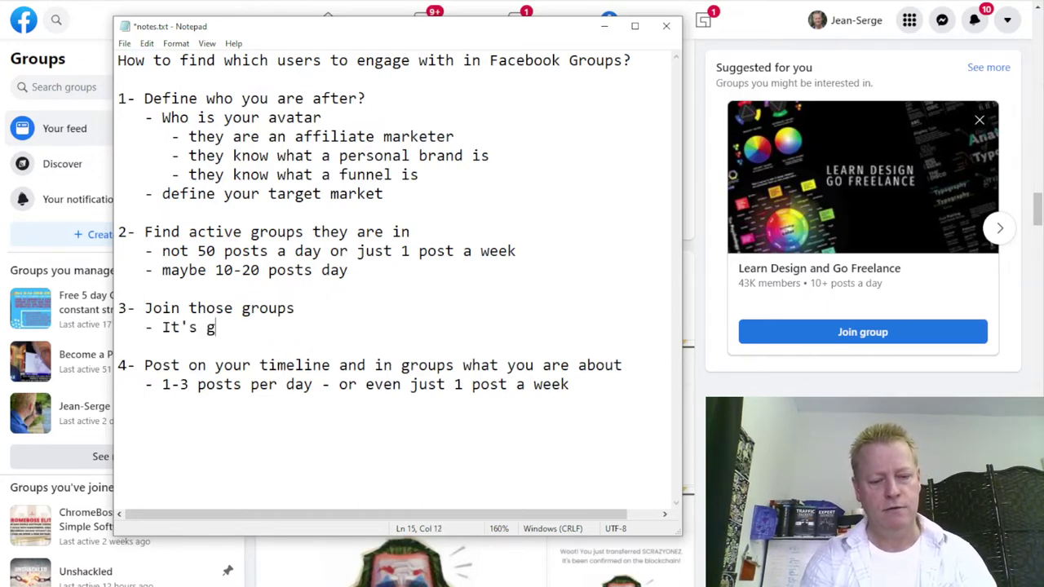
{"action": "type", "text": "ood to pos"}
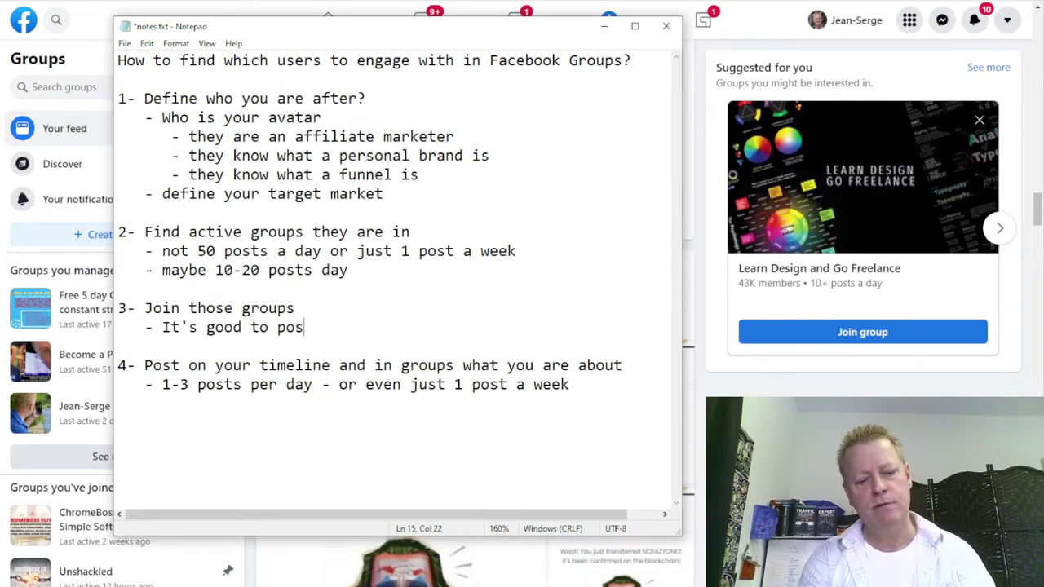
{"action": "type", "text": "t in groups"}
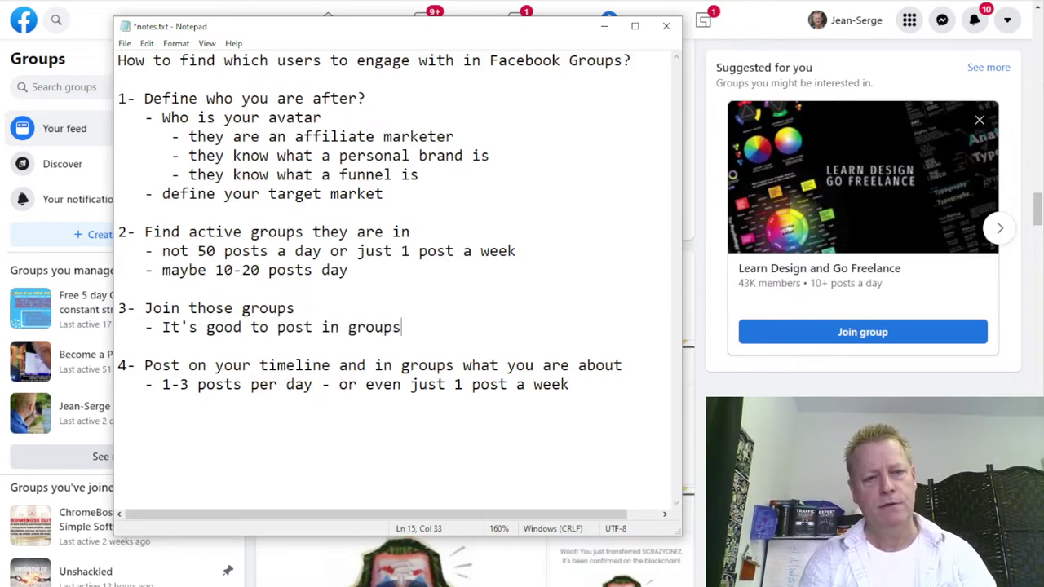
{"action": "type", "text": ", respond que"}
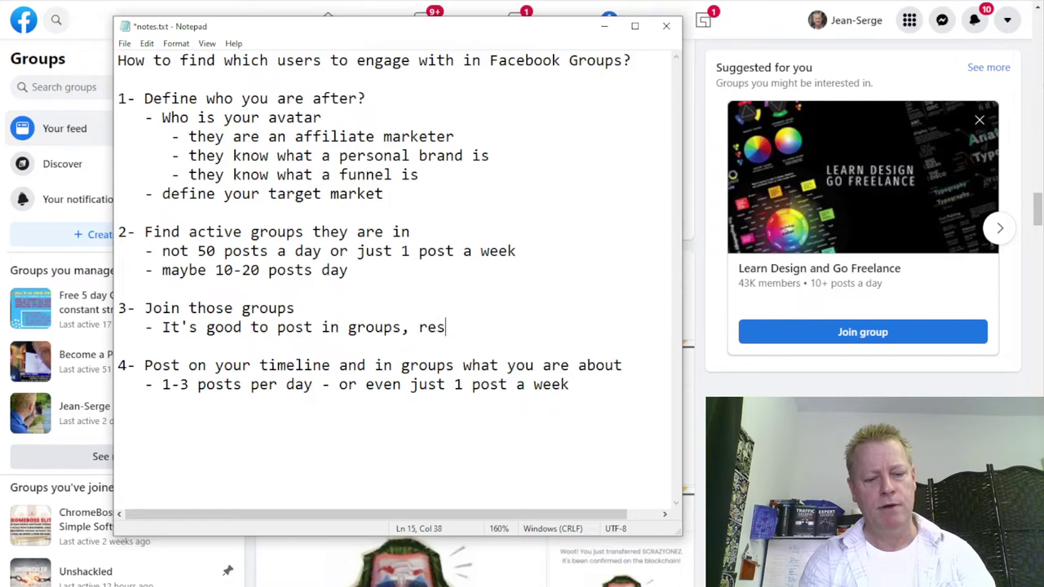
{"action": "key", "text": "BackSpace"}
{"action": "key", "text": "BackSpace"}
{"action": "key", "text": "BackSpace"}
{"action": "type", "text": "t"}
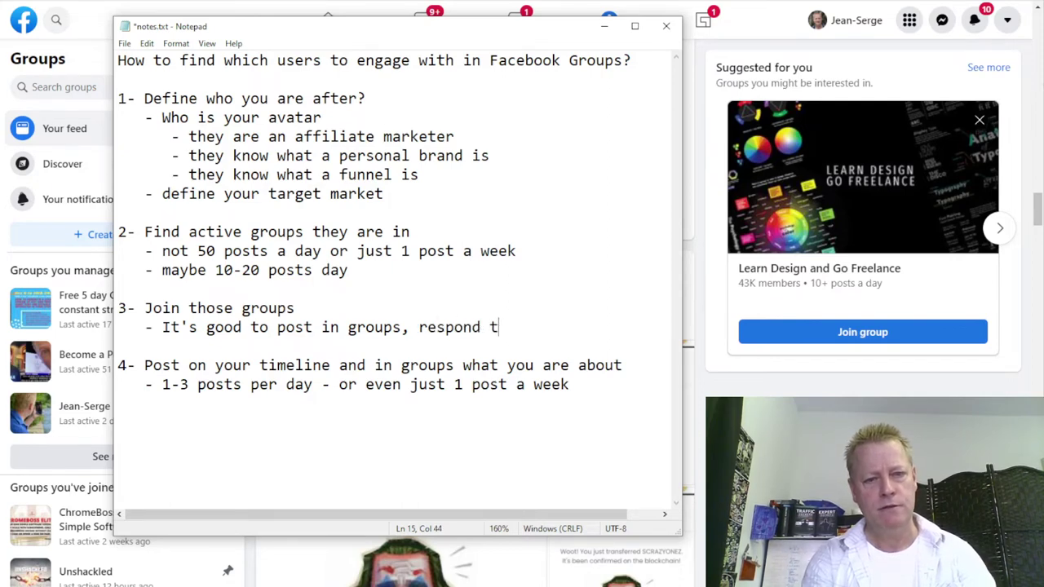
{"action": "type", "text": "o questions"}
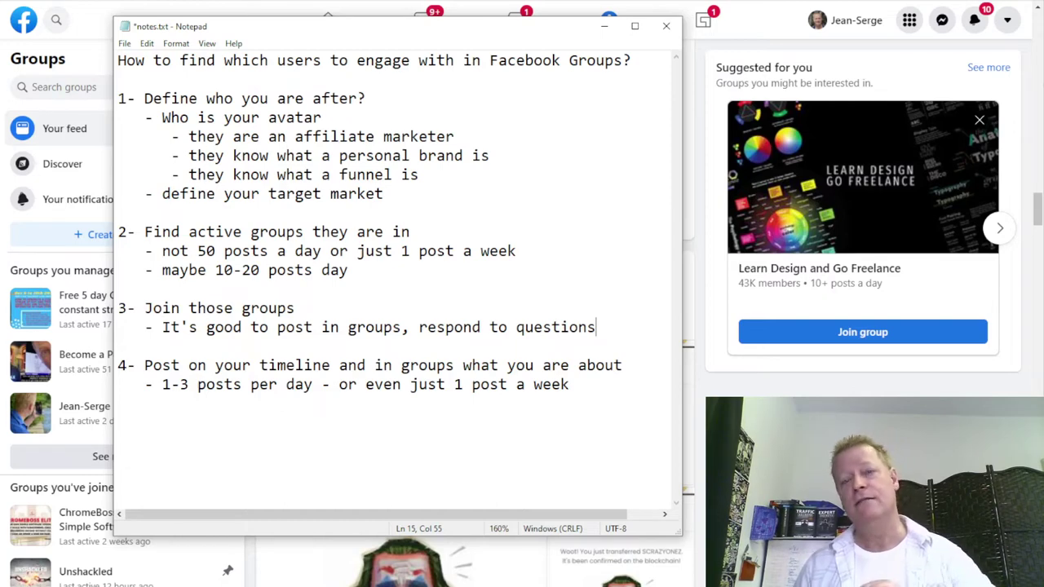
{"action": "left_click", "coordinate": [192, 420]}
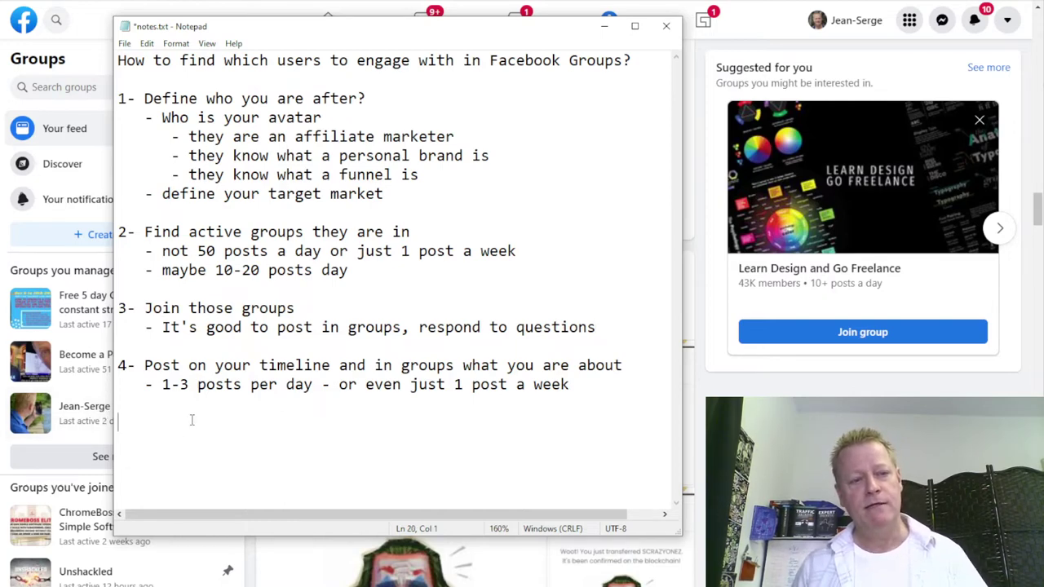
Type '5- Use tools that aren't against Facebook rules', fixing the apostrophe typo, and add a blank line
{"action": "type", "text": "5-"}
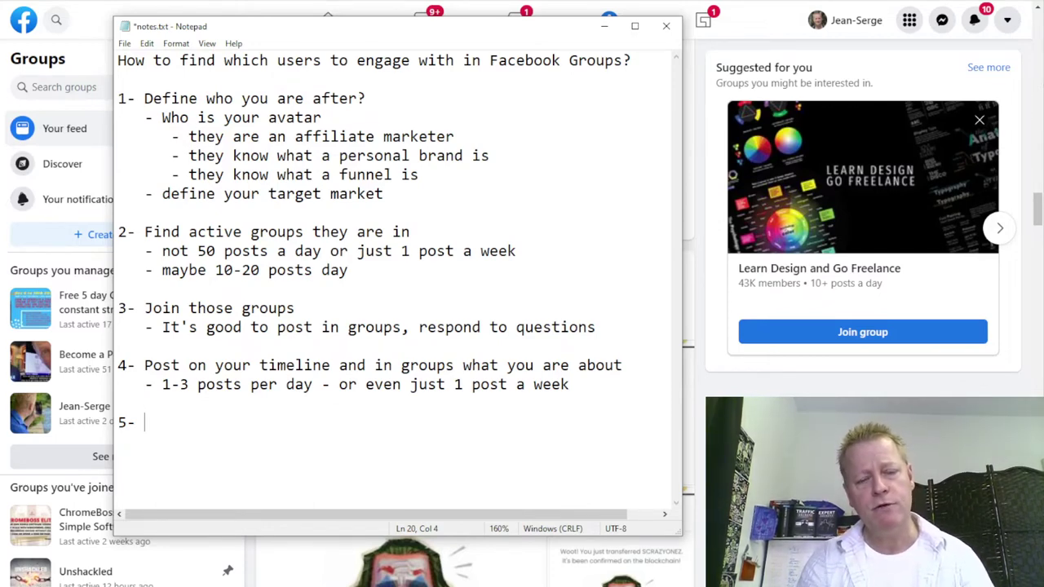
{"action": "type", "text": "Use tools that aren;'t"}
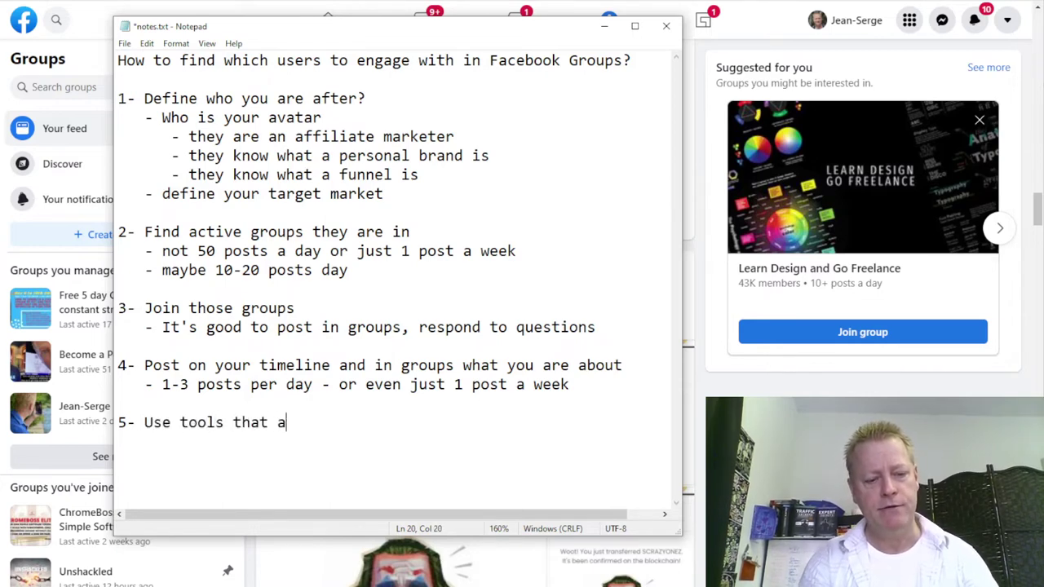
{"action": "key", "text": "BackSpace"}
{"action": "key", "text": "BackSpace"}
{"action": "key", "text": "BackSpace"}
{"action": "key", "text": "BackSpace"}
{"action": "type", "text": "'t "}
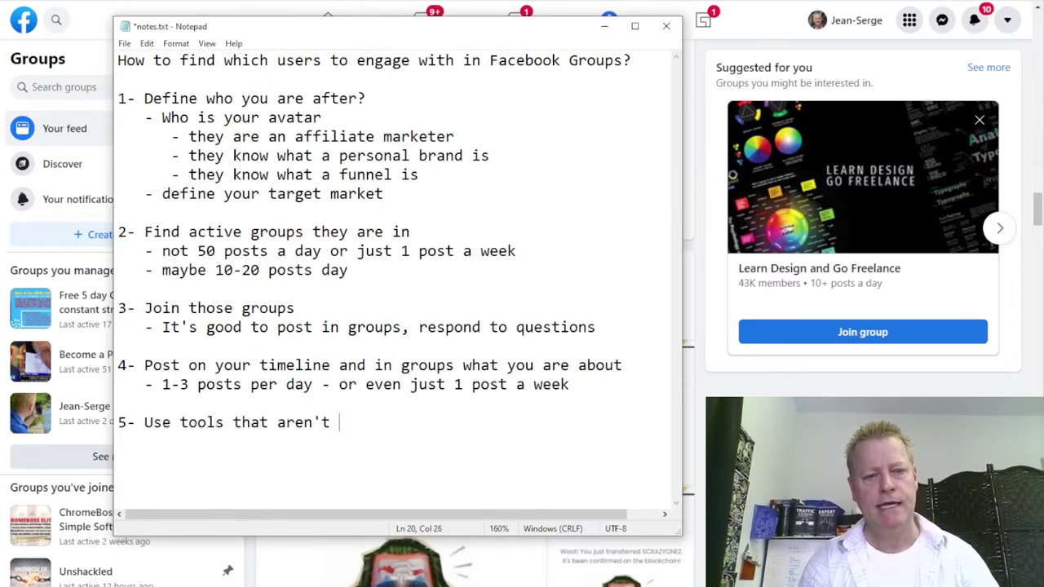
{"action": "type", "text": "against Fac"}
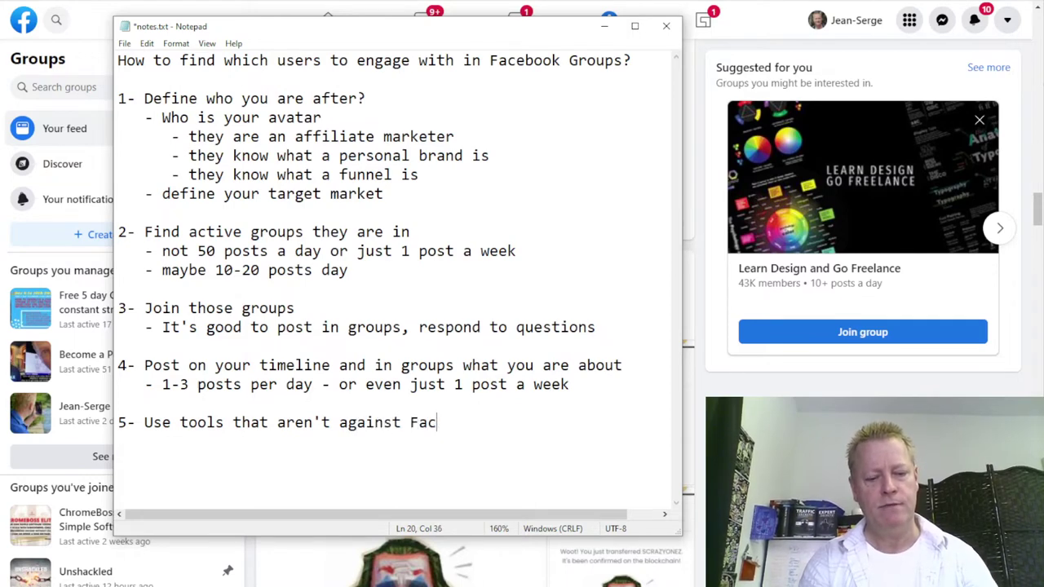
{"action": "type", "text": "ebook rules"}
{"action": "key", "text": "Return"}
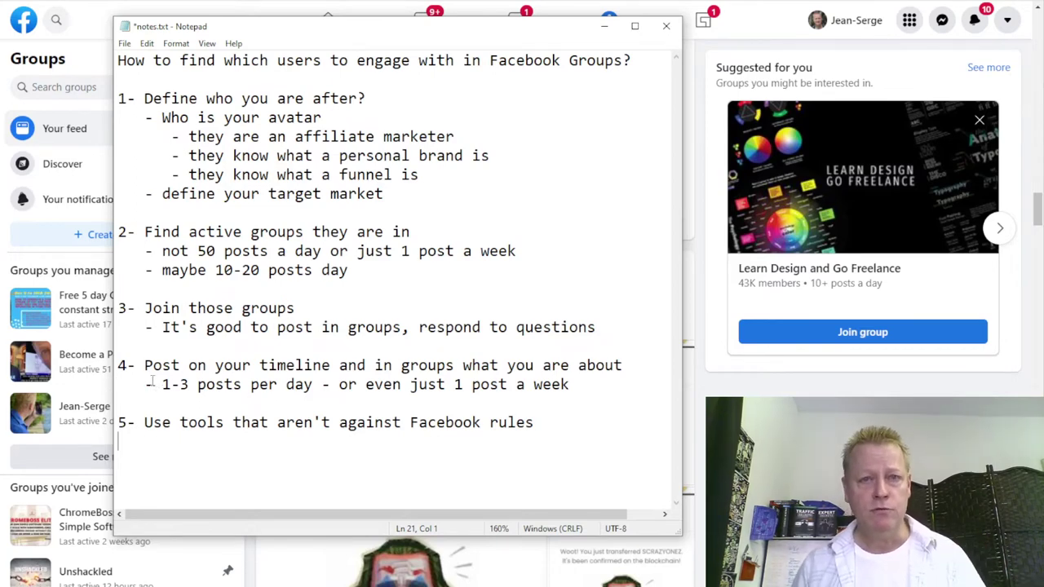
{"action": "key", "text": "Return"}
Add point '6- Use a tool like Active Group Users', then switch back to Facebook
{"action": "type", "text": "6- Use a tool like Active Group Users"}
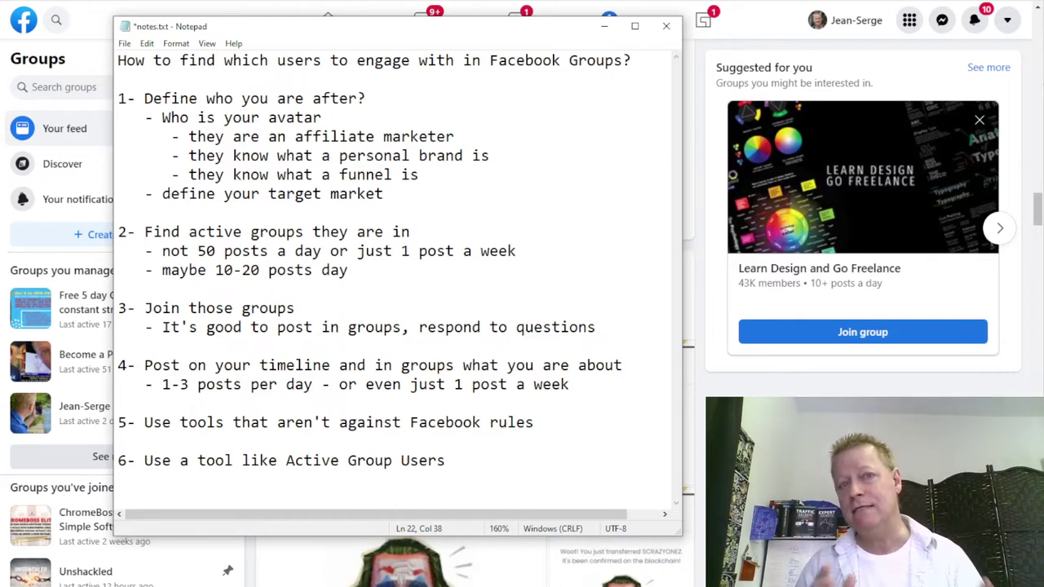
{"action": "key", "text": "Return"}
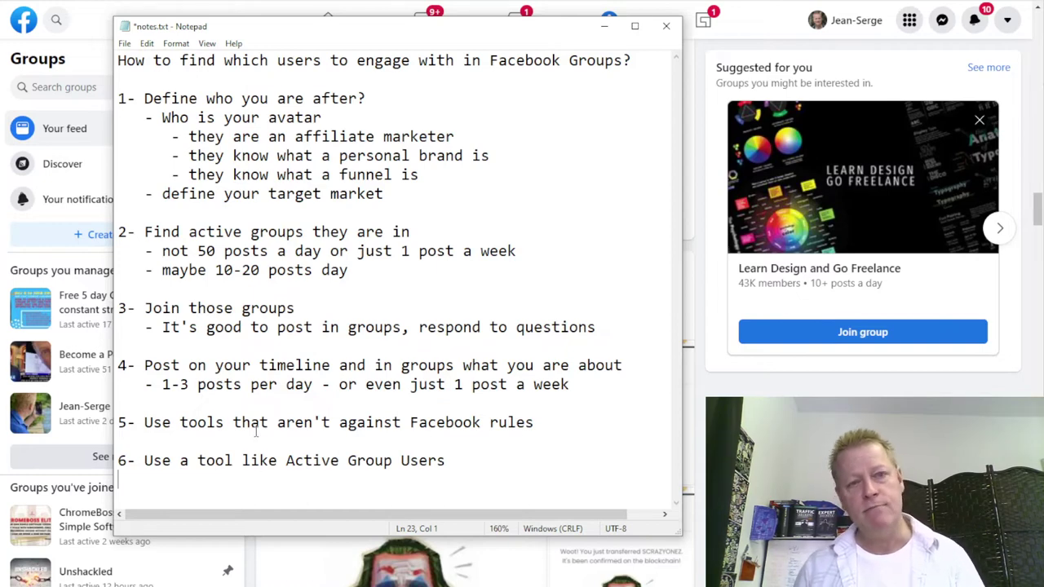
{"action": "key", "text": "alt+Tab"}
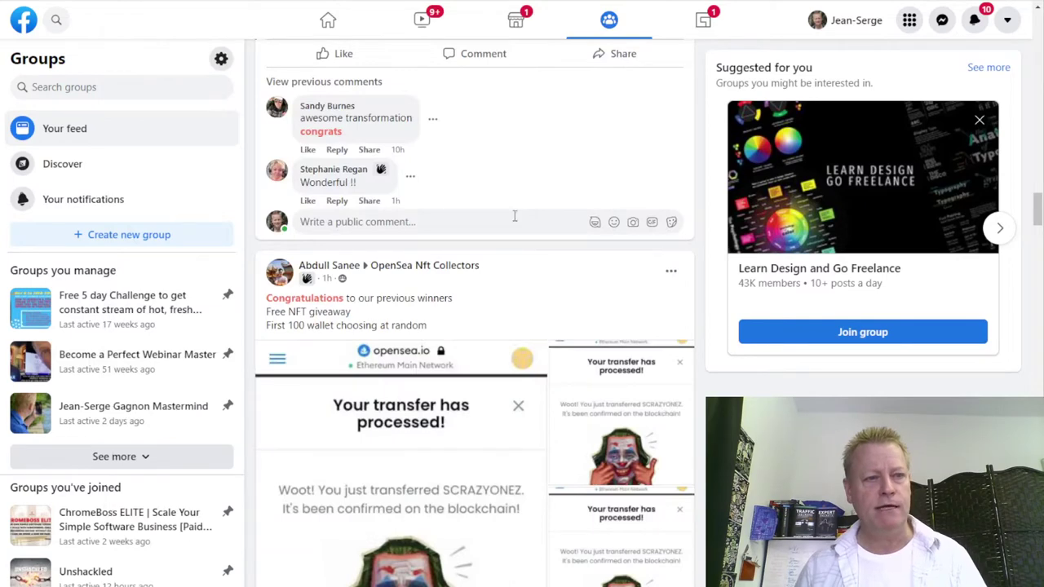
Search Facebook groups for 'affiliate marketing' and browse the listed groups and member counts
{"action": "left_click", "coordinate": [107, 88]}
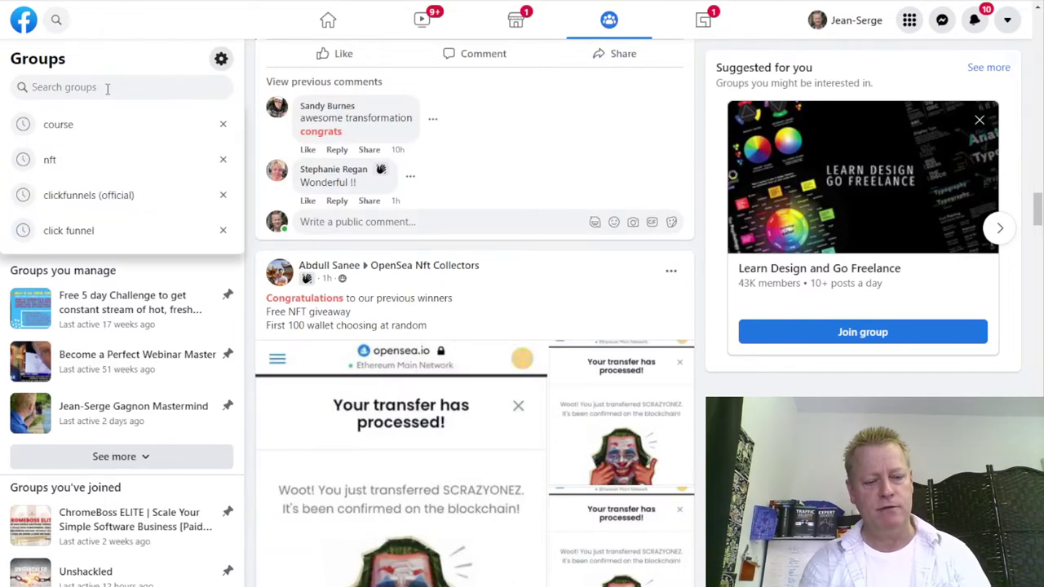
{"action": "type", "text": "affiliate marketing"}
{"action": "key", "text": "Return"}
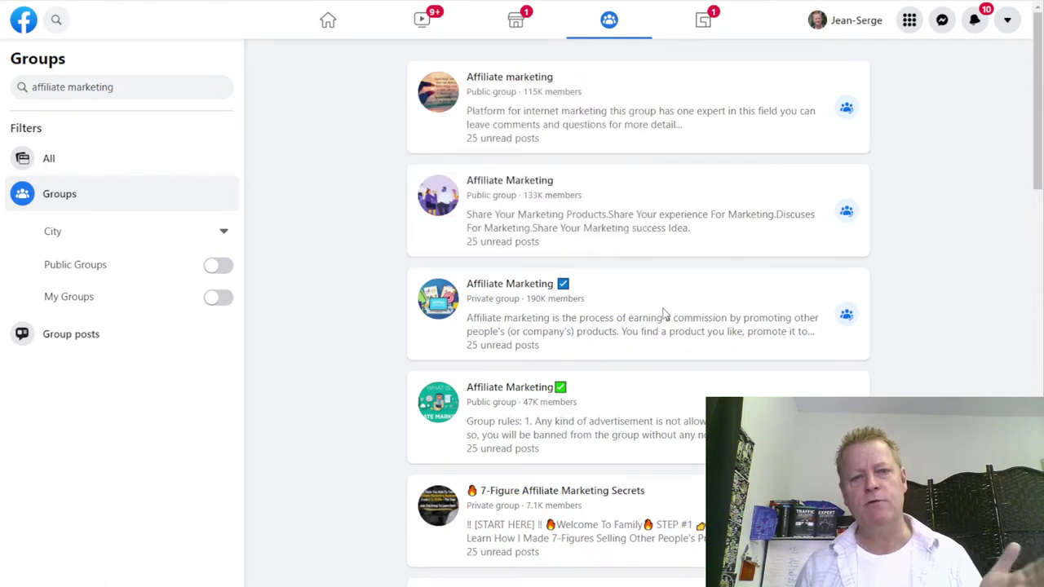
{"action": "scroll", "coordinate": [664, 313], "scroll_direction": "down", "scroll_amount": 3}
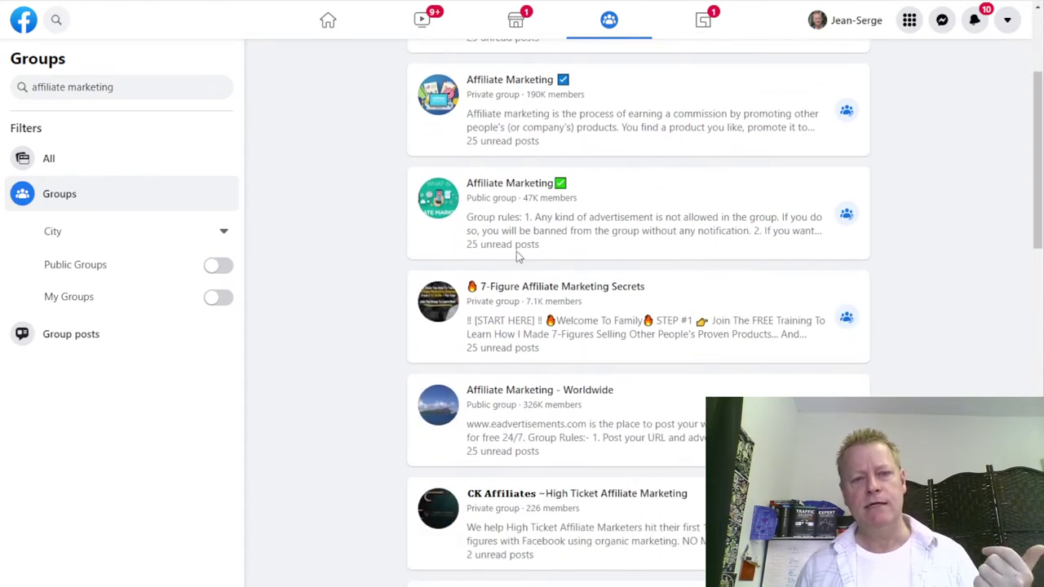
{"action": "scroll", "coordinate": [644, 211], "scroll_direction": "down", "scroll_amount": 3}
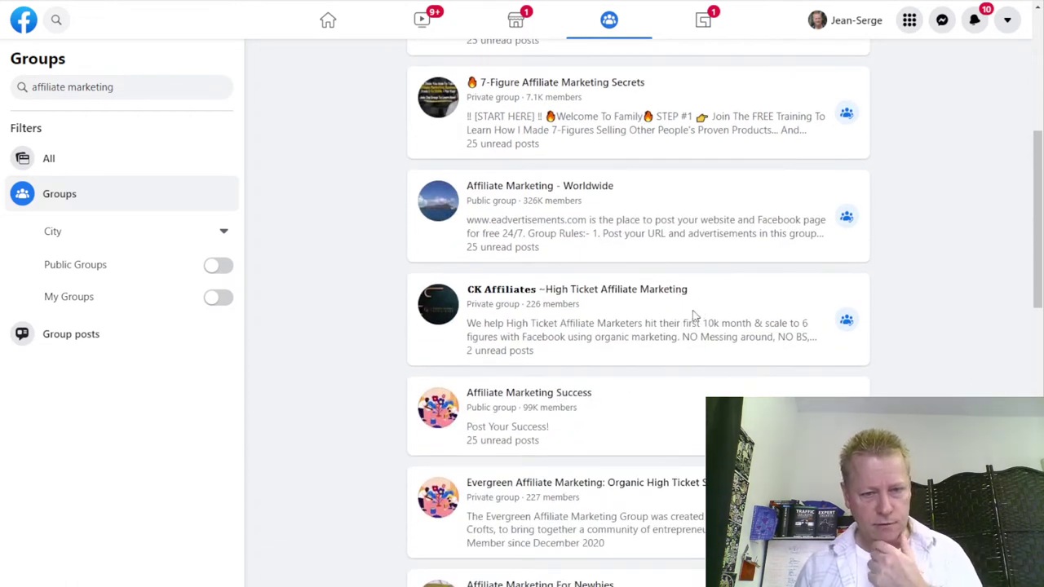
{"action": "scroll", "coordinate": [606, 454], "scroll_direction": "down", "scroll_amount": 9}
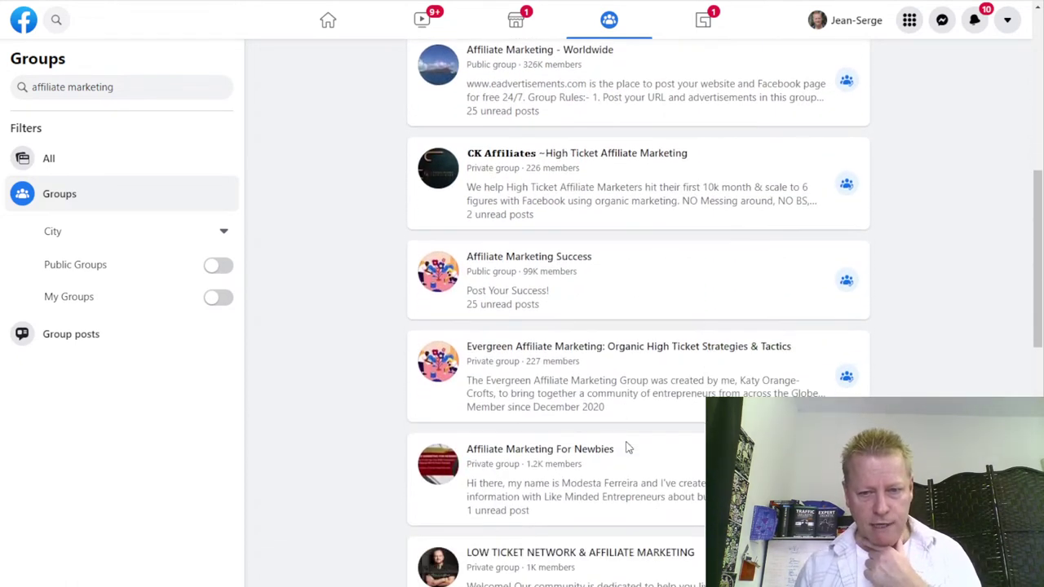
{"action": "scroll", "coordinate": [629, 440], "scroll_direction": "down", "scroll_amount": 3}
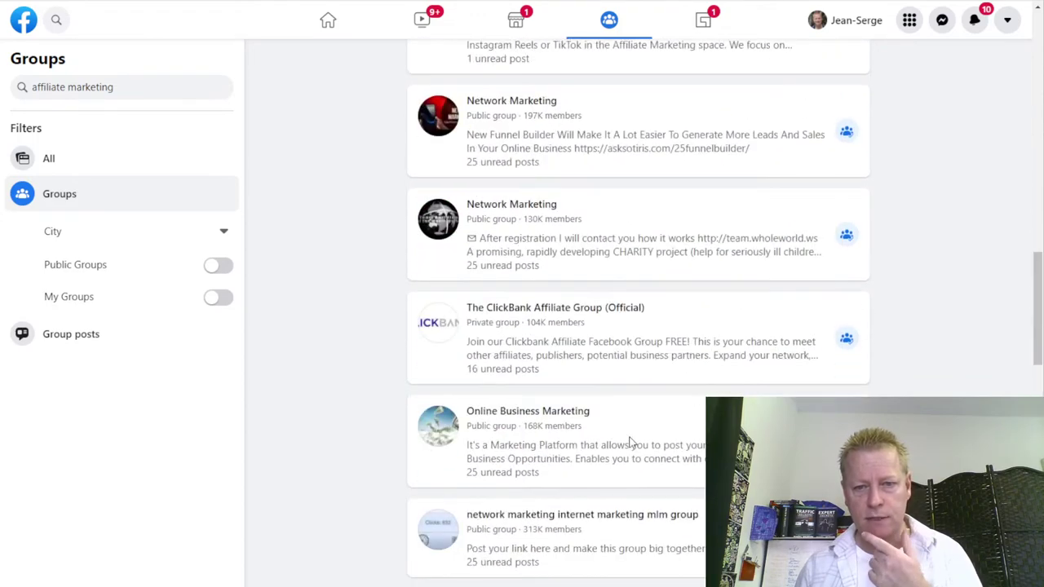
{"action": "scroll", "coordinate": [629, 441], "scroll_direction": "down", "scroll_amount": 10}
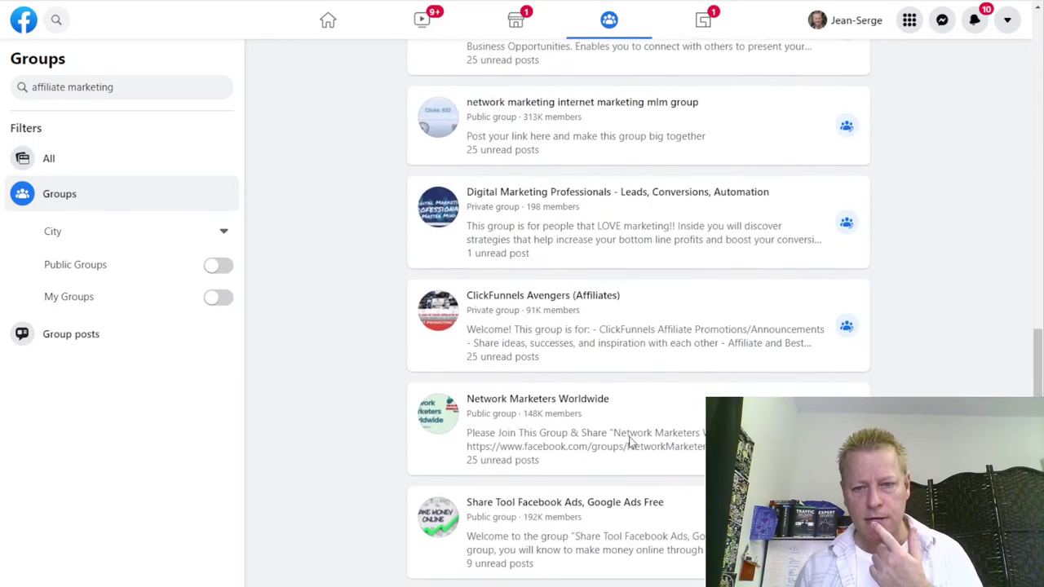
{"action": "scroll", "coordinate": [632, 441], "scroll_direction": "up", "scroll_amount": 4}
{"action": "scroll", "coordinate": [632, 436], "scroll_direction": "up", "scroll_amount": 15}
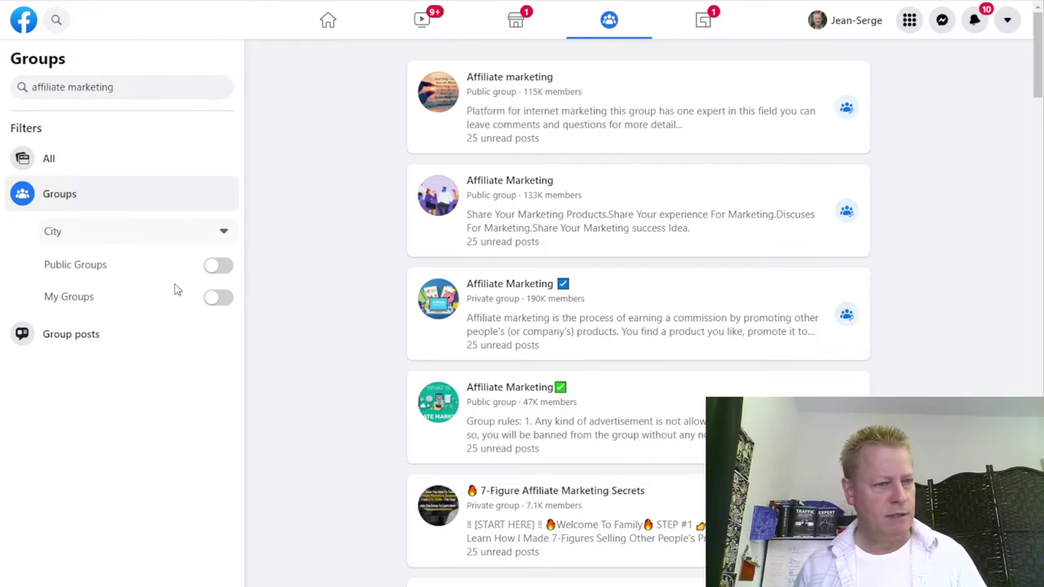
{"action": "scroll", "coordinate": [629, 387], "scroll_direction": "down", "scroll_amount": 8}
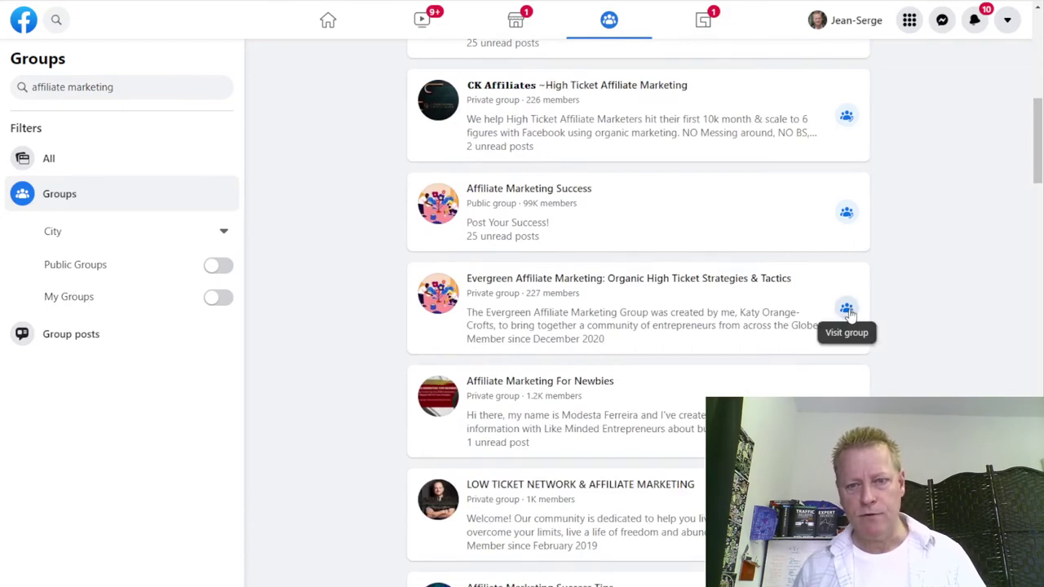
{"action": "scroll", "coordinate": [837, 357], "scroll_direction": "down", "scroll_amount": 1}
{"action": "scroll", "coordinate": [840, 355], "scroll_direction": "down", "scroll_amount": 20}
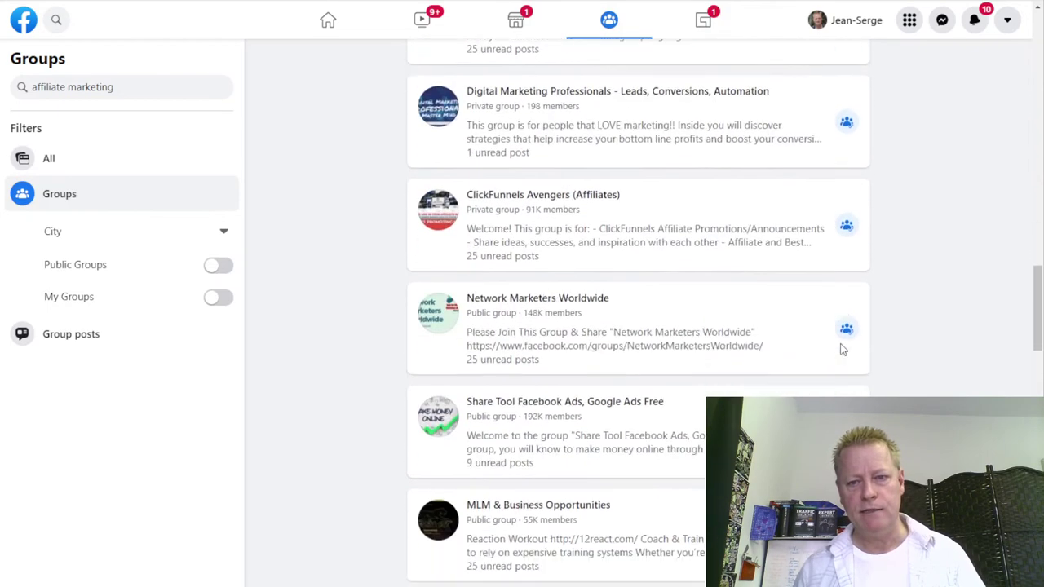
{"action": "scroll", "coordinate": [843, 349], "scroll_direction": "down", "scroll_amount": 17}
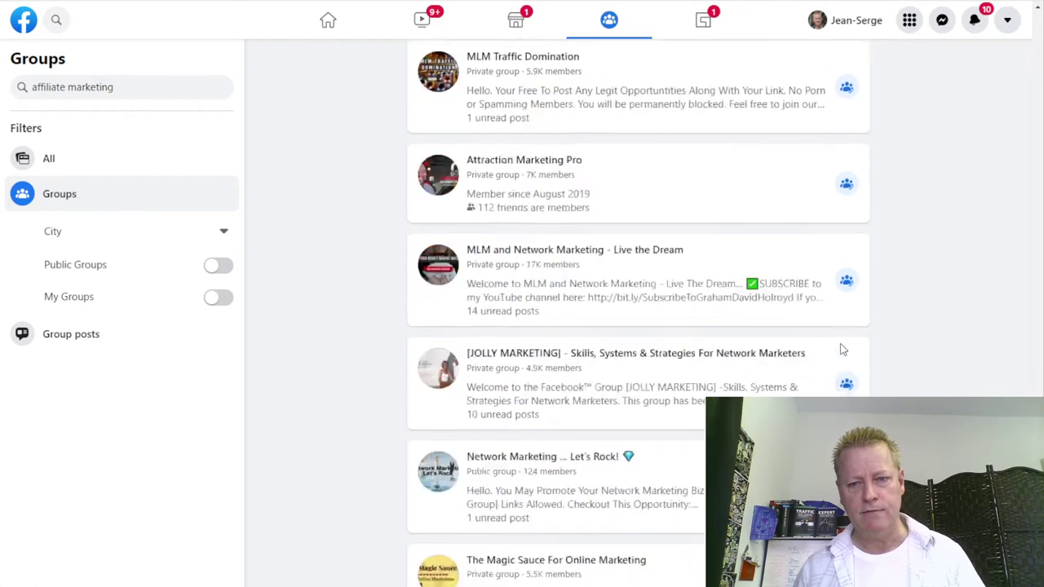
{"action": "scroll", "coordinate": [843, 349], "scroll_direction": "down", "scroll_amount": 3}
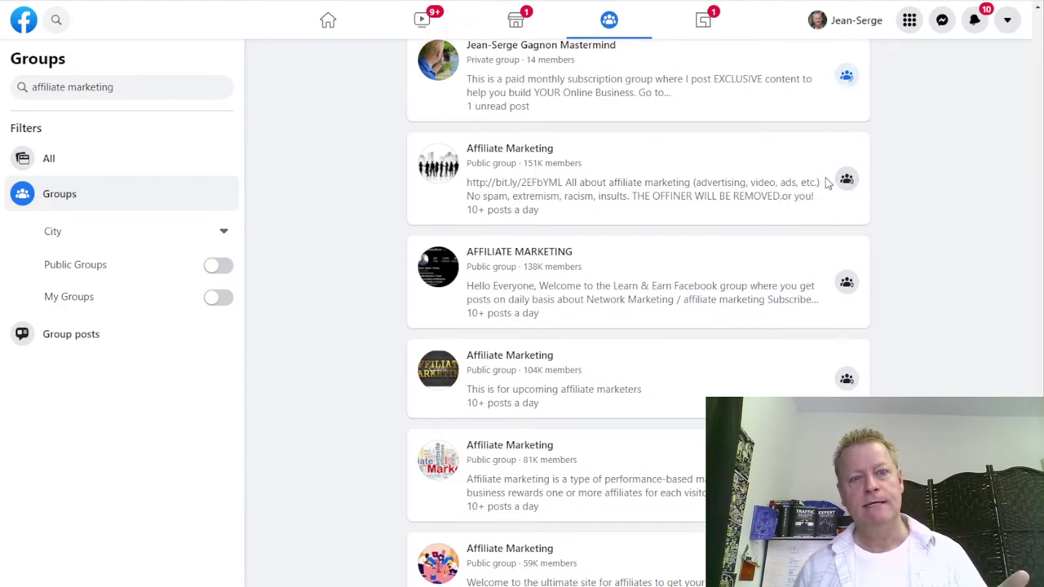
{"action": "scroll", "coordinate": [826, 181], "scroll_direction": "down", "scroll_amount": 2}
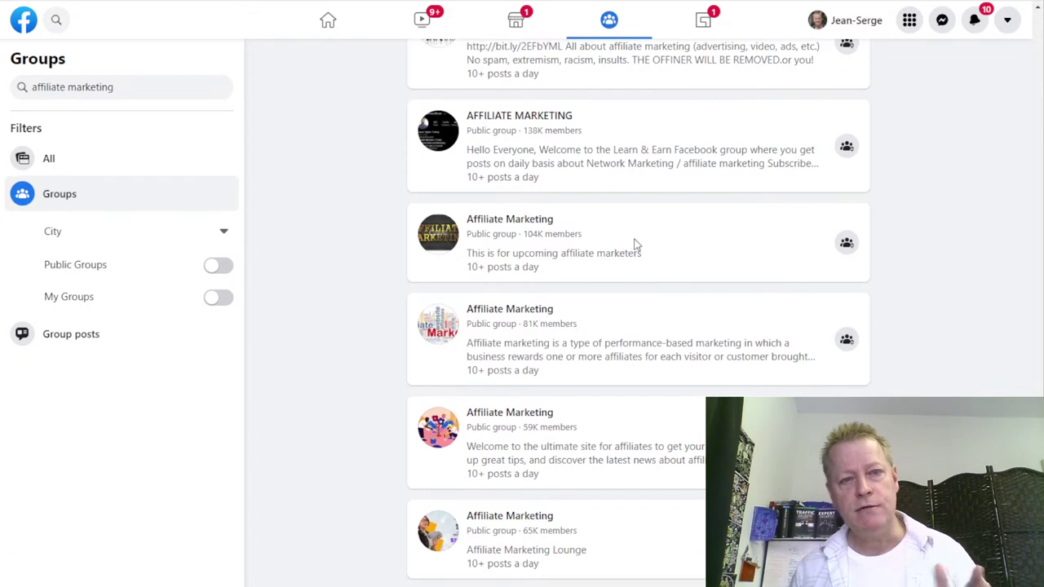
{"action": "scroll", "coordinate": [635, 241], "scroll_direction": "down", "scroll_amount": 2}
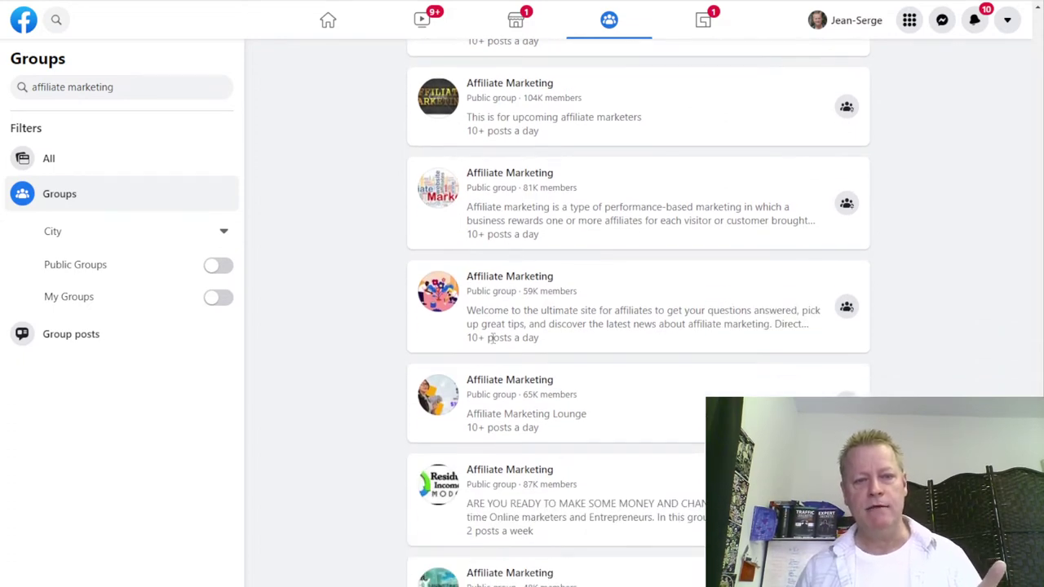
{"action": "scroll", "coordinate": [577, 346], "scroll_direction": "down", "scroll_amount": 2}
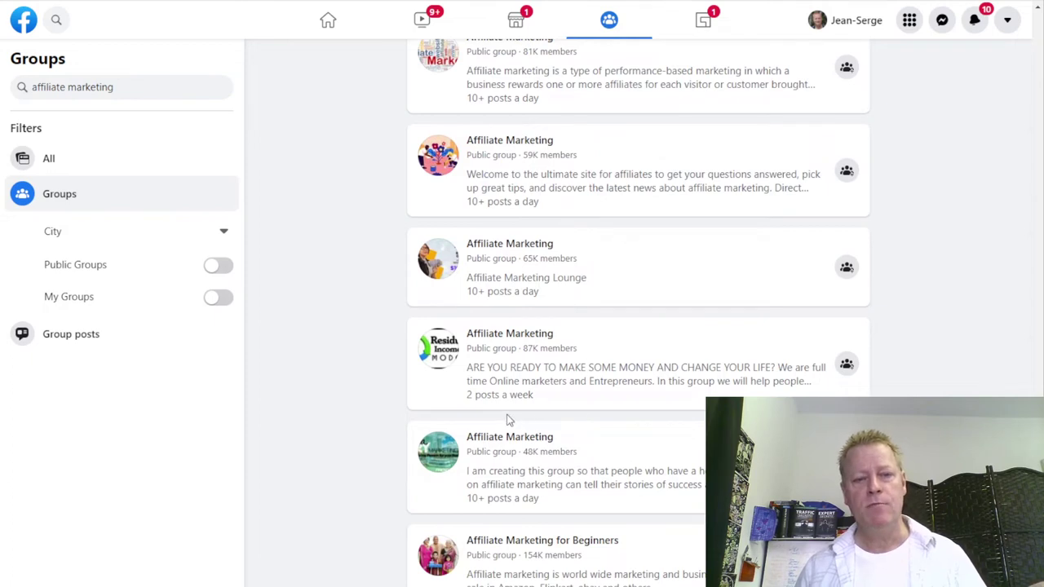
{"action": "scroll", "coordinate": [557, 364], "scroll_direction": "up", "scroll_amount": 2}
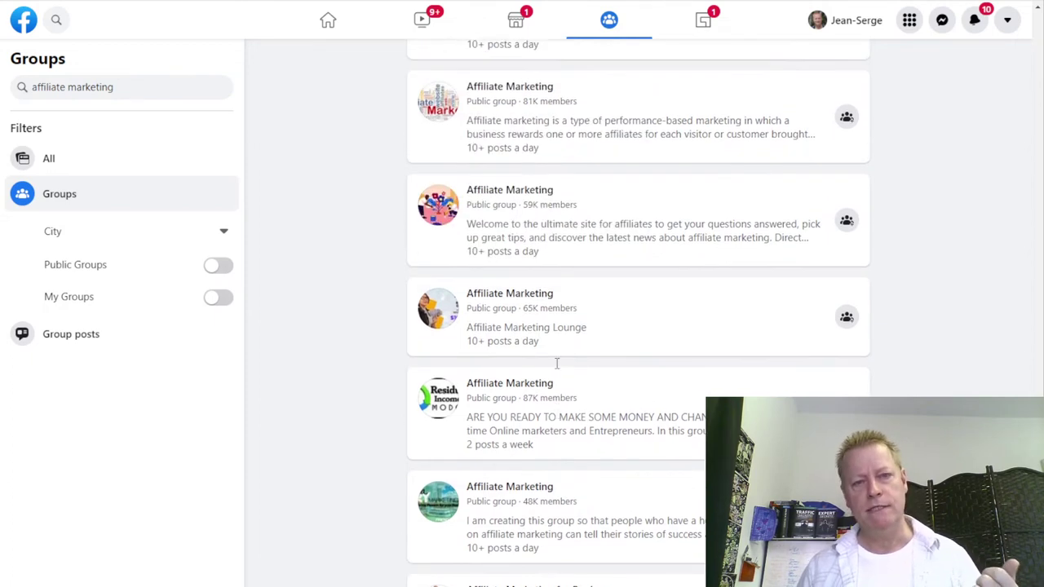
{"action": "scroll", "coordinate": [588, 208], "scroll_direction": "up", "scroll_amount": 2}
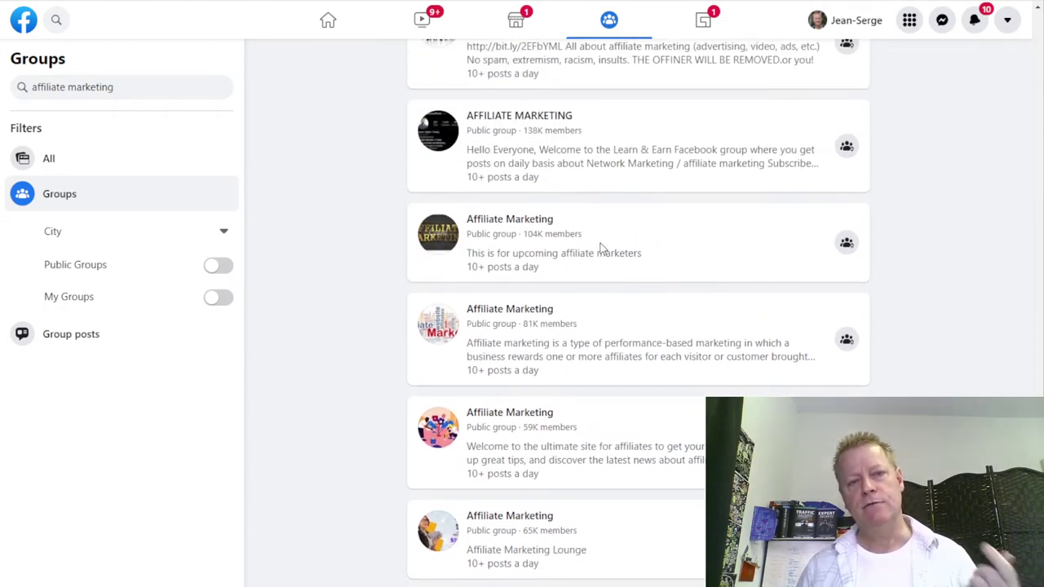
{"action": "scroll", "coordinate": [600, 248], "scroll_direction": "up", "scroll_amount": 1}
{"action": "scroll", "coordinate": [571, 237], "scroll_direction": "up", "scroll_amount": 2}
{"action": "scroll", "coordinate": [592, 277], "scroll_direction": "down", "scroll_amount": 2}
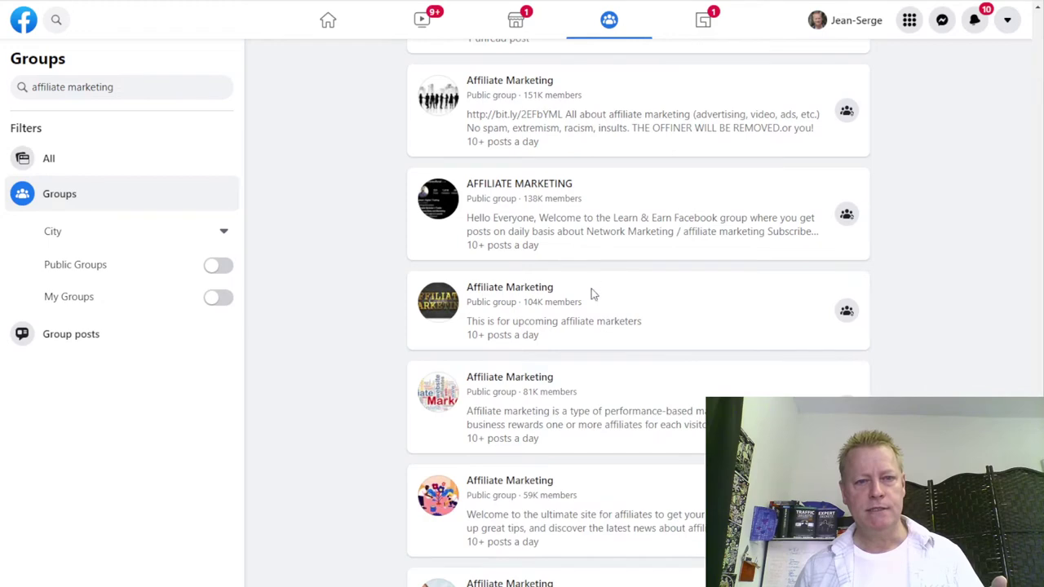
{"action": "scroll", "coordinate": [617, 314], "scroll_direction": "down", "scroll_amount": 2}
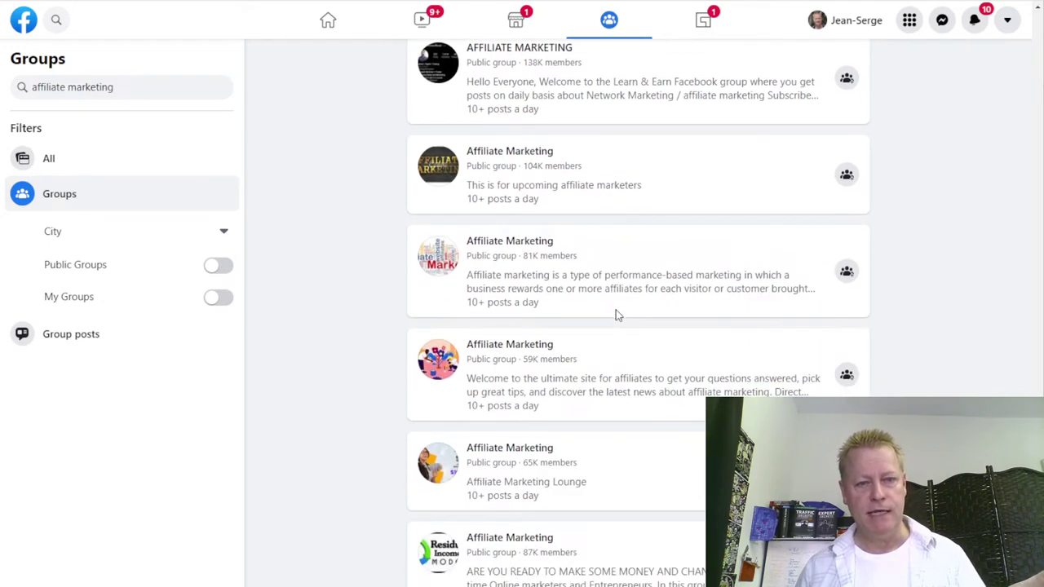
{"action": "scroll", "coordinate": [617, 315], "scroll_direction": "down", "scroll_amount": 4}
{"action": "scroll", "coordinate": [617, 310], "scroll_direction": "down", "scroll_amount": 3}
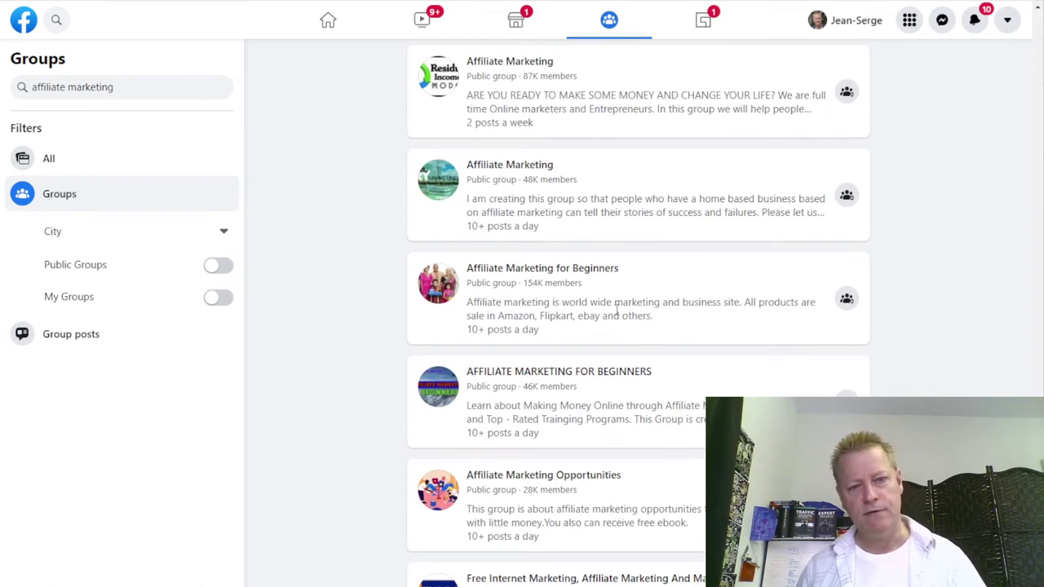
{"action": "scroll", "coordinate": [617, 310], "scroll_direction": "up", "scroll_amount": 1}
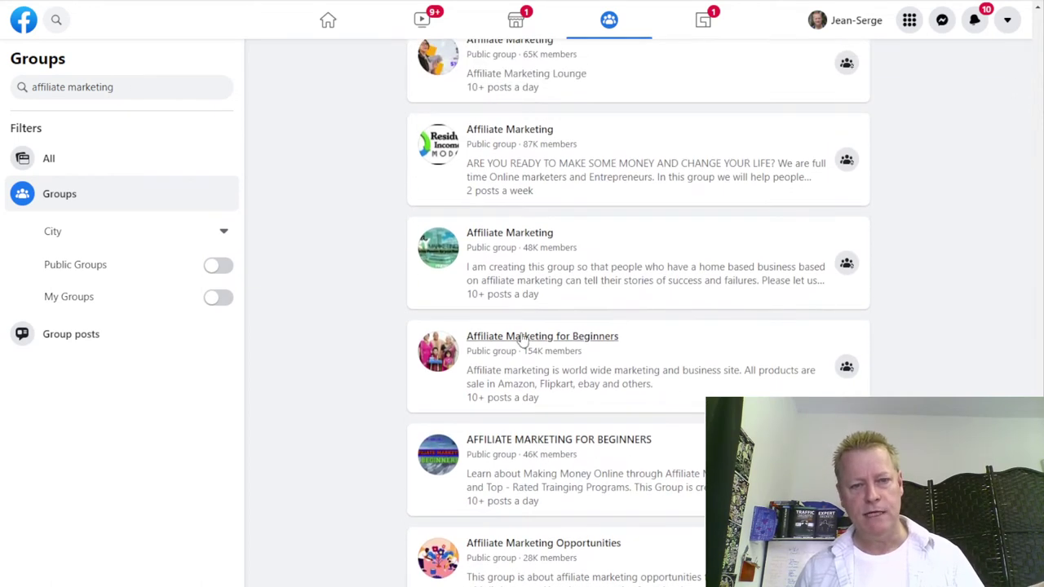
Open the 'Affiliate Marketing for Beginners' group from the search results and skim its page
{"action": "mouse_move", "coordinate": [574, 347]}
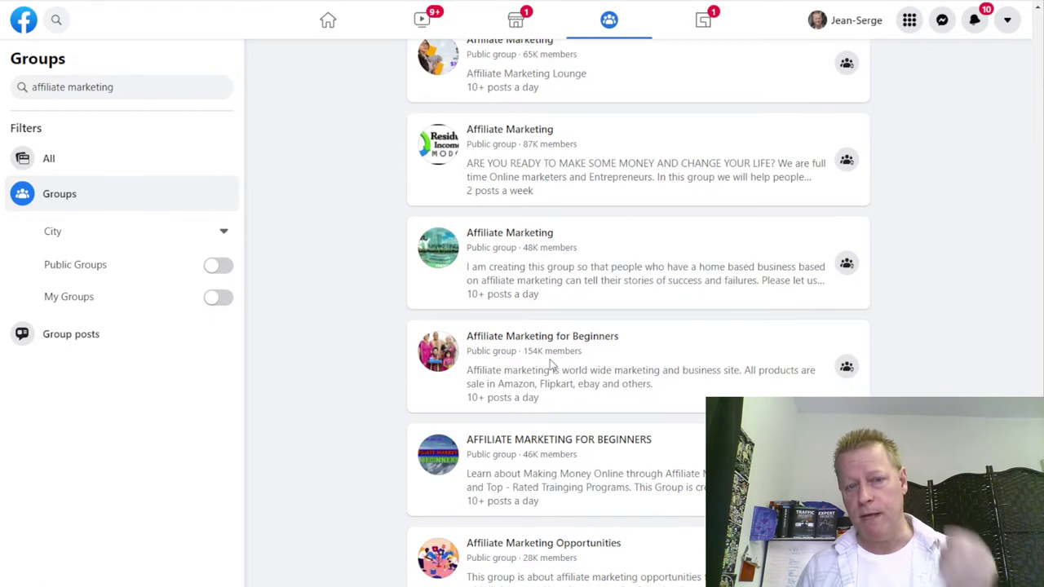
{"action": "mouse_move", "coordinate": [527, 344]}
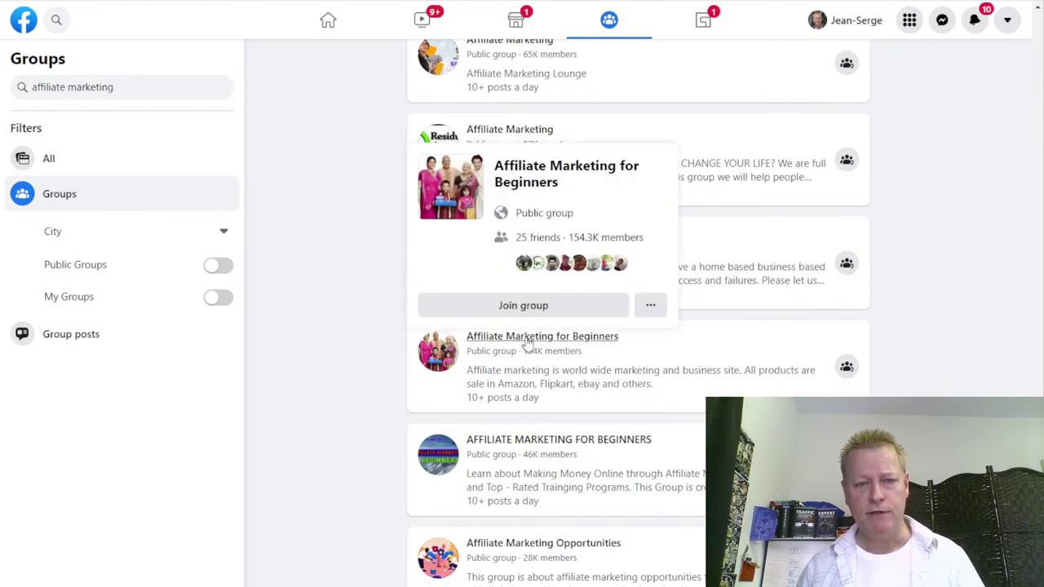
{"action": "left_click", "coordinate": [615, 350]}
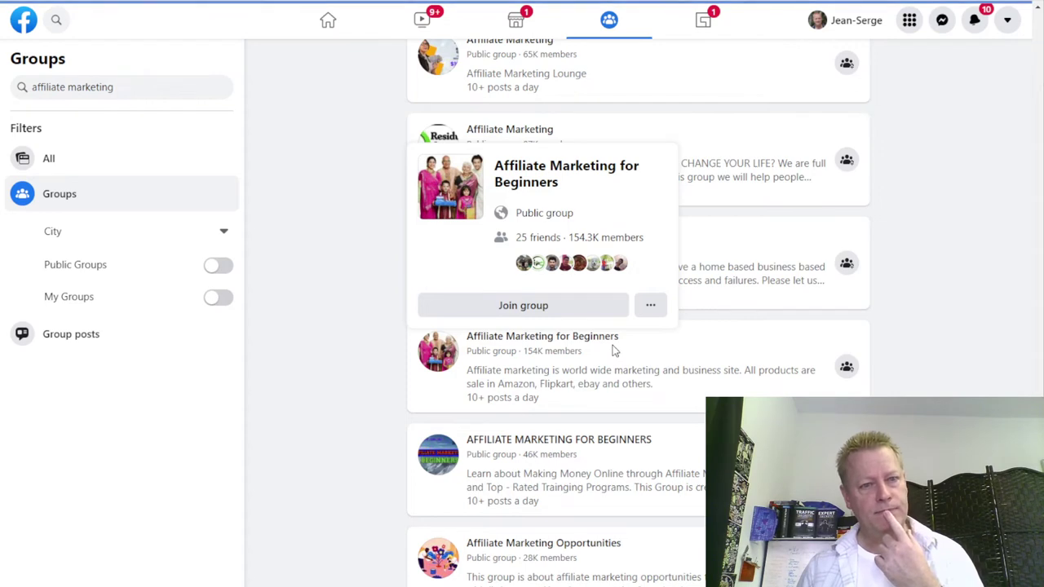
{"action": "scroll", "coordinate": [512, 406], "scroll_direction": "down", "scroll_amount": 1}
{"action": "scroll", "coordinate": [512, 408], "scroll_direction": "down", "scroll_amount": 2}
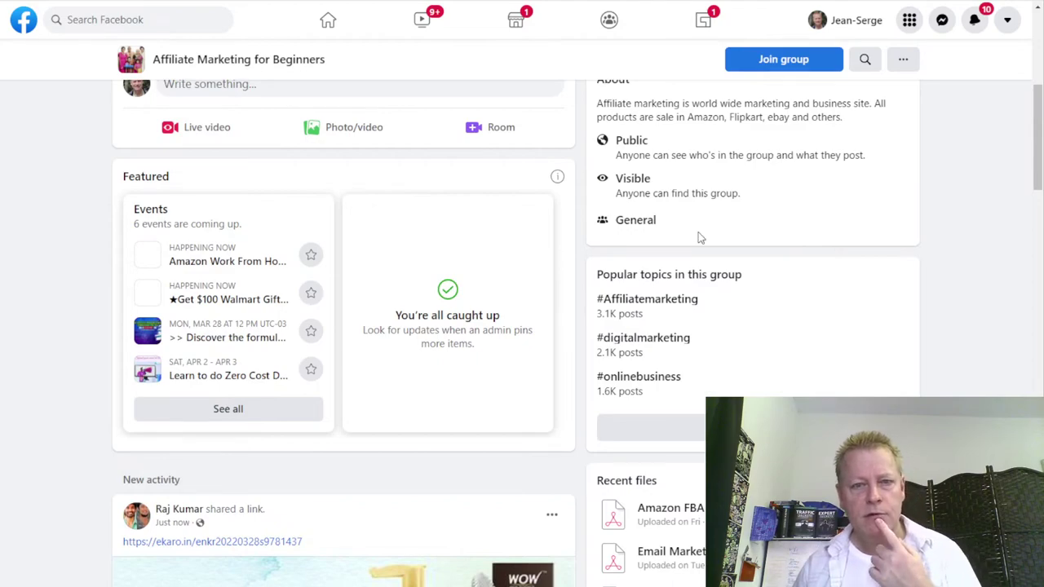
{"action": "scroll", "coordinate": [617, 249], "scroll_direction": "up", "scroll_amount": 3}
Scroll through the Affiliate Marketing for Beginners feed, then return to the group search results
{"action": "scroll", "coordinate": [326, 301], "scroll_direction": "down", "scroll_amount": 4}
{"action": "scroll", "coordinate": [326, 301], "scroll_direction": "down", "scroll_amount": 8}
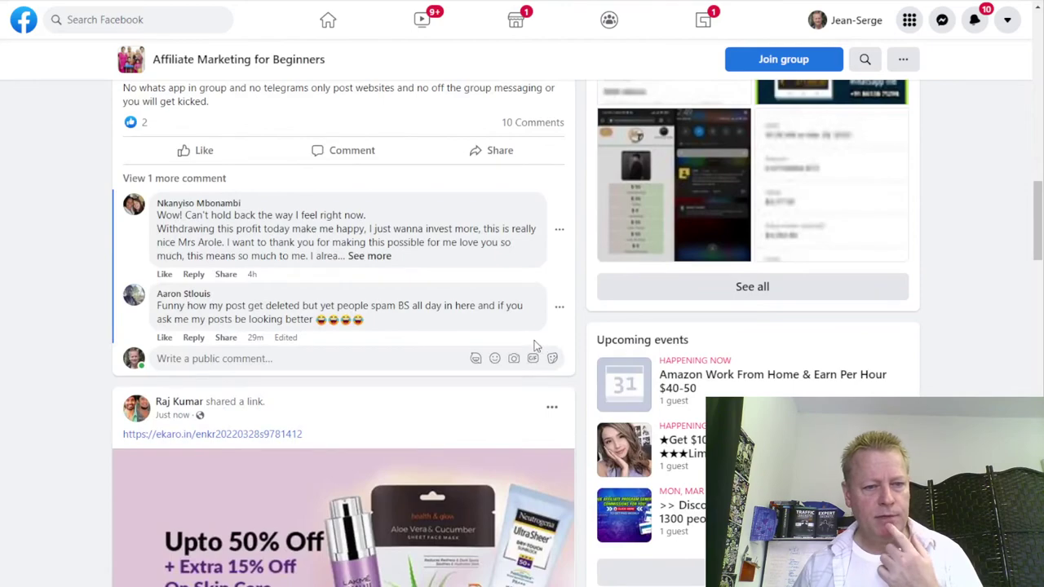
{"action": "scroll", "coordinate": [535, 345], "scroll_direction": "down", "scroll_amount": 10}
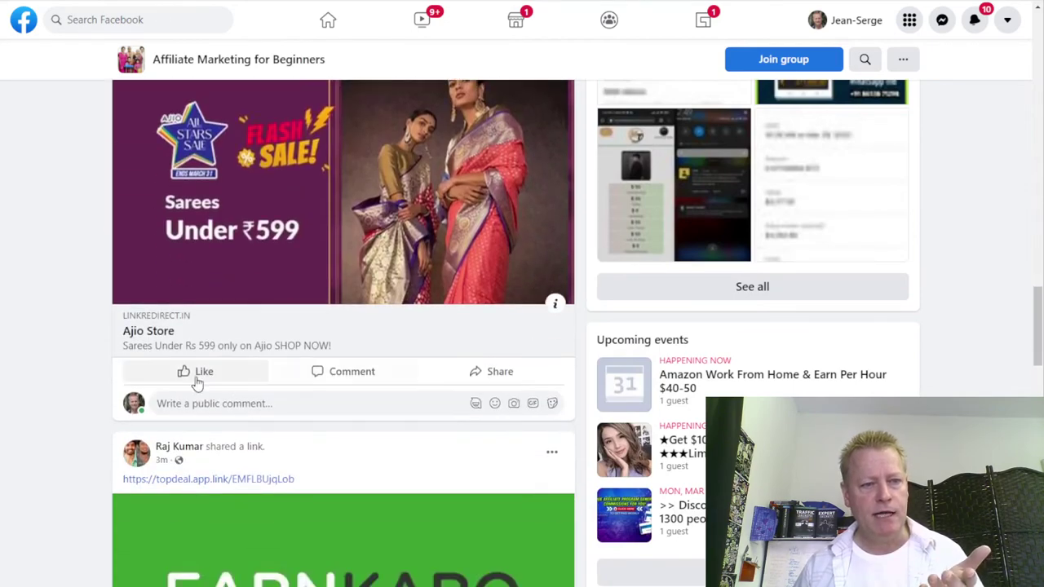
{"action": "scroll", "coordinate": [367, 419], "scroll_direction": "down", "scroll_amount": 3}
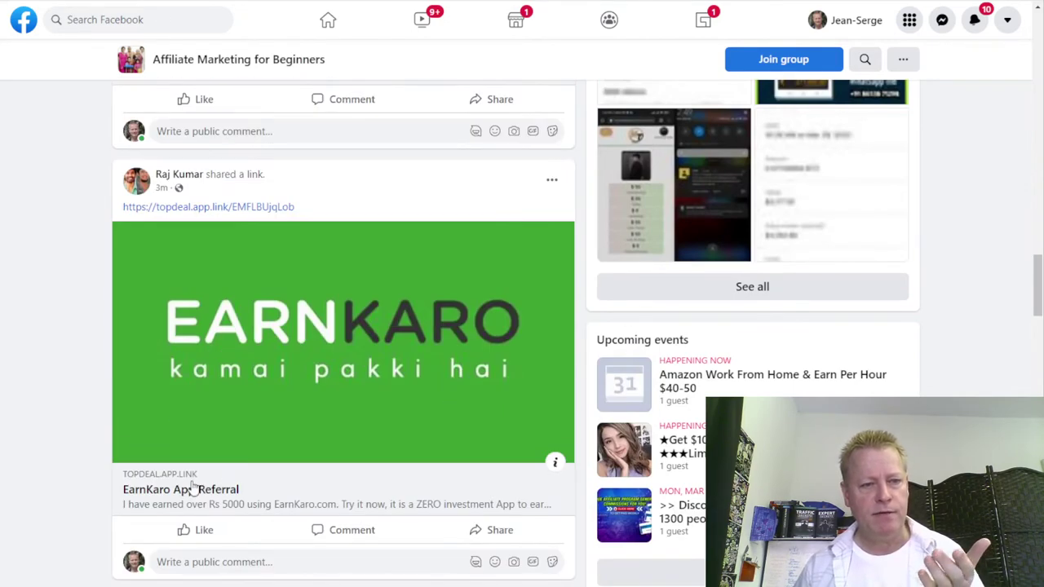
{"action": "scroll", "coordinate": [367, 453], "scroll_direction": "down", "scroll_amount": 3}
{"action": "scroll", "coordinate": [372, 448], "scroll_direction": "down", "scroll_amount": 3}
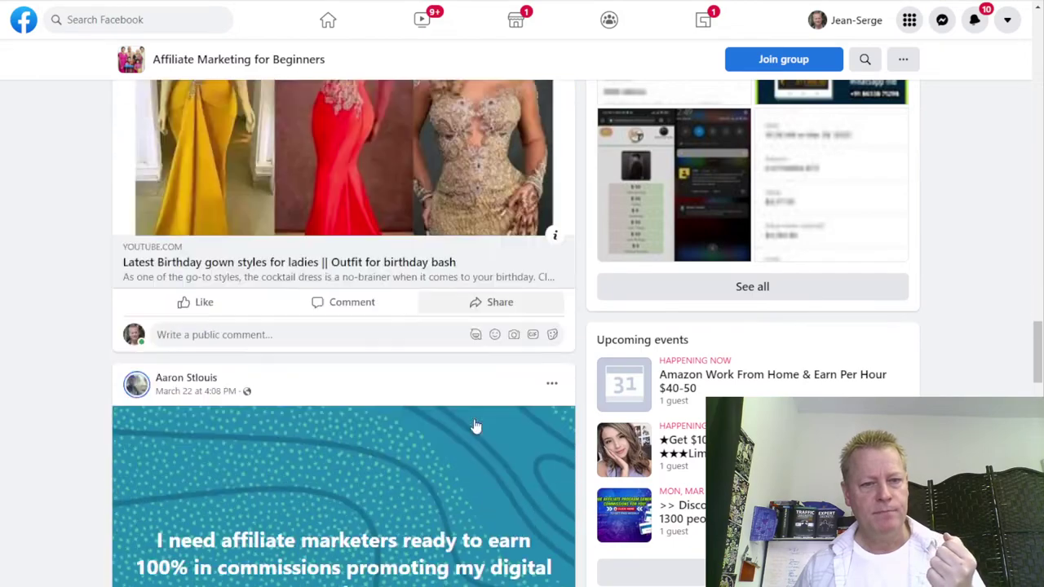
{"action": "scroll", "coordinate": [475, 427], "scroll_direction": "down", "scroll_amount": 5}
{"action": "scroll", "coordinate": [475, 424], "scroll_direction": "up", "scroll_amount": 7}
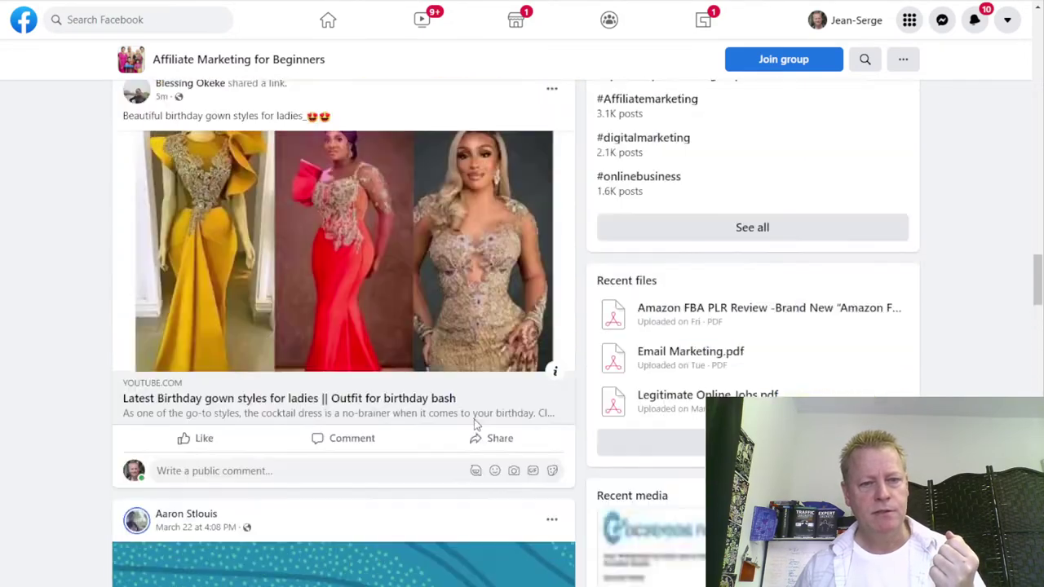
{"action": "scroll", "coordinate": [476, 424], "scroll_direction": "up", "scroll_amount": 15}
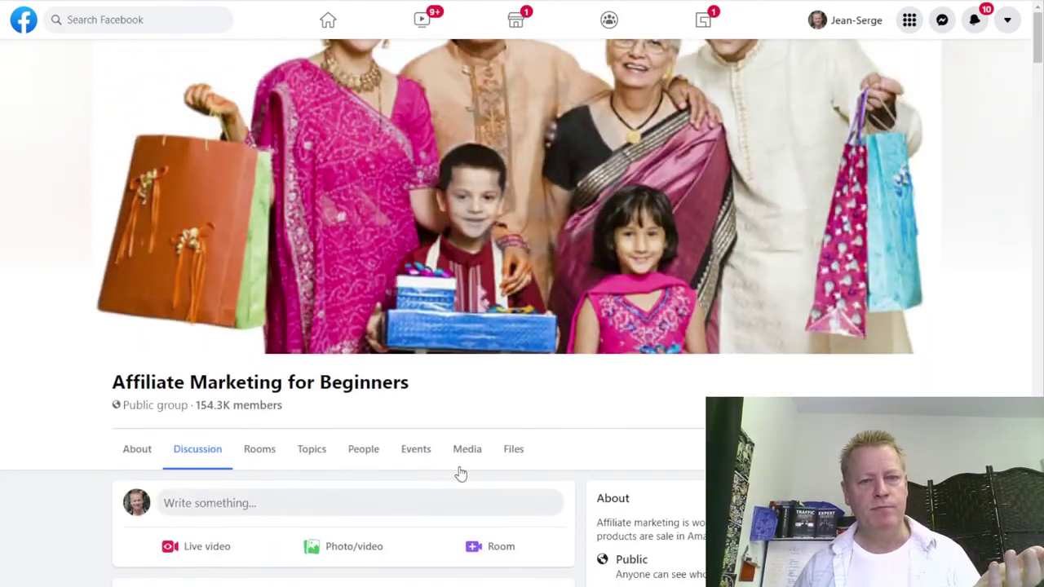
{"action": "scroll", "coordinate": [466, 466], "scroll_direction": "down", "scroll_amount": 3}
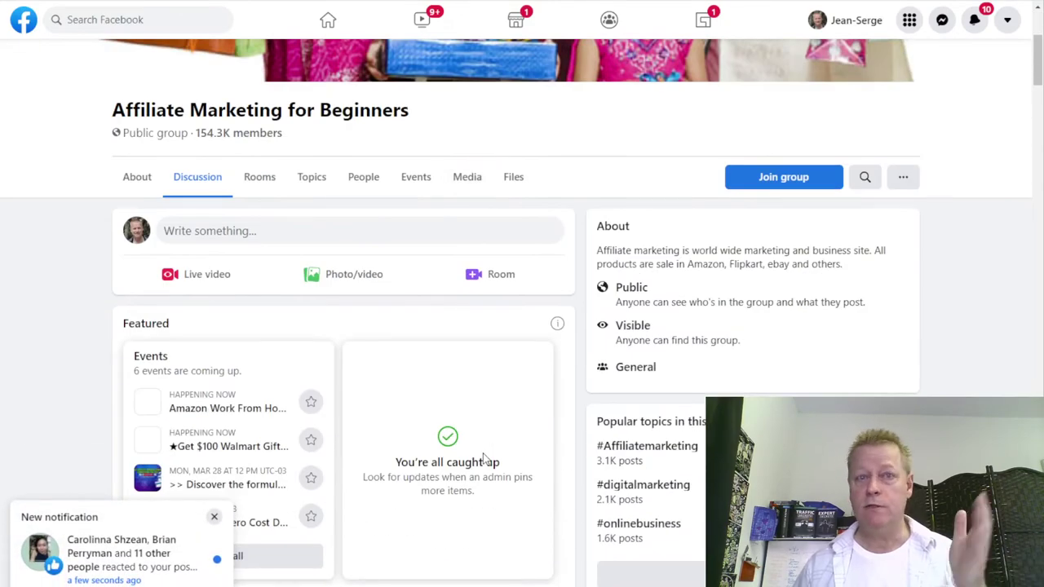
{"action": "scroll", "coordinate": [477, 457], "scroll_direction": "down", "scroll_amount": 3}
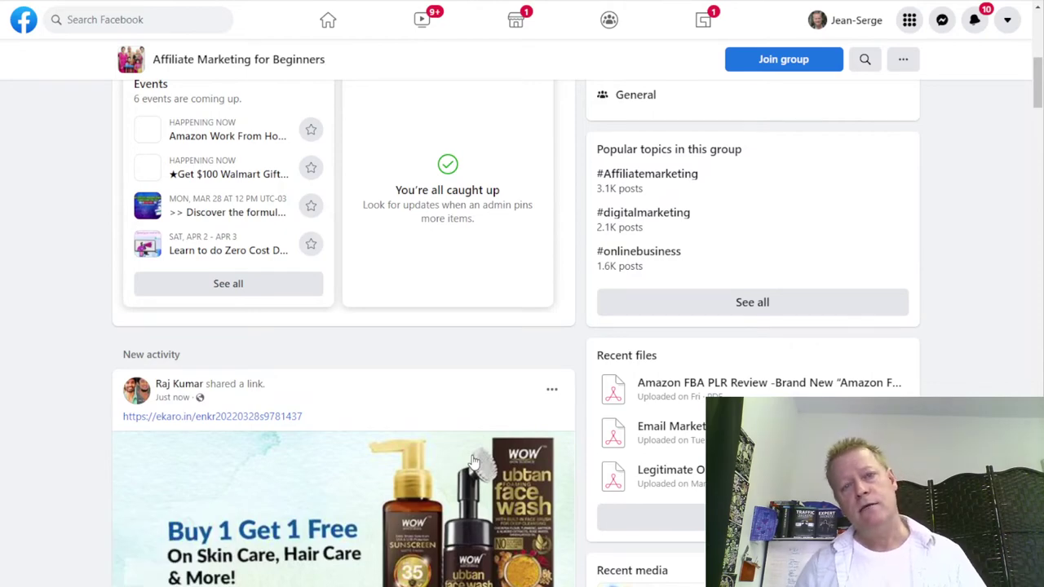
{"action": "scroll", "coordinate": [473, 461], "scroll_direction": "down", "scroll_amount": 10}
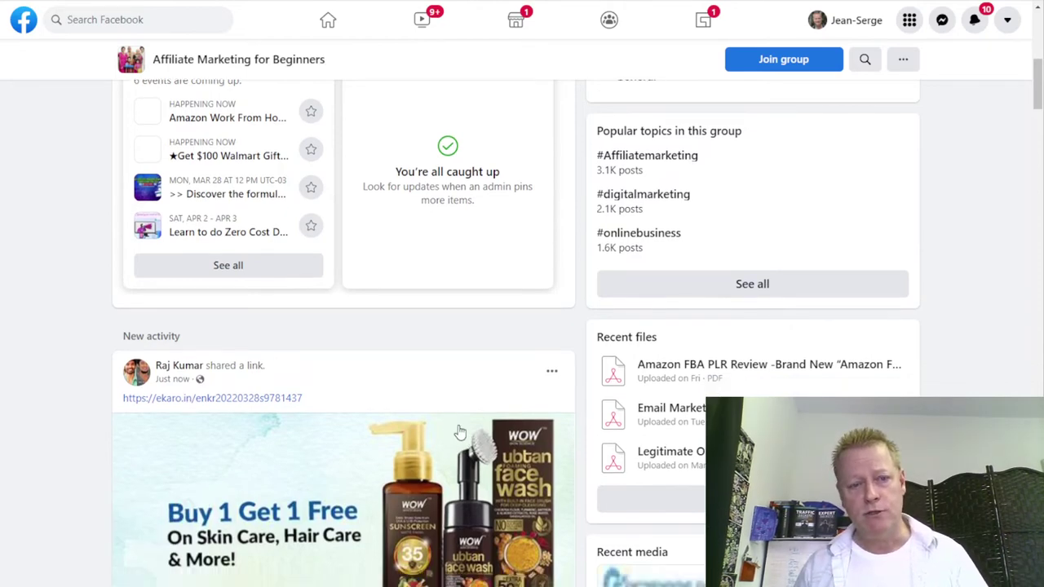
{"action": "scroll", "coordinate": [502, 404], "scroll_direction": "down", "scroll_amount": 15}
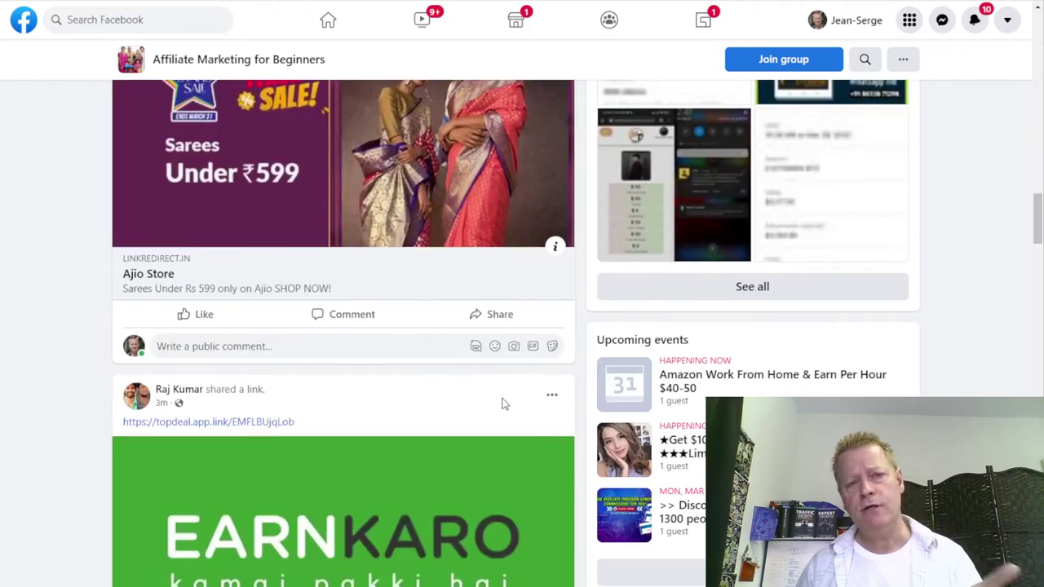
{"action": "scroll", "coordinate": [510, 403], "scroll_direction": "down", "scroll_amount": 7}
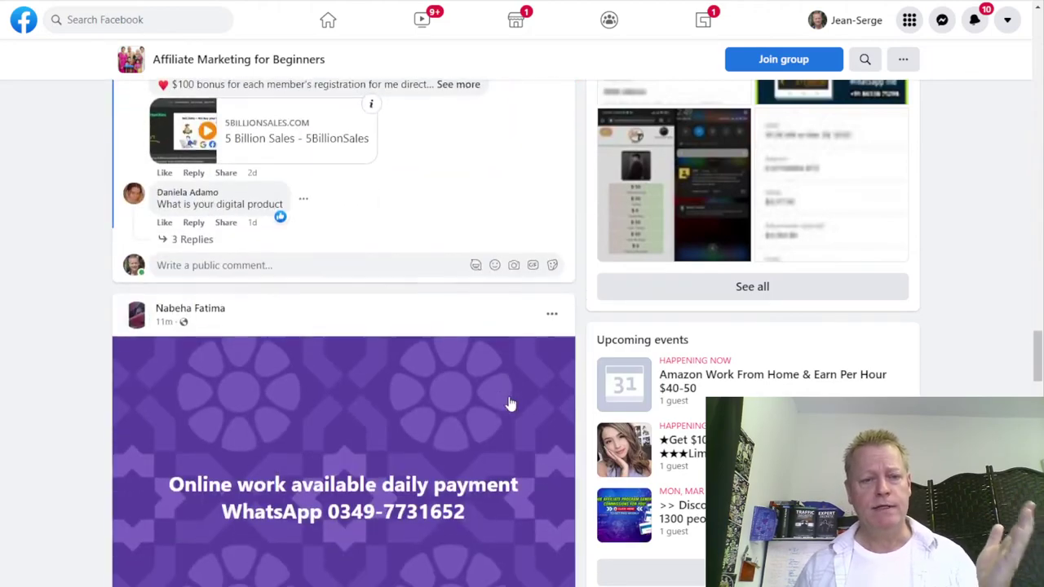
{"action": "scroll", "coordinate": [512, 400], "scroll_direction": "up", "scroll_amount": 6}
{"action": "scroll", "coordinate": [512, 400], "scroll_direction": "up", "scroll_amount": 20}
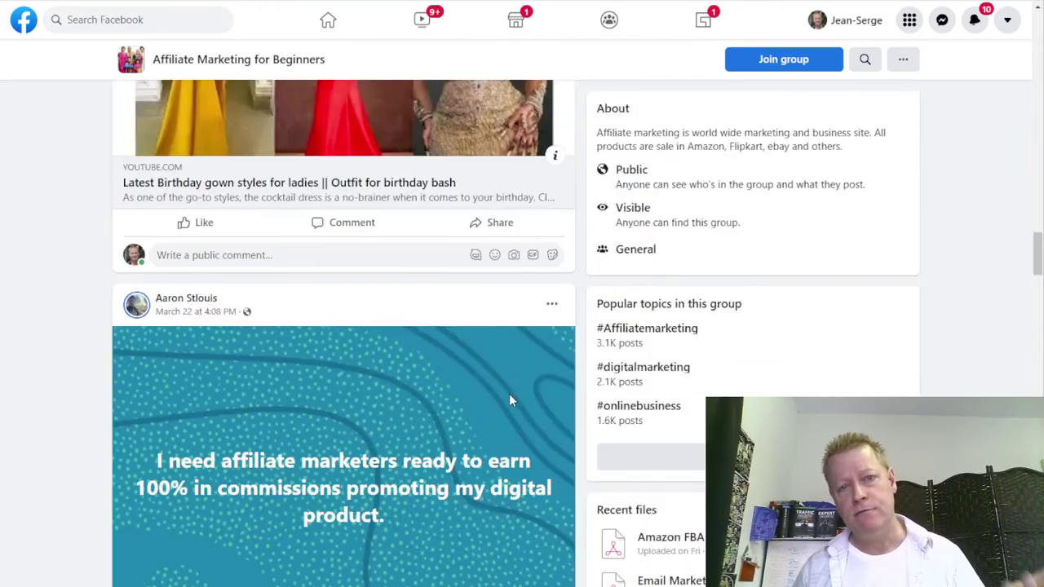
{"action": "scroll", "coordinate": [512, 401], "scroll_direction": "up", "scroll_amount": 8}
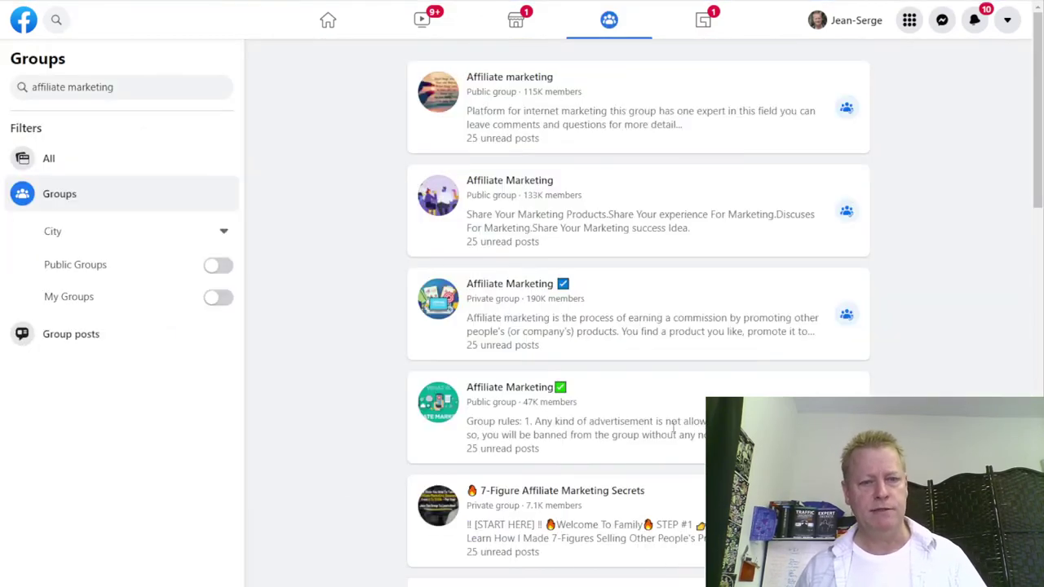
{"action": "scroll", "coordinate": [738, 477], "scroll_direction": "down", "scroll_amount": 2}
{"action": "scroll", "coordinate": [730, 350], "scroll_direction": "down", "scroll_amount": 5}
{"action": "scroll", "coordinate": [734, 343], "scroll_direction": "down", "scroll_amount": 20}
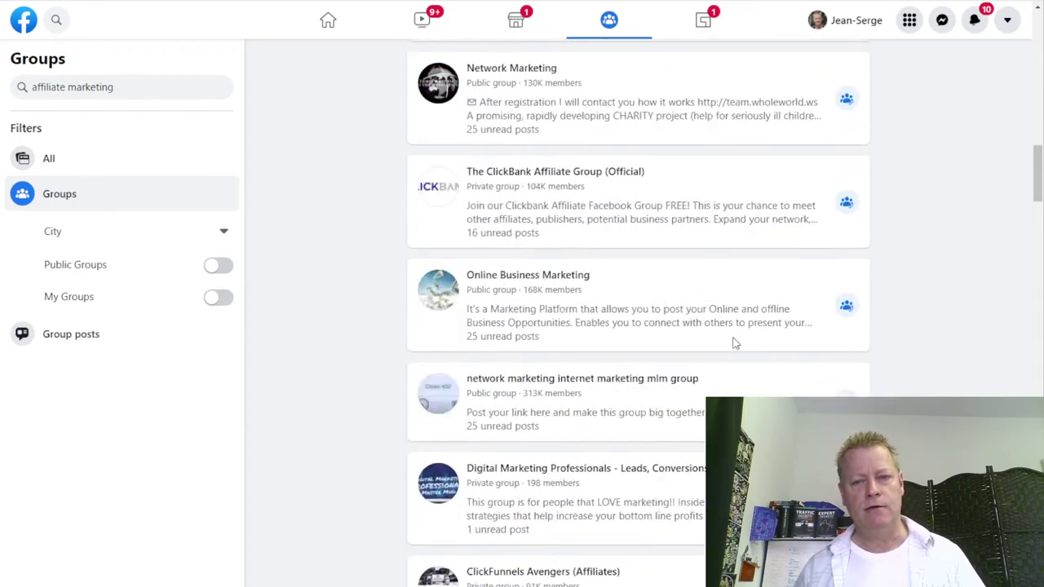
{"action": "scroll", "coordinate": [738, 334], "scroll_direction": "down", "scroll_amount": 10}
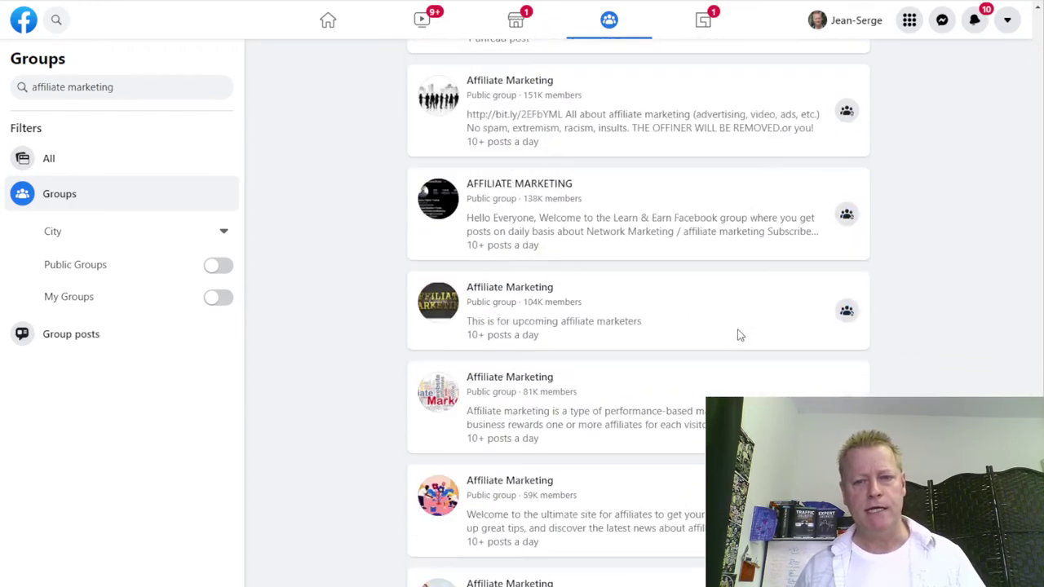
{"action": "scroll", "coordinate": [737, 335], "scroll_direction": "up", "scroll_amount": 4}
{"action": "scroll", "coordinate": [738, 334], "scroll_direction": "down", "scroll_amount": 3}
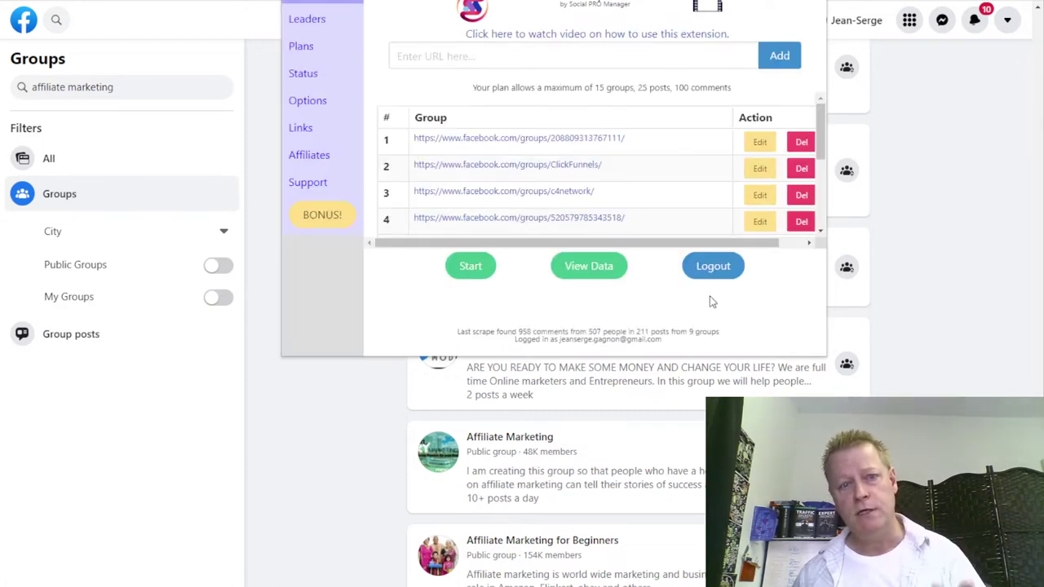
Open the Active Group Users Options page showing Slow scraping speed and 02:00 daily schedule
{"action": "scroll", "coordinate": [630, 159], "scroll_direction": "down", "scroll_amount": 3}
{"action": "left_click", "coordinate": [414, 47]}
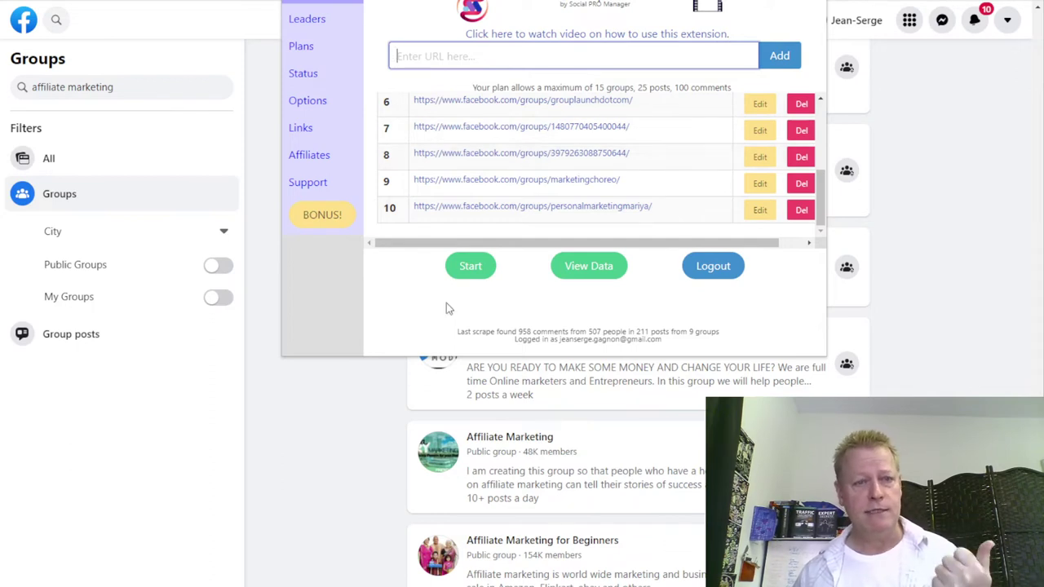
{"action": "left_click", "coordinate": [327, 100]}
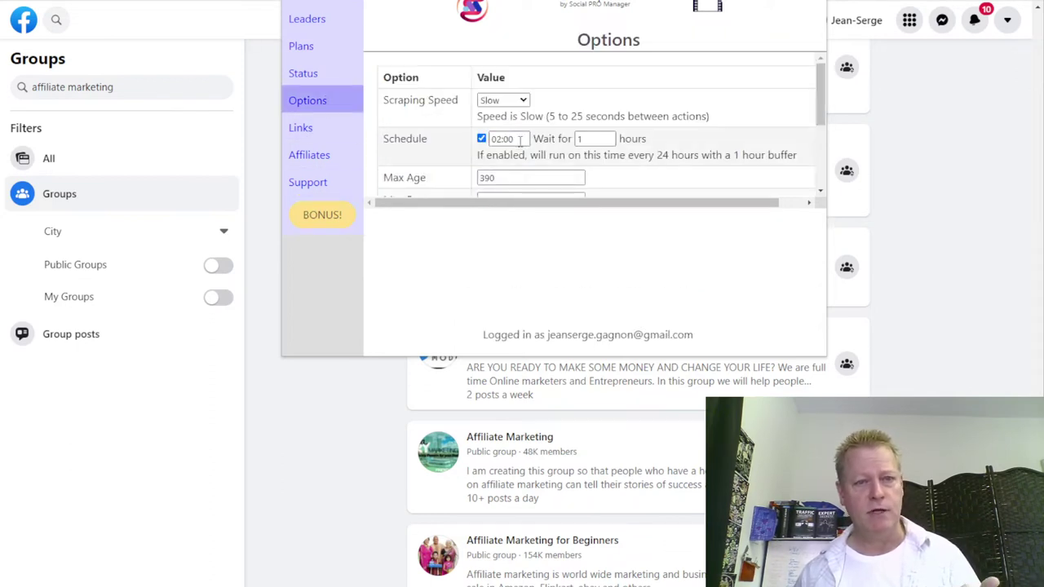
Select the 02:00 schedule time and close the settings to return to the group list
{"action": "left_click_drag", "start_coordinate": [527, 139], "coordinate": [430, 155]}
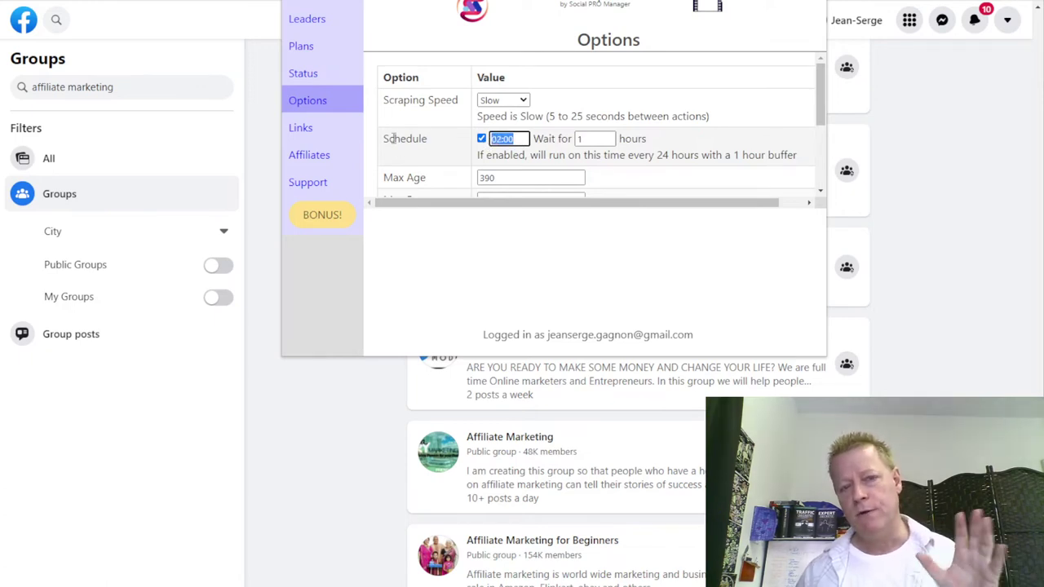
{"action": "left_click", "coordinate": [891, 252]}
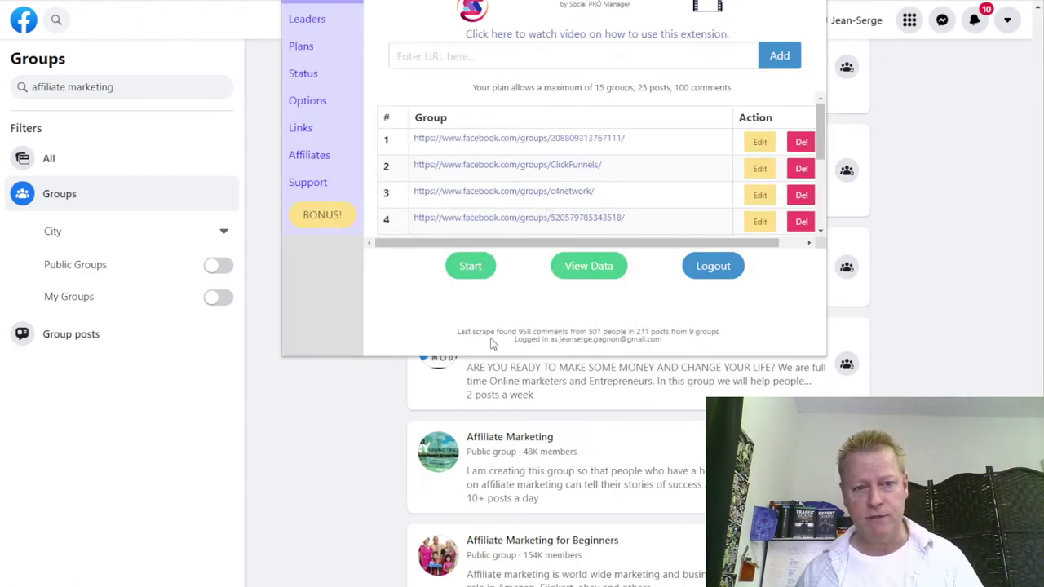
Highlight the last-scrape summary and post count, then open the collected data via View Data
{"action": "left_click_drag", "start_coordinate": [460, 328], "coordinate": [724, 343]}
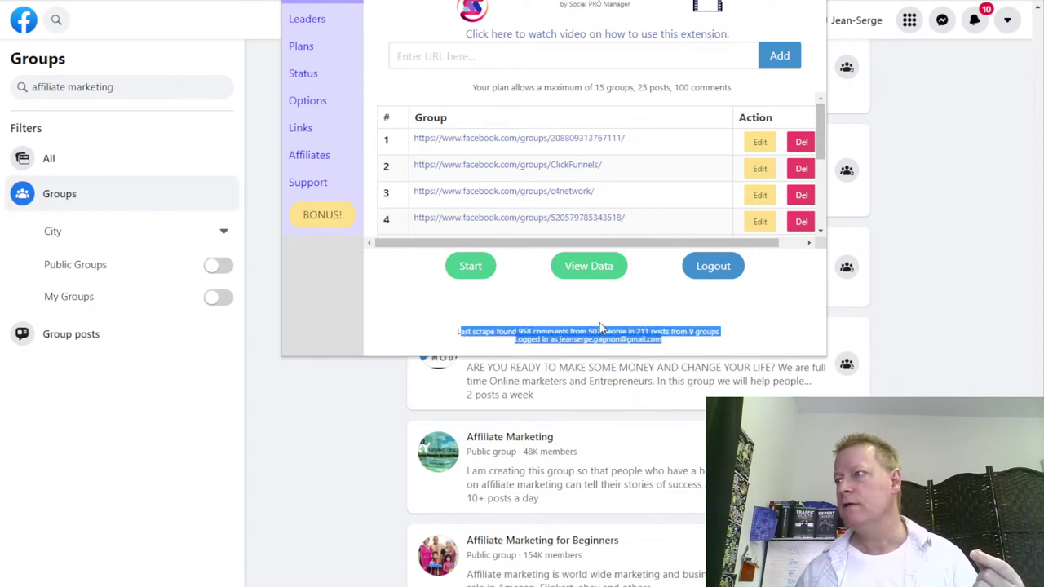
{"action": "left_click", "coordinate": [527, 339]}
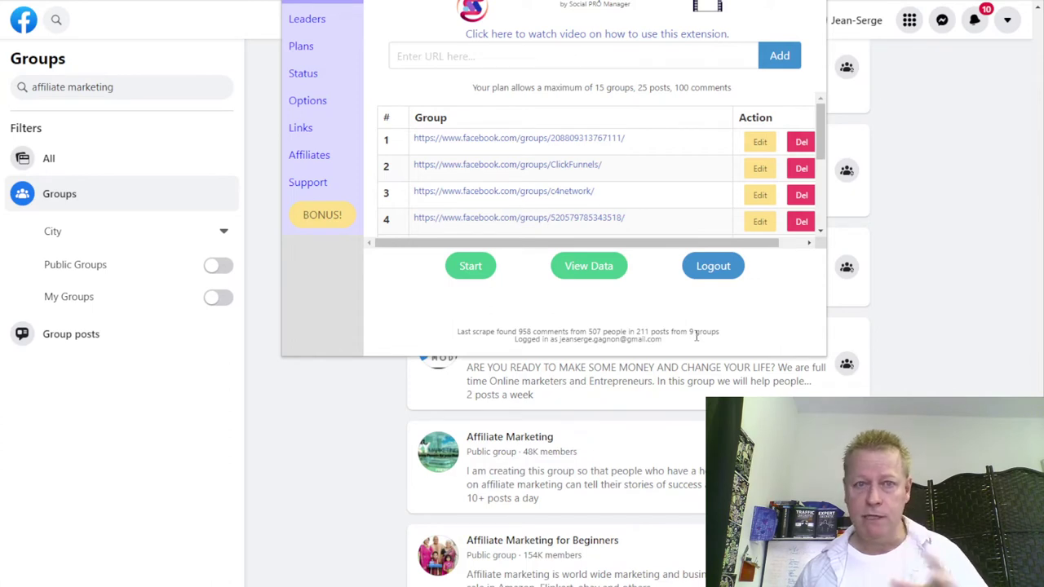
{"action": "scroll", "coordinate": [632, 192], "scroll_direction": "down", "scroll_amount": 3}
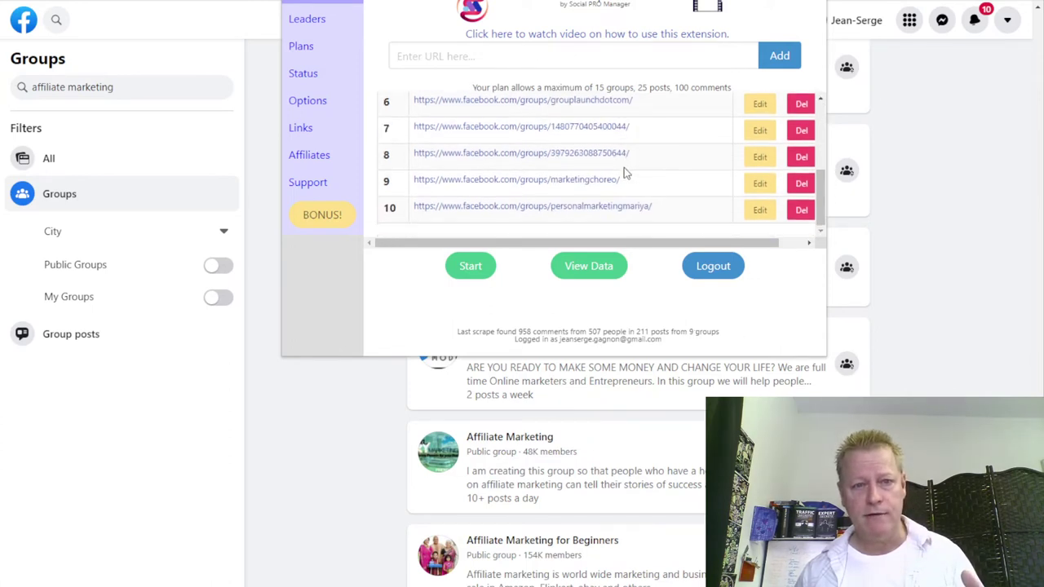
{"action": "scroll", "coordinate": [660, 175], "scroll_direction": "up", "scroll_amount": 3}
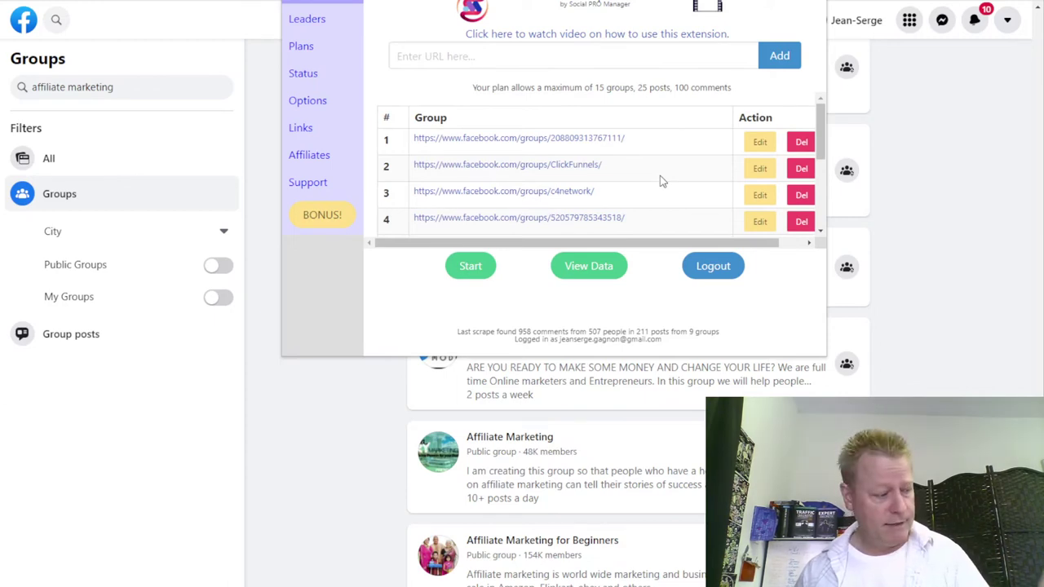
{"action": "scroll", "coordinate": [659, 176], "scroll_direction": "down", "scroll_amount": 3}
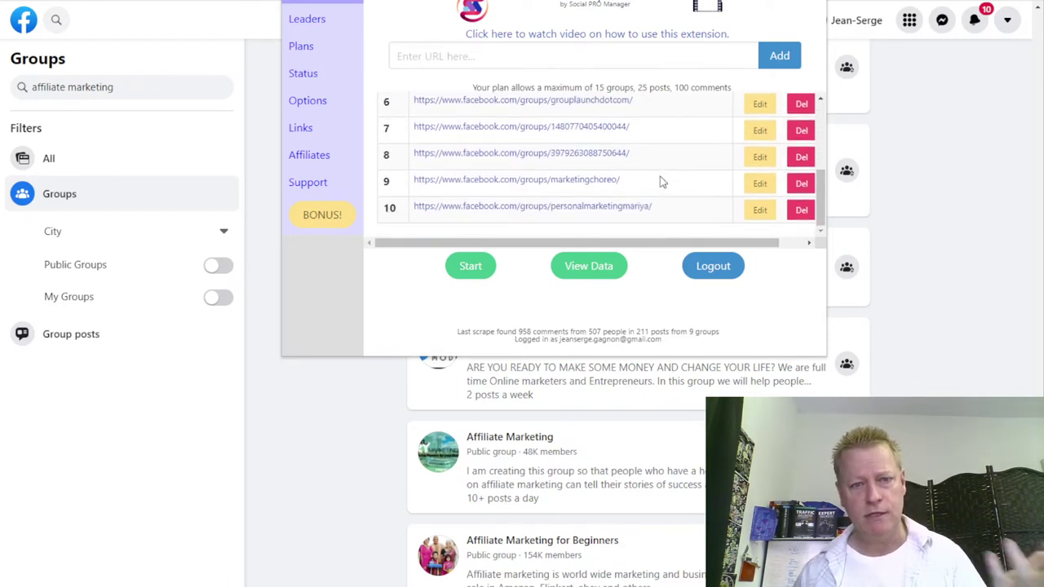
{"action": "scroll", "coordinate": [660, 181], "scroll_direction": "up", "scroll_amount": 3}
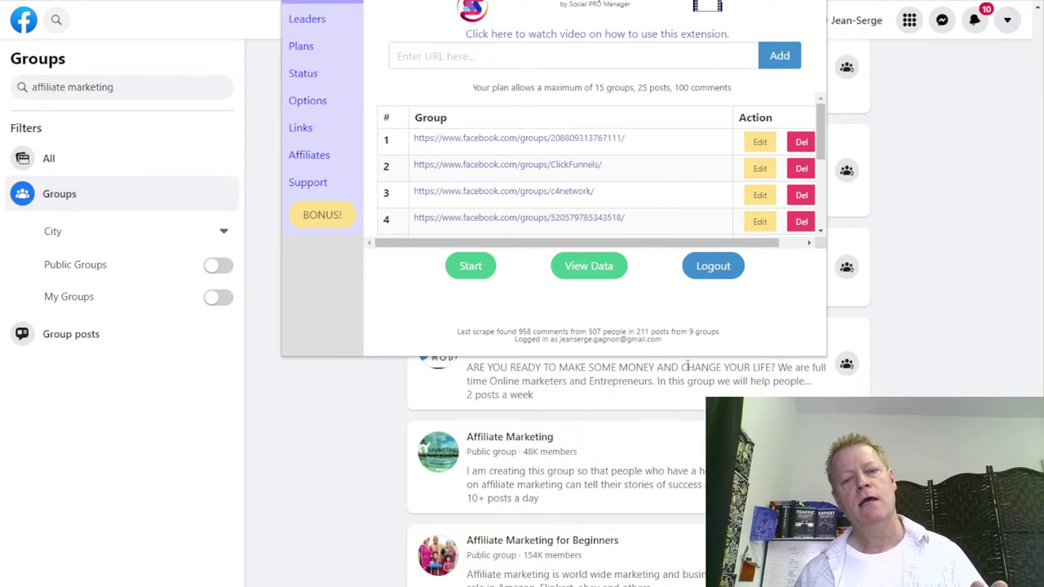
{"action": "left_click_drag", "start_coordinate": [636, 331], "coordinate": [663, 329]}
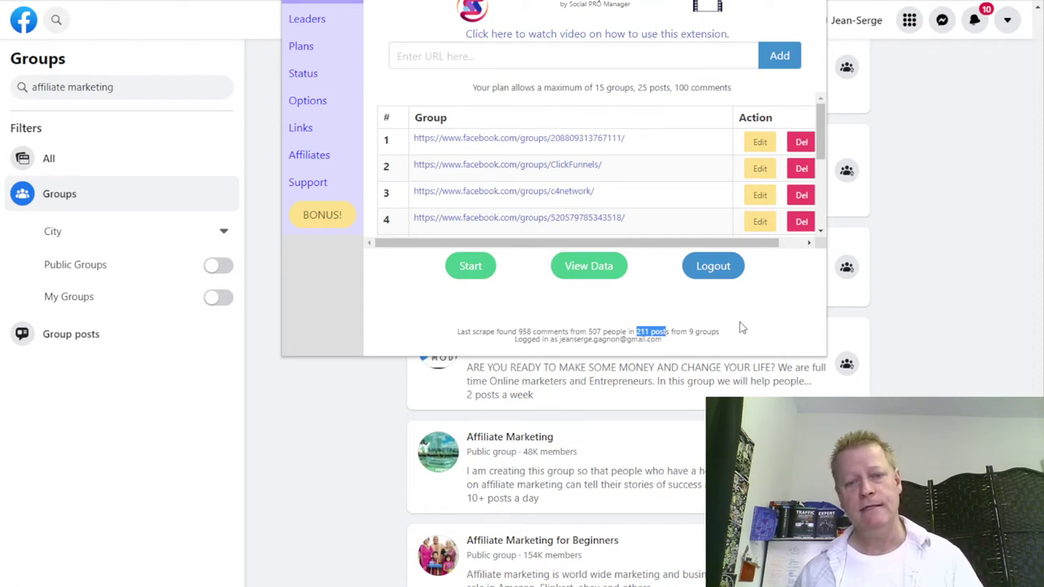
{"action": "left_click", "coordinate": [594, 269]}
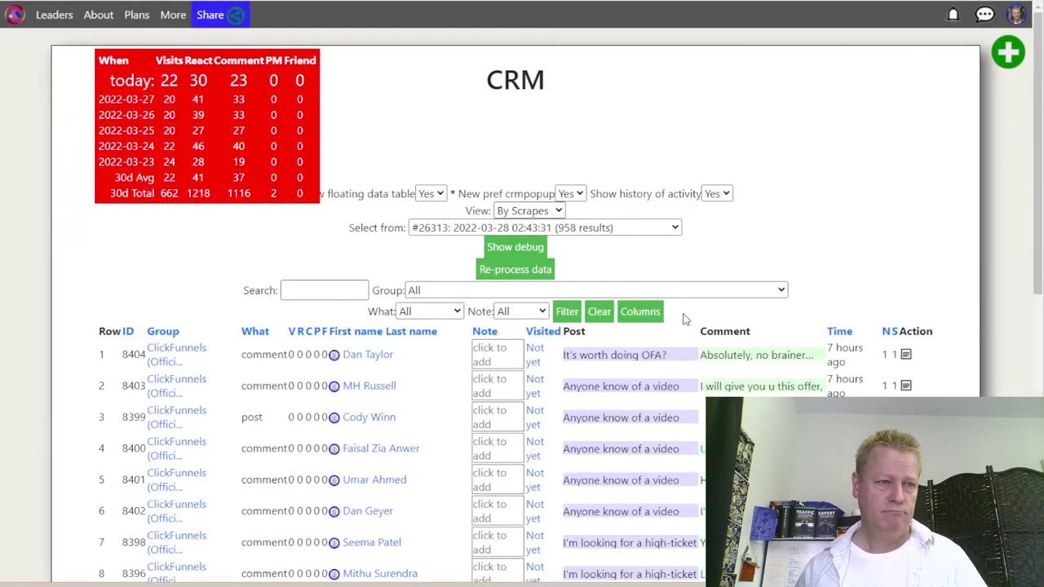
Scroll to the bottom of the CRM list and load the next batch of records
{"action": "scroll", "coordinate": [685, 319], "scroll_direction": "down", "scroll_amount": 2}
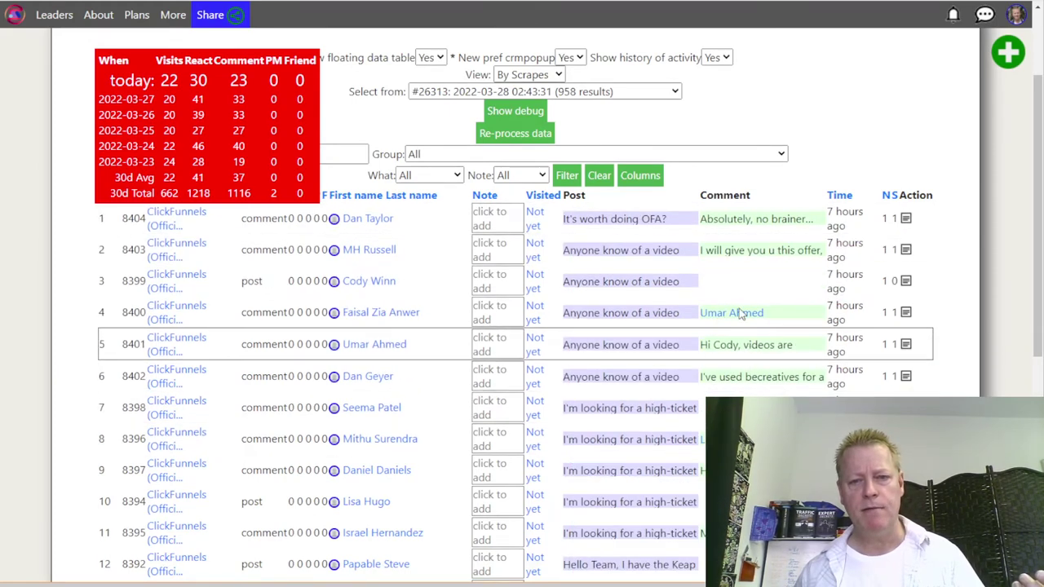
{"action": "scroll", "coordinate": [615, 347], "scroll_direction": "down", "scroll_amount": 1}
{"action": "scroll", "coordinate": [615, 346], "scroll_direction": "down", "scroll_amount": 3}
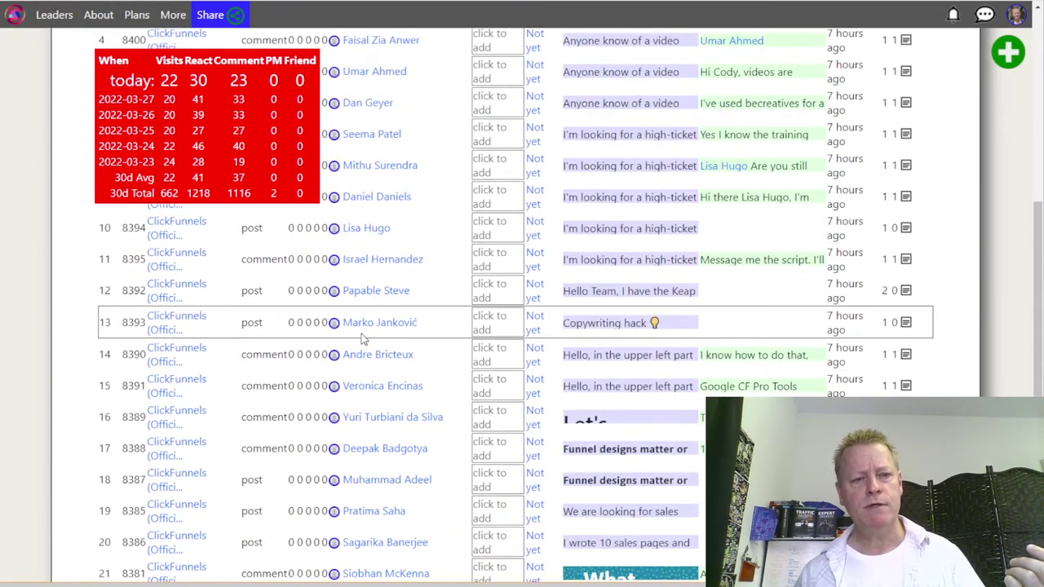
{"action": "scroll", "coordinate": [632, 464], "scroll_direction": "down", "scroll_amount": 3}
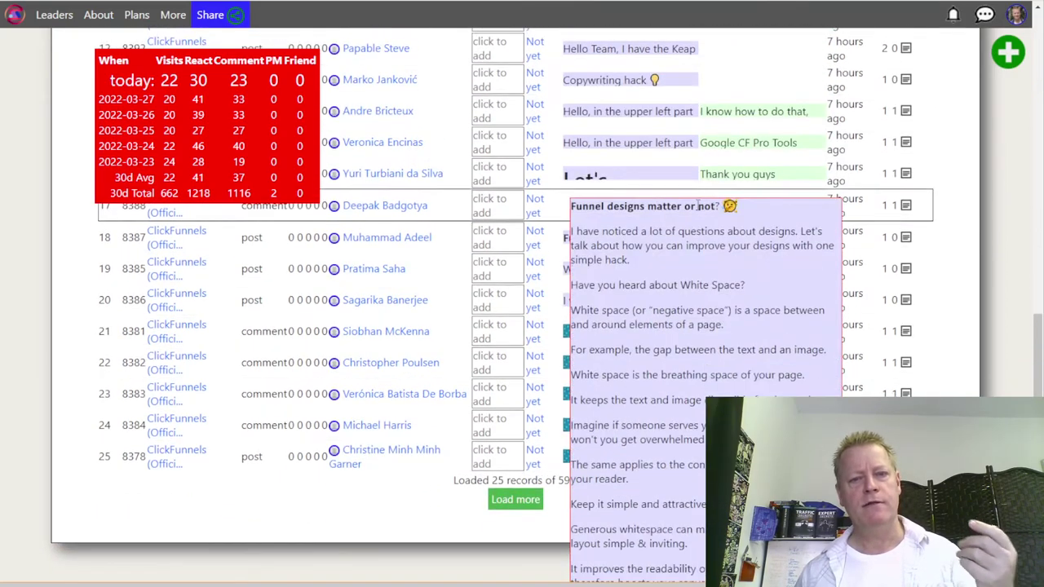
{"action": "left_click", "coordinate": [510, 500]}
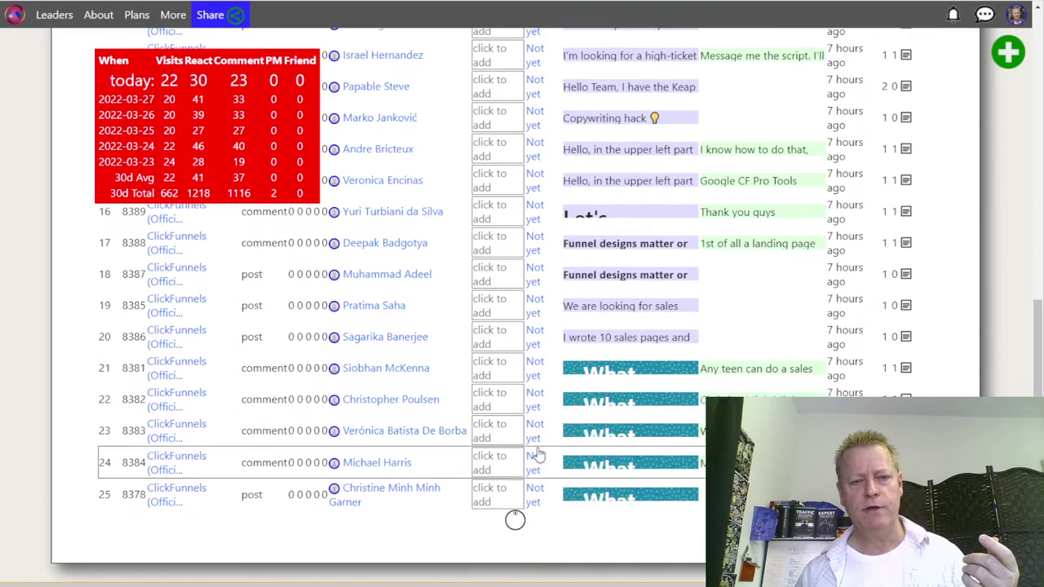
Load another batch of records and review the extended table running past row 70
{"action": "scroll", "coordinate": [546, 448], "scroll_direction": "down", "scroll_amount": 9}
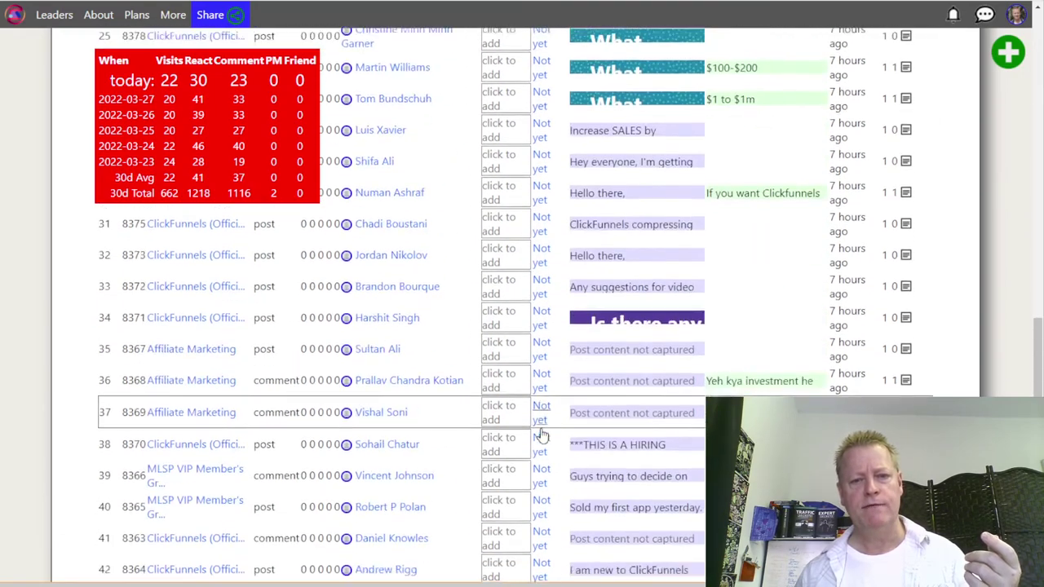
{"action": "left_click", "coordinate": [515, 550]}
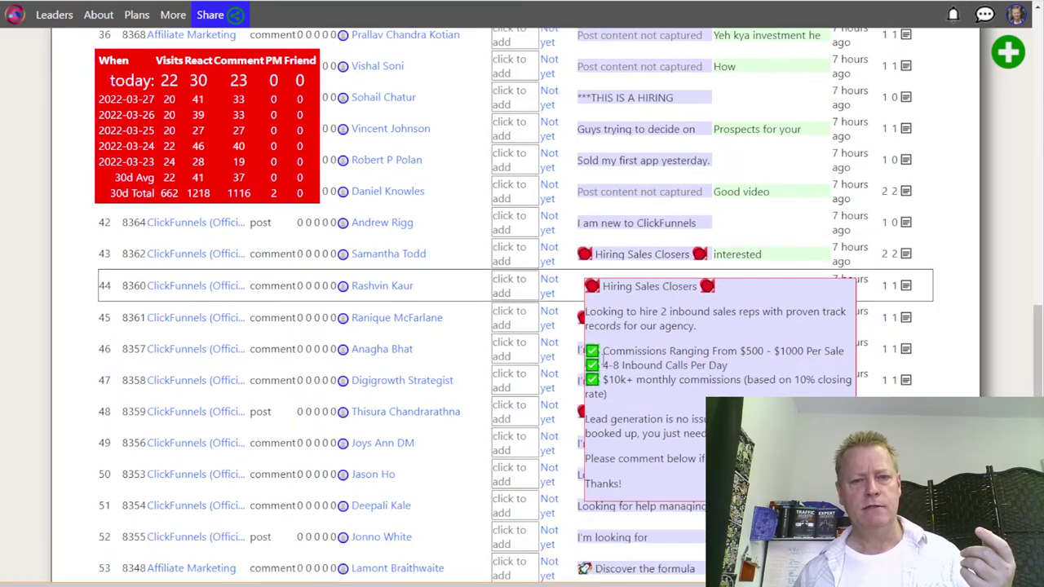
{"action": "scroll", "coordinate": [731, 363], "scroll_direction": "down", "scroll_amount": 2}
{"action": "scroll", "coordinate": [732, 363], "scroll_direction": "down", "scroll_amount": 7}
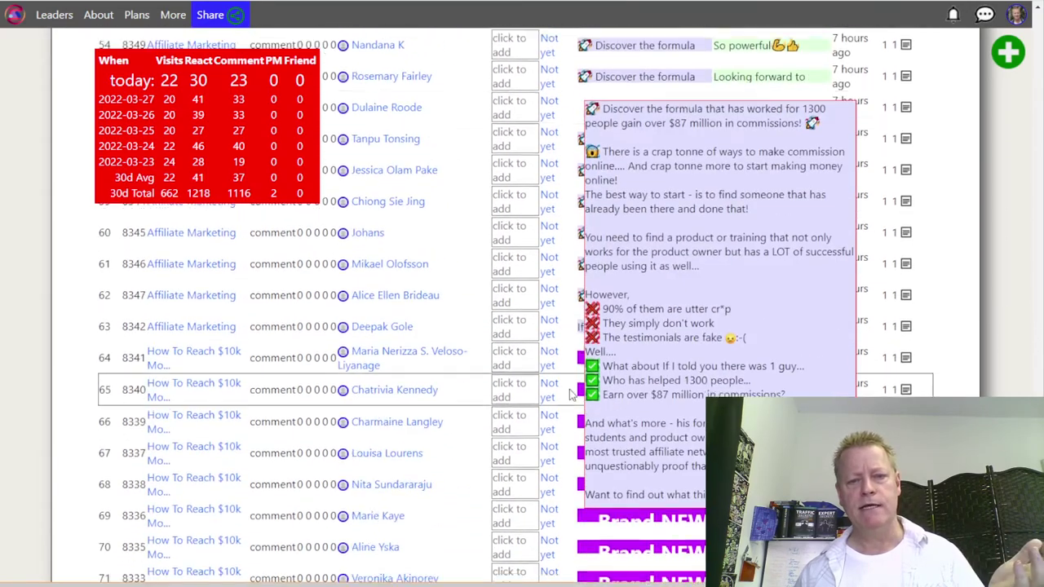
{"action": "scroll", "coordinate": [659, 181], "scroll_direction": "up", "scroll_amount": 12}
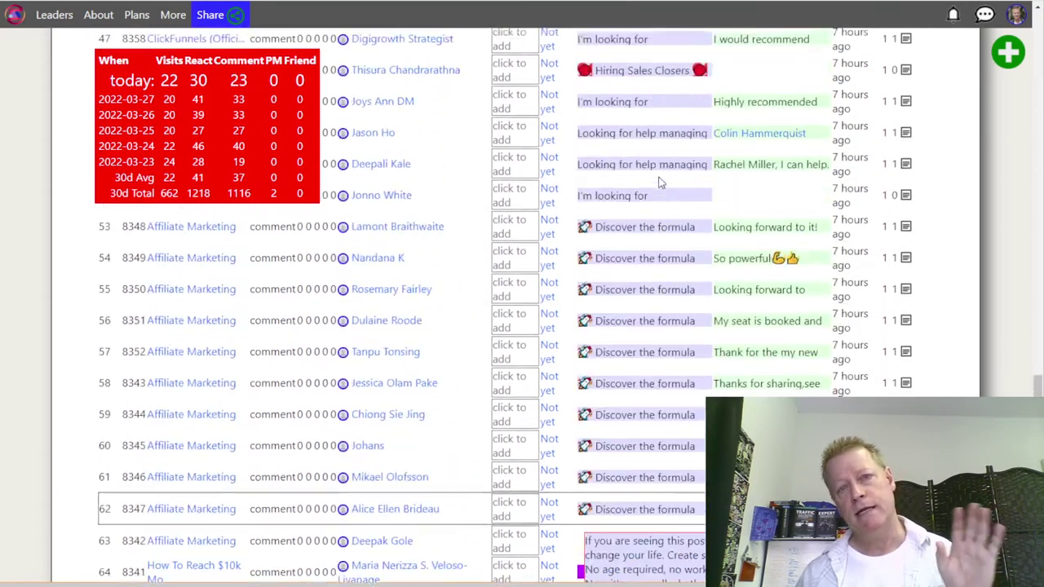
{"action": "scroll", "coordinate": [659, 181], "scroll_direction": "up", "scroll_amount": 9}
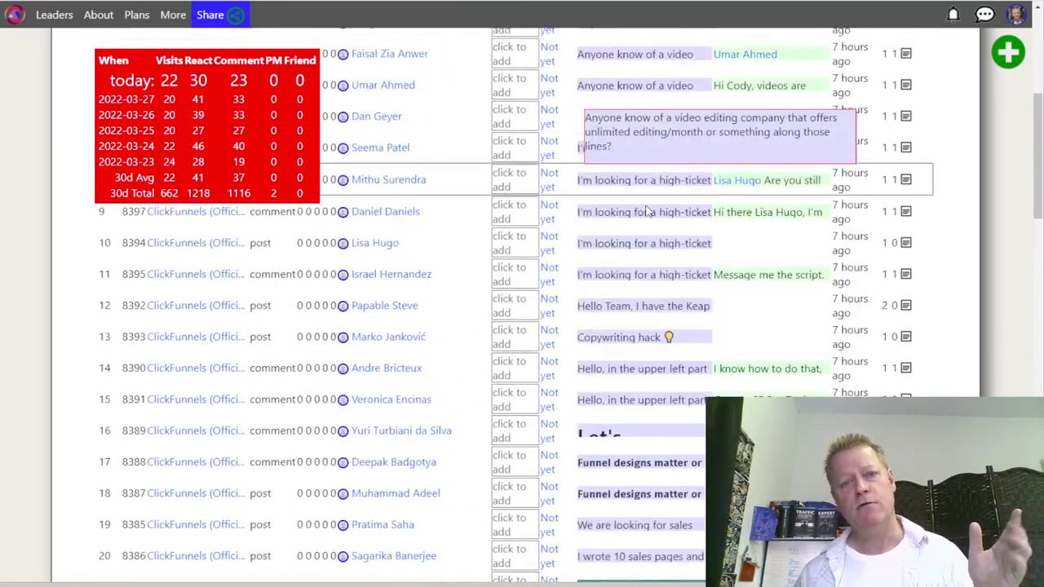
{"action": "scroll", "coordinate": [448, 299], "scroll_direction": "up", "scroll_amount": 5}
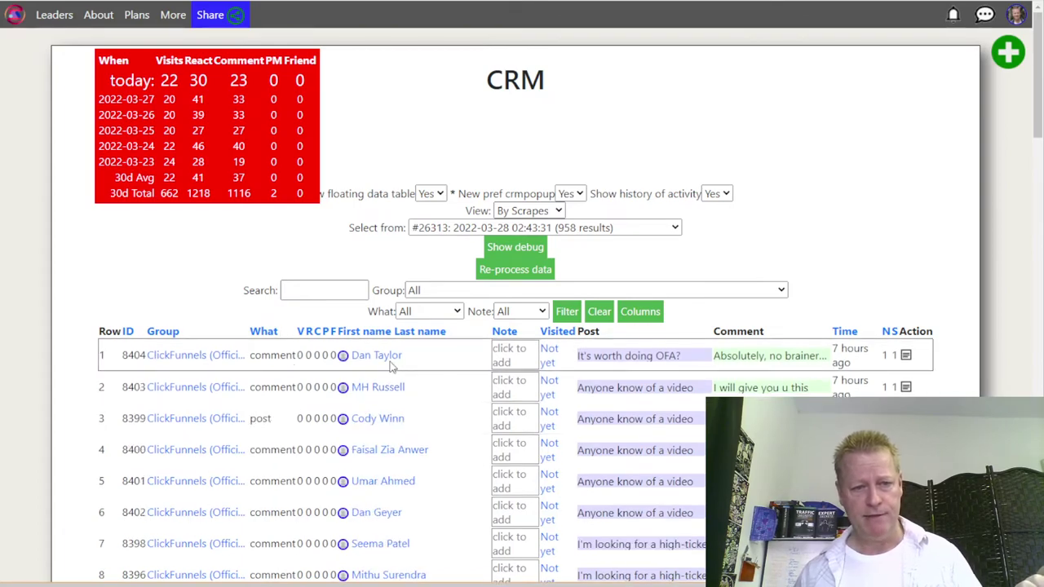
{"action": "scroll", "coordinate": [402, 416], "scroll_direction": "down", "scroll_amount": 3}
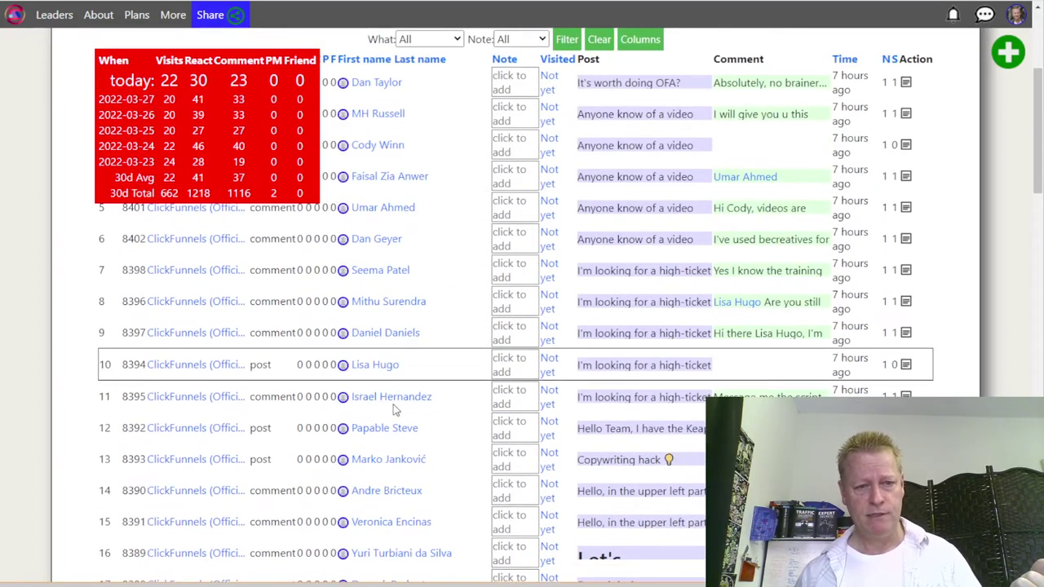
{"action": "scroll", "coordinate": [425, 418], "scroll_direction": "down", "scroll_amount": 2}
{"action": "scroll", "coordinate": [425, 418], "scroll_direction": "up", "scroll_amount": 5}
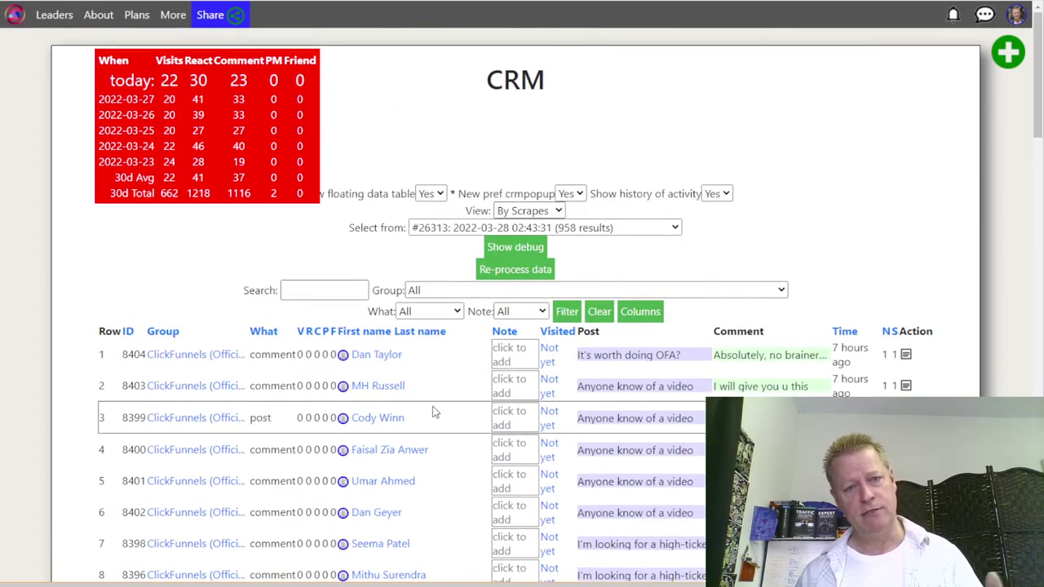
{"action": "left_click", "coordinate": [445, 292]}
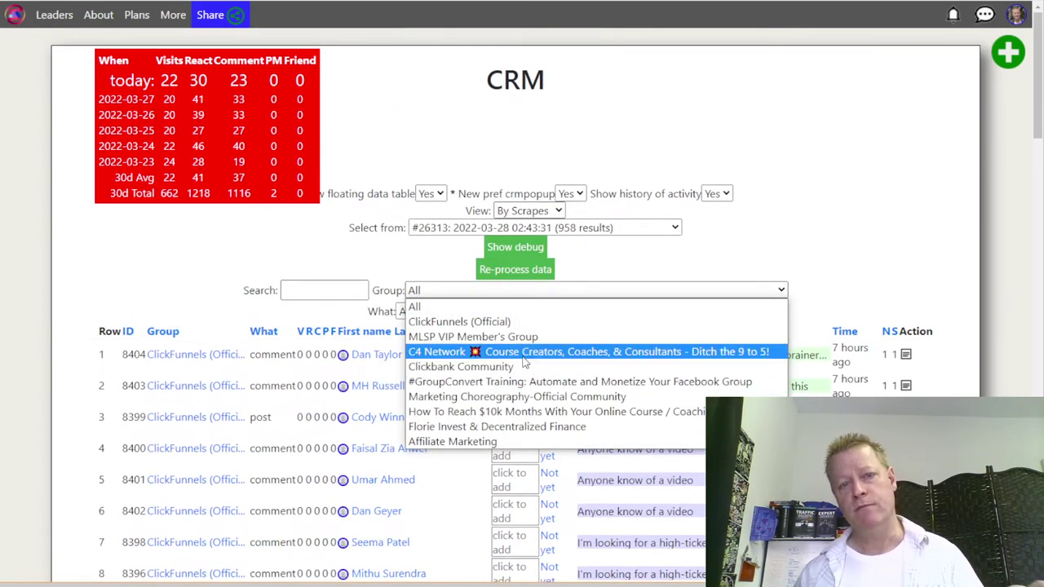
{"action": "left_click", "coordinate": [709, 307]}
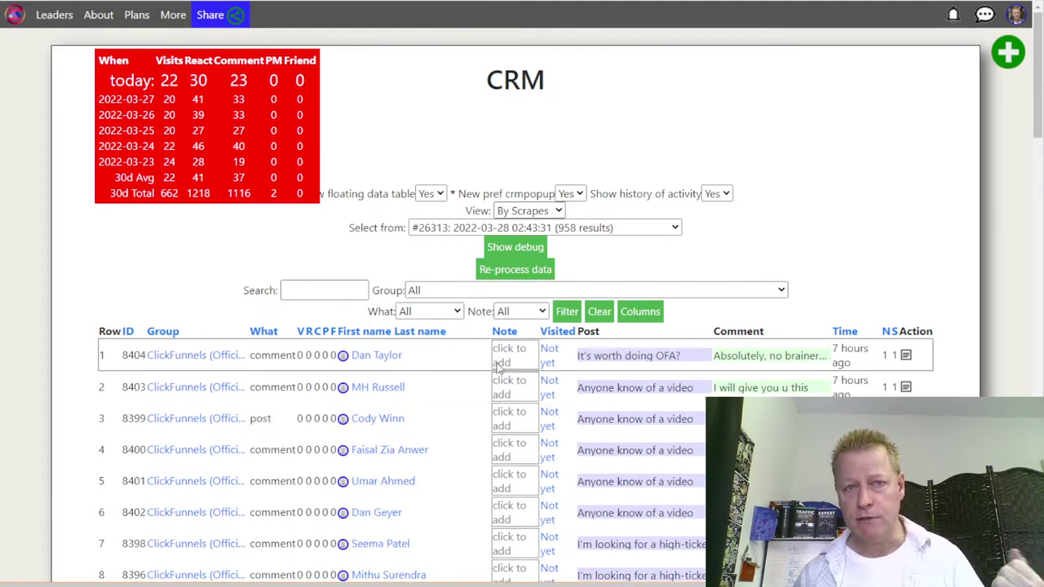
{"action": "scroll", "coordinate": [459, 387], "scroll_direction": "down", "scroll_amount": 2}
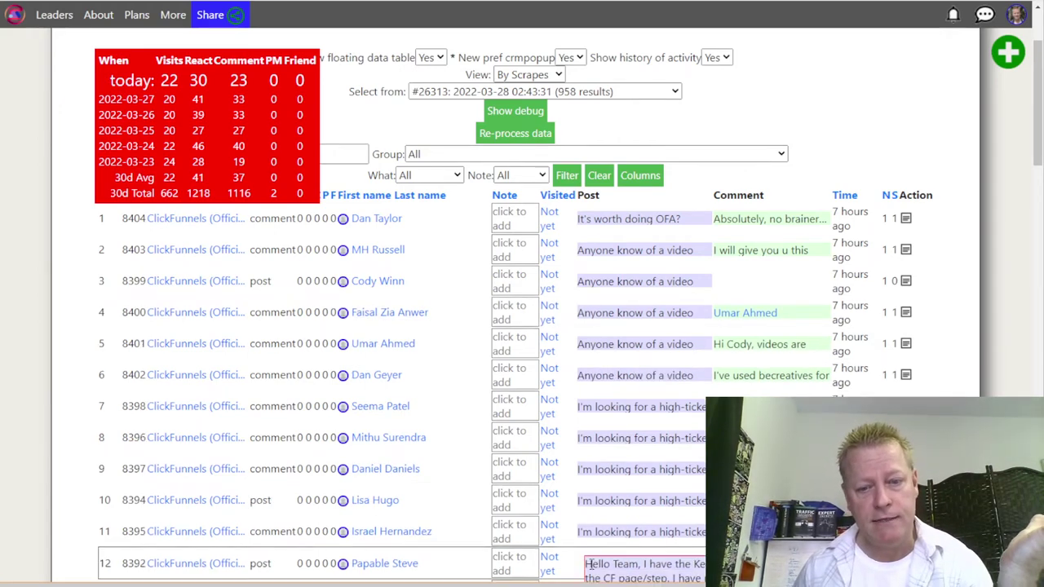
{"action": "mouse_move", "coordinate": [571, 584]}
{"action": "left_click", "coordinate": [497, 542]}
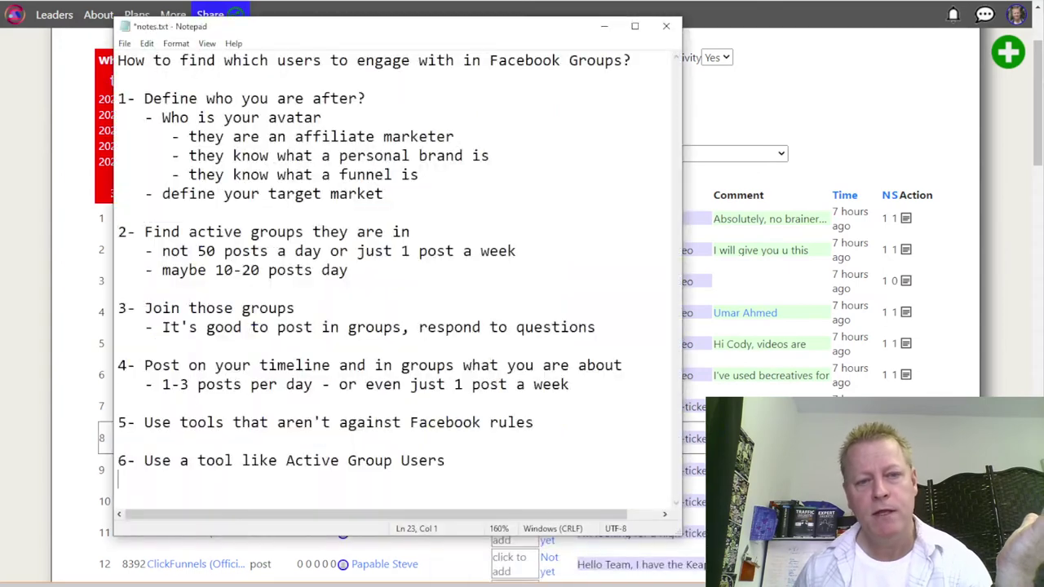
{"action": "left_click_drag", "start_coordinate": [155, 116], "coordinate": [411, 190]}
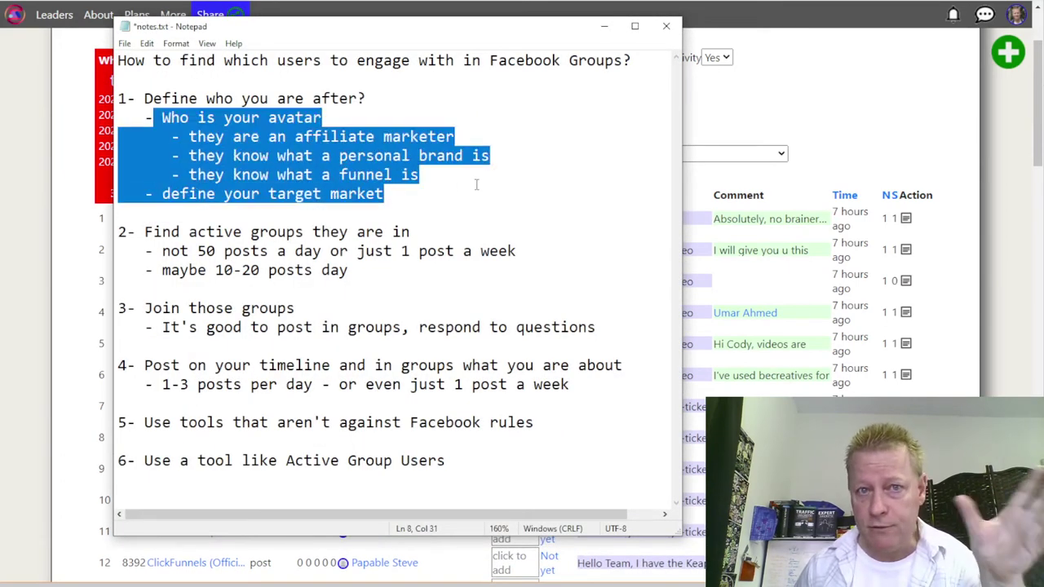
{"action": "left_click", "coordinate": [393, 209]}
{"action": "left_click_drag", "start_coordinate": [162, 308], "coordinate": [433, 341]}
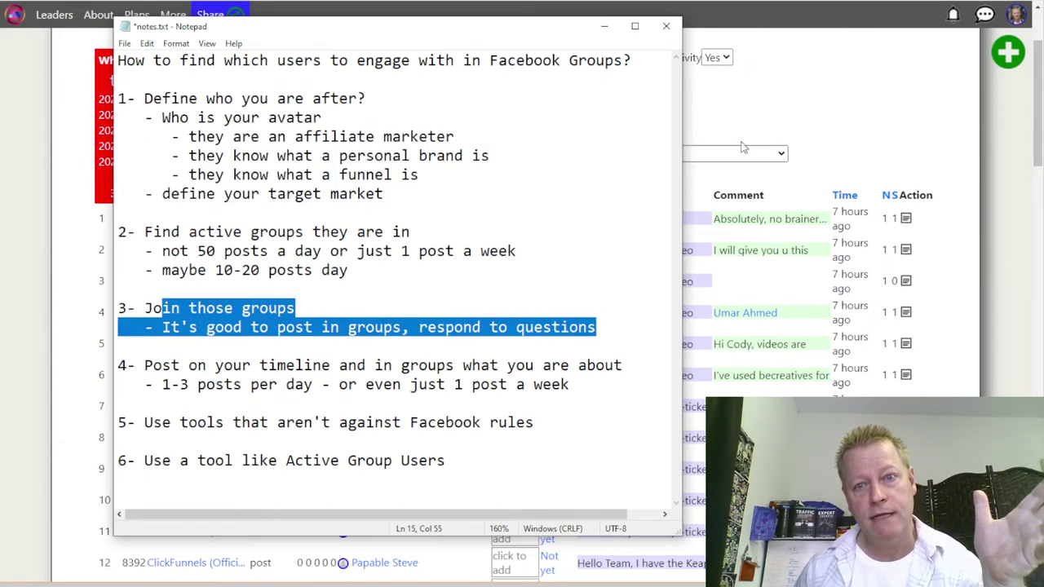
{"action": "left_click", "coordinate": [795, 92]}
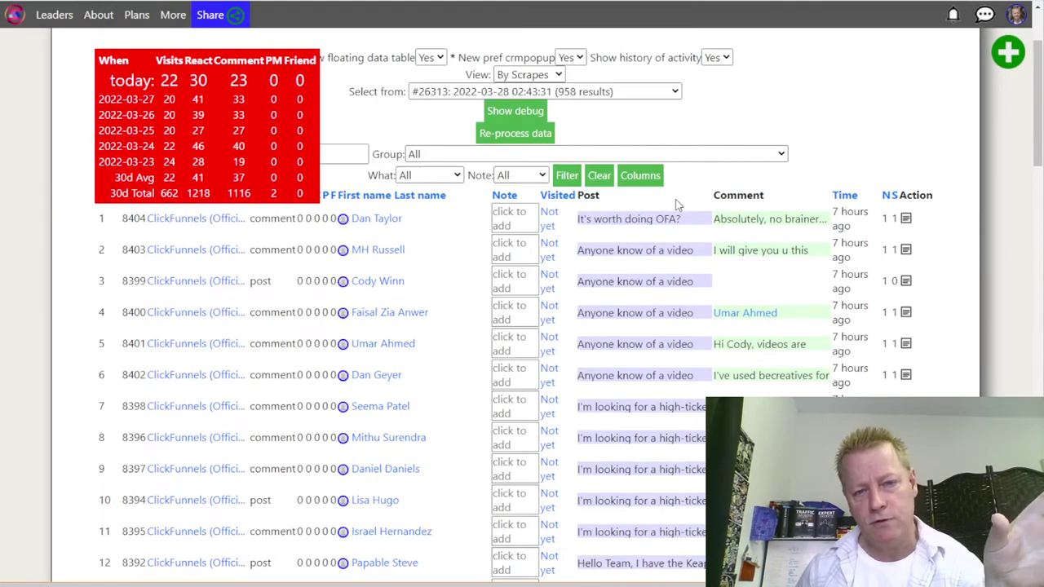
{"action": "scroll", "coordinate": [664, 205], "scroll_direction": "up", "scroll_amount": 2}
{"action": "scroll", "coordinate": [631, 217], "scroll_direction": "down", "scroll_amount": 5}
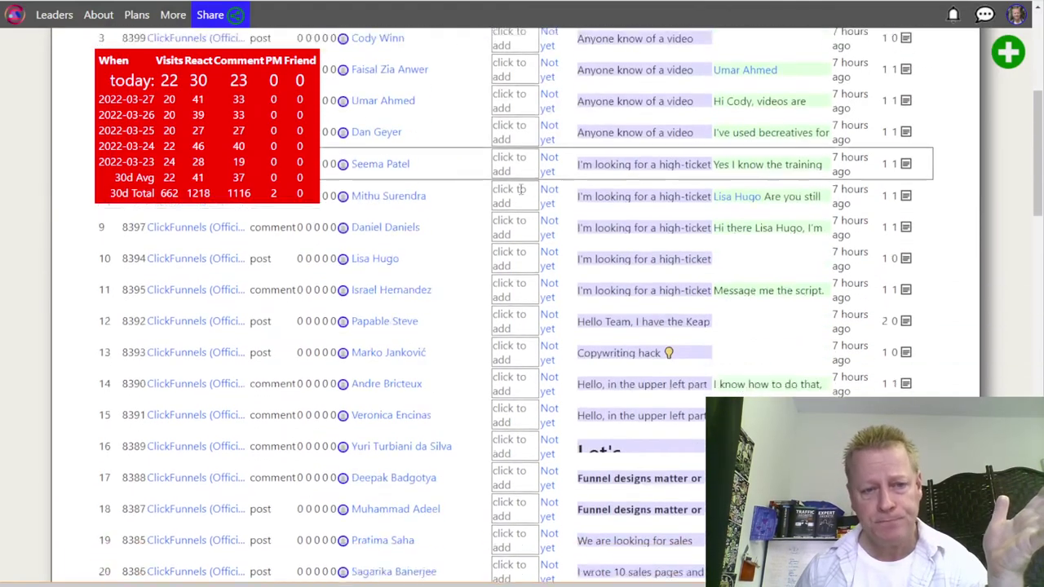
{"action": "scroll", "coordinate": [520, 189], "scroll_direction": "down", "scroll_amount": 4}
{"action": "scroll", "coordinate": [434, 333], "scroll_direction": "down", "scroll_amount": 9}
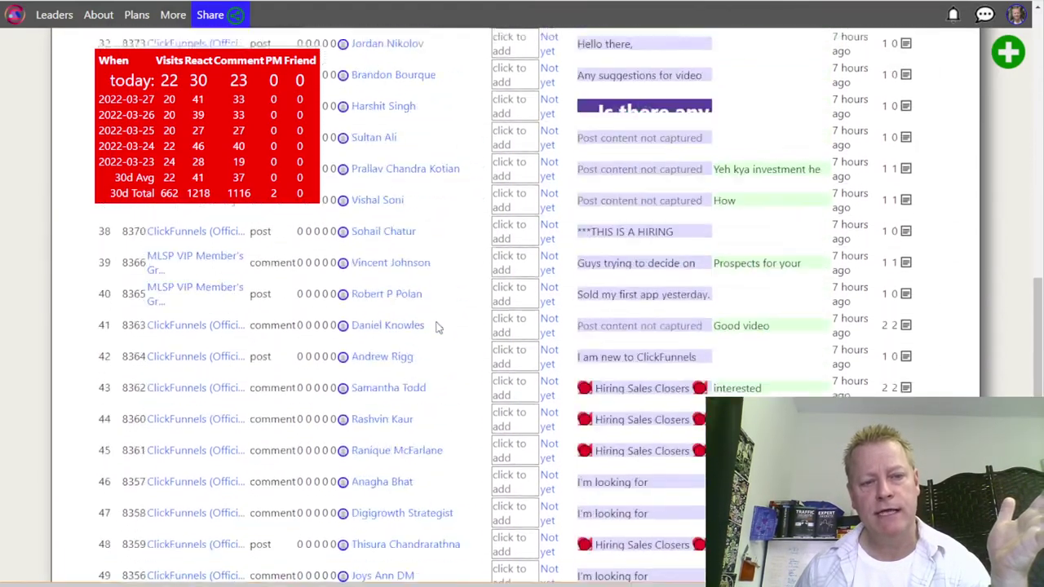
{"action": "scroll", "coordinate": [436, 328], "scroll_direction": "up", "scroll_amount": 4}
{"action": "scroll", "coordinate": [436, 328], "scroll_direction": "up", "scroll_amount": 10}
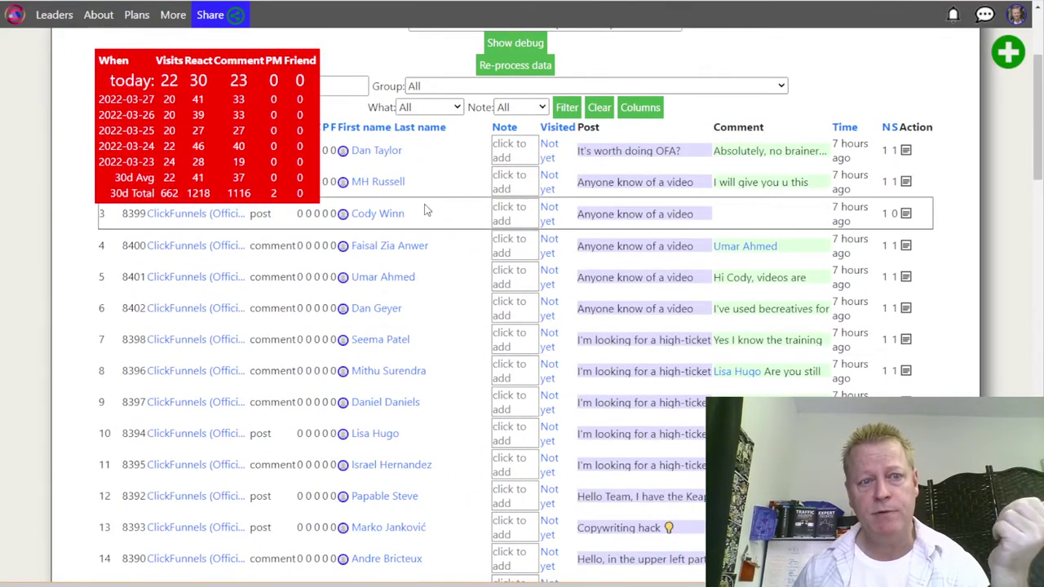
Open the first member's CRM contact card and follow their Facebook name link
{"action": "left_click", "coordinate": [446, 153]}
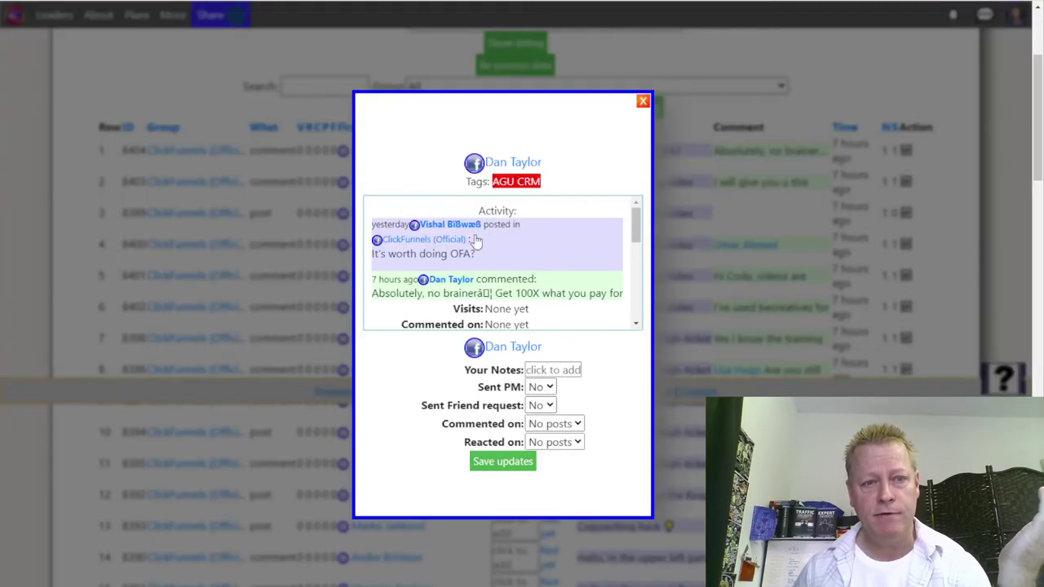
{"action": "scroll", "coordinate": [436, 297], "scroll_direction": "down", "scroll_amount": 2}
{"action": "scroll", "coordinate": [436, 296], "scroll_direction": "down", "scroll_amount": 3}
{"action": "scroll", "coordinate": [436, 297], "scroll_direction": "up", "scroll_amount": 3}
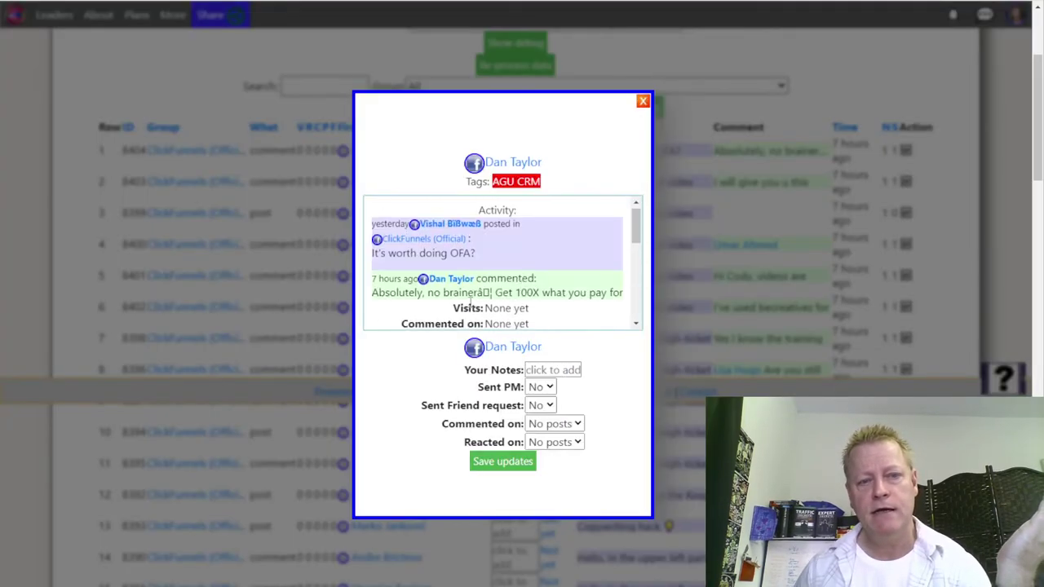
{"action": "scroll", "coordinate": [552, 270], "scroll_direction": "down", "scroll_amount": 2}
{"action": "scroll", "coordinate": [501, 269], "scroll_direction": "down", "scroll_amount": 2}
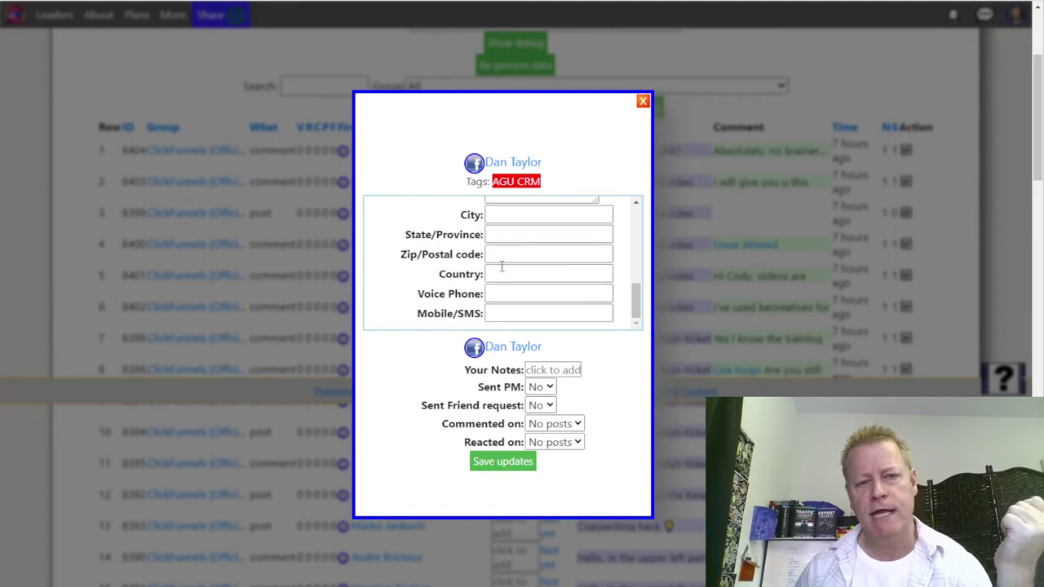
{"action": "scroll", "coordinate": [501, 269], "scroll_direction": "up", "scroll_amount": 5}
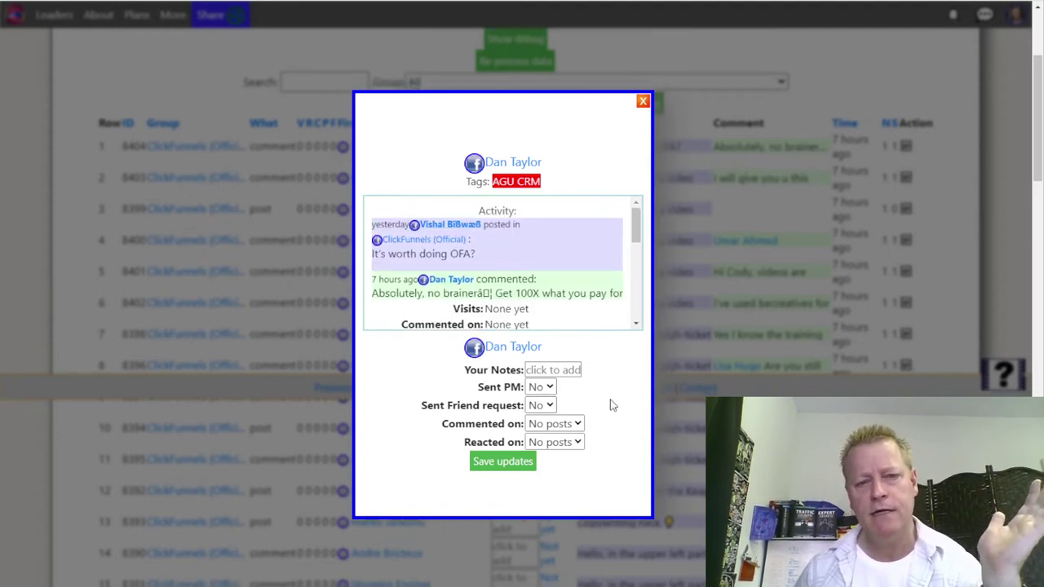
{"action": "scroll", "coordinate": [611, 403], "scroll_direction": "down", "scroll_amount": 2}
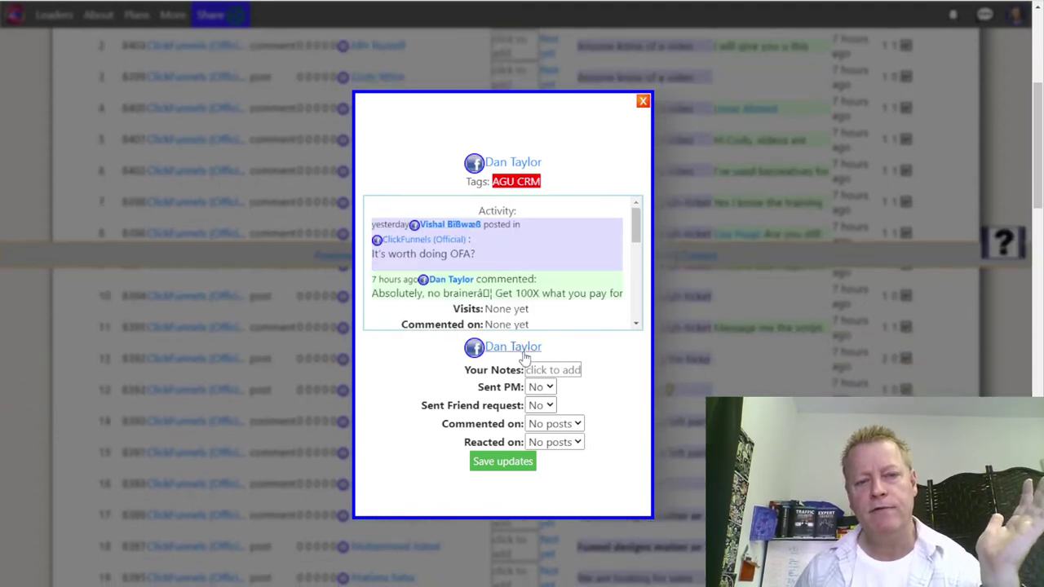
{"action": "left_click", "coordinate": [535, 351]}
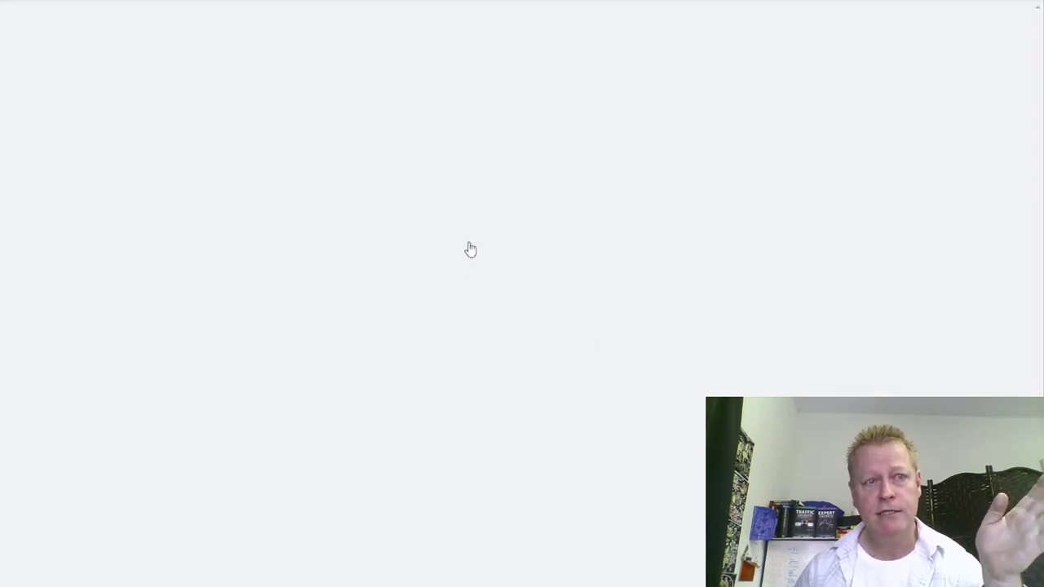
Scroll the member's Facebook Posts feed down to the shared Statue of Liberty photo
{"action": "scroll", "coordinate": [471, 253], "scroll_direction": "down", "scroll_amount": 2}
{"action": "scroll", "coordinate": [470, 253], "scroll_direction": "up", "scroll_amount": 2}
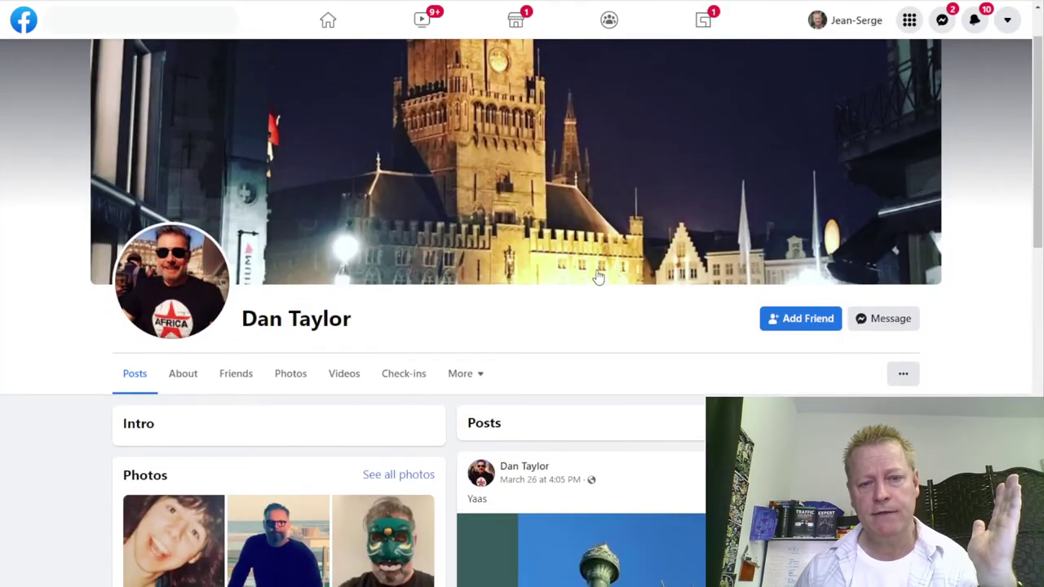
{"action": "scroll", "coordinate": [596, 275], "scroll_direction": "down", "scroll_amount": 6}
{"action": "scroll", "coordinate": [596, 276], "scroll_direction": "up", "scroll_amount": 5}
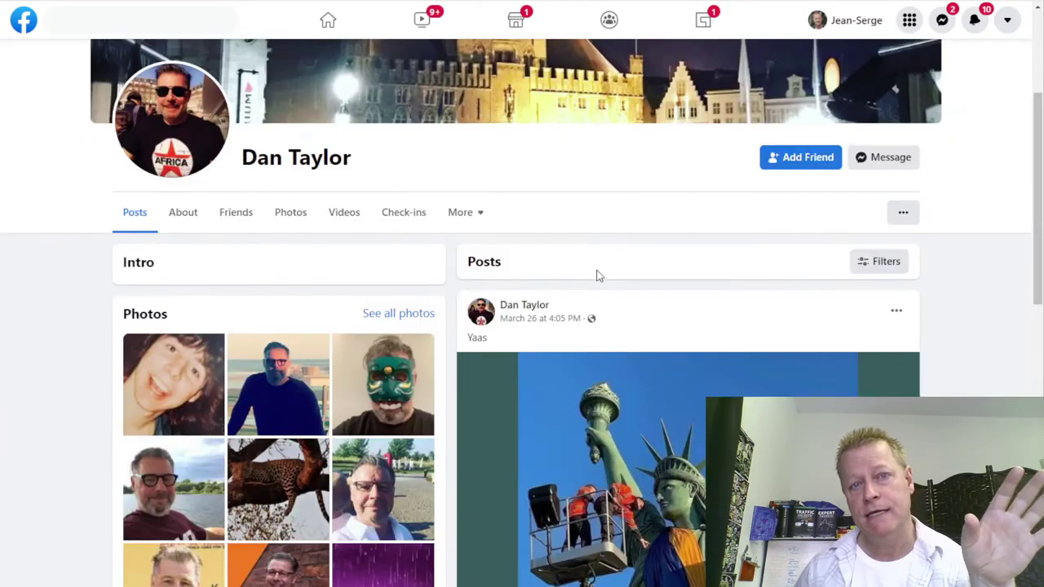
{"action": "scroll", "coordinate": [597, 274], "scroll_direction": "down", "scroll_amount": 3}
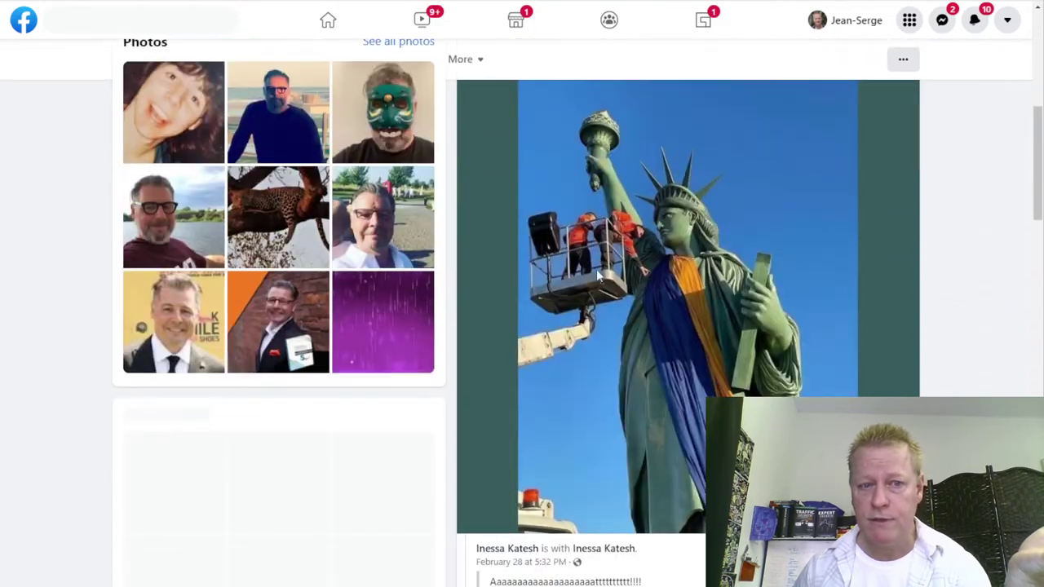
{"action": "scroll", "coordinate": [673, 384], "scroll_direction": "down", "scroll_amount": 2}
{"action": "scroll", "coordinate": [669, 360], "scroll_direction": "down", "scroll_amount": 1}
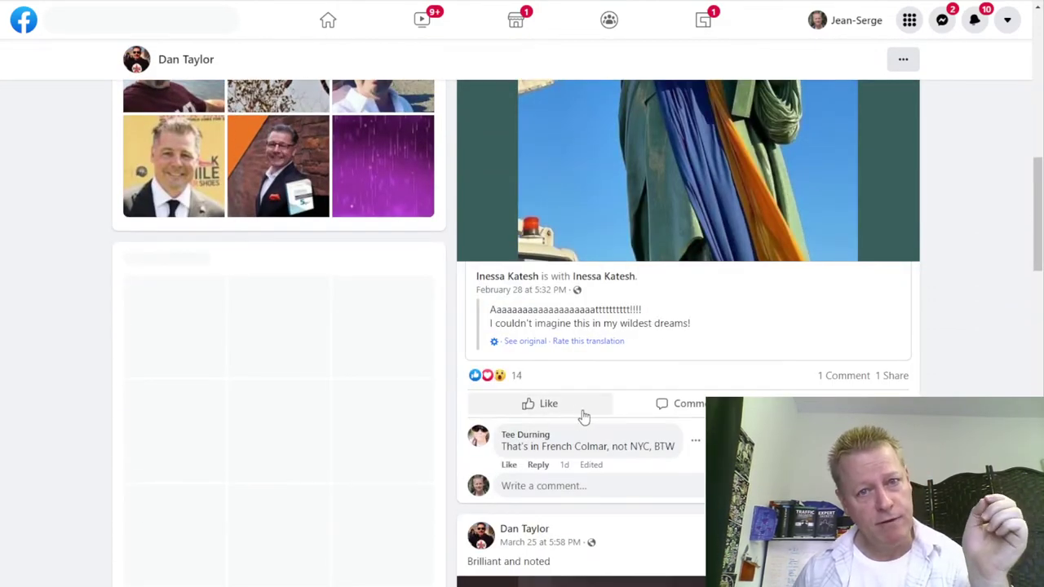
{"action": "scroll", "coordinate": [584, 416], "scroll_direction": "up", "scroll_amount": 3}
{"action": "scroll", "coordinate": [699, 413], "scroll_direction": "down", "scroll_amount": 6}
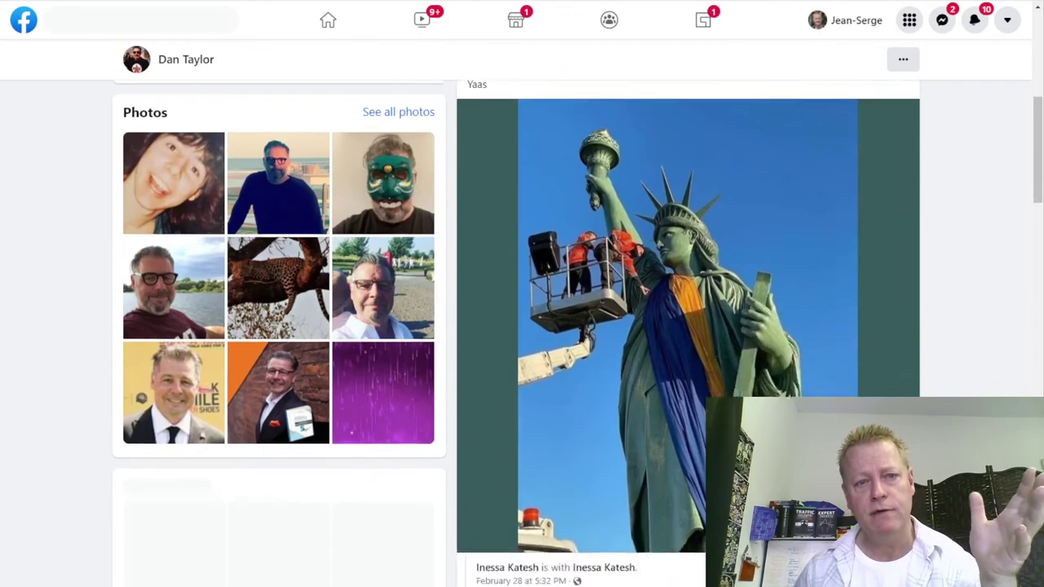
{"action": "scroll", "coordinate": [687, 333], "scroll_direction": "down", "scroll_amount": 15}
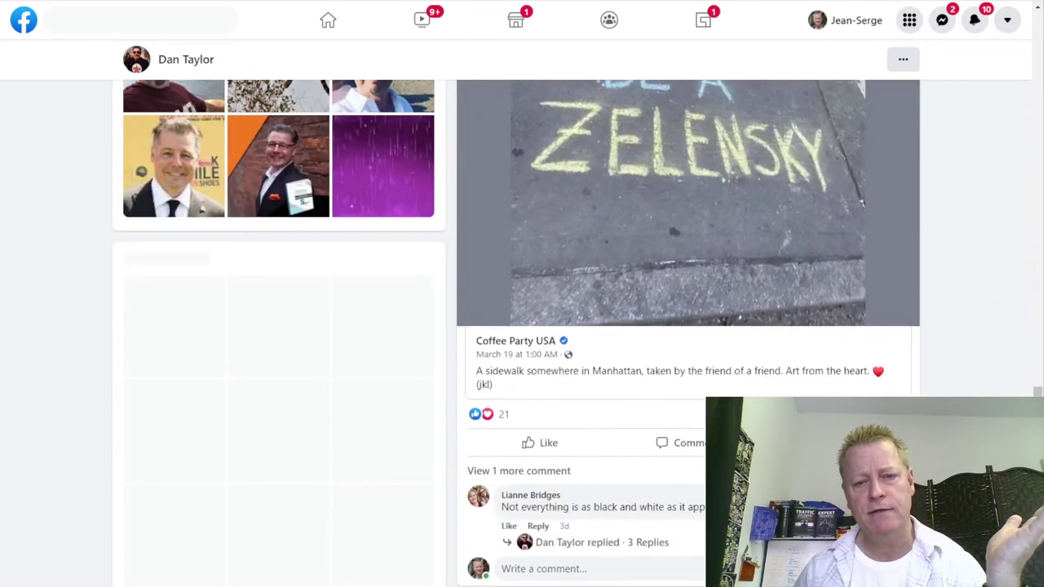
{"action": "scroll", "coordinate": [688, 333], "scroll_direction": "up", "scroll_amount": 12}
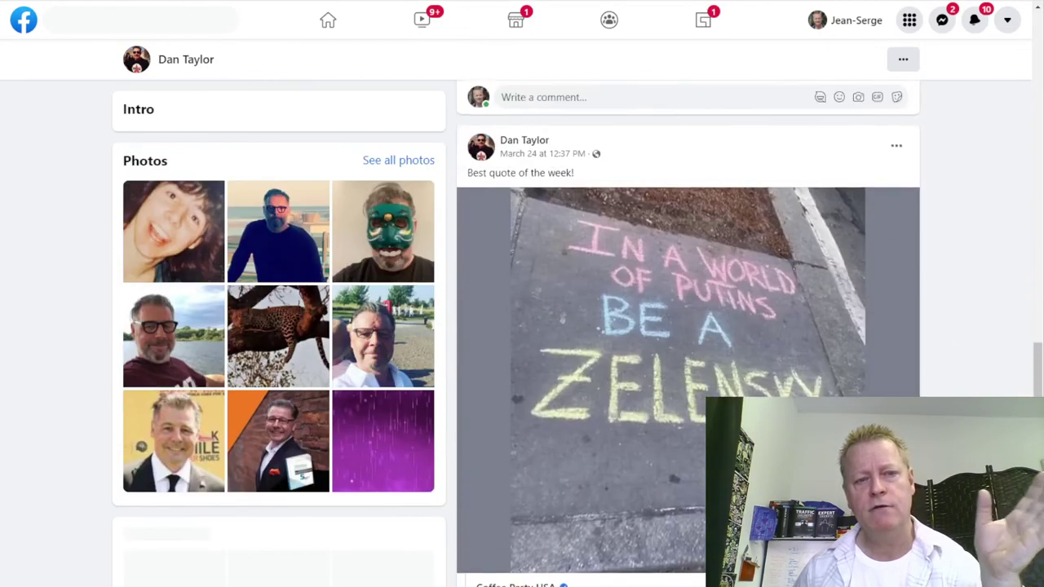
{"action": "scroll", "coordinate": [688, 332], "scroll_direction": "up", "scroll_amount": 10}
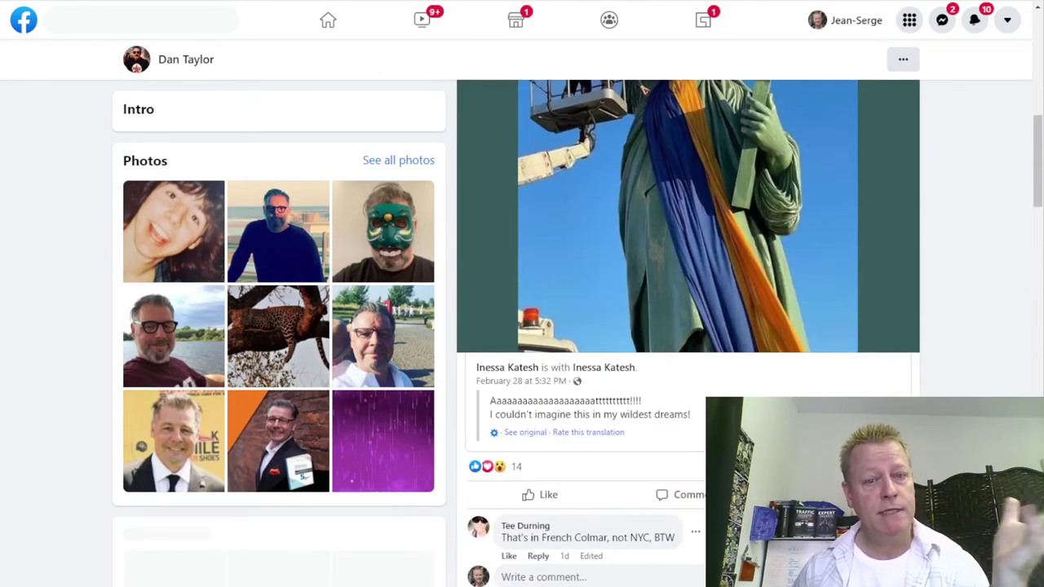
{"action": "scroll", "coordinate": [687, 332], "scroll_direction": "up", "scroll_amount": 10}
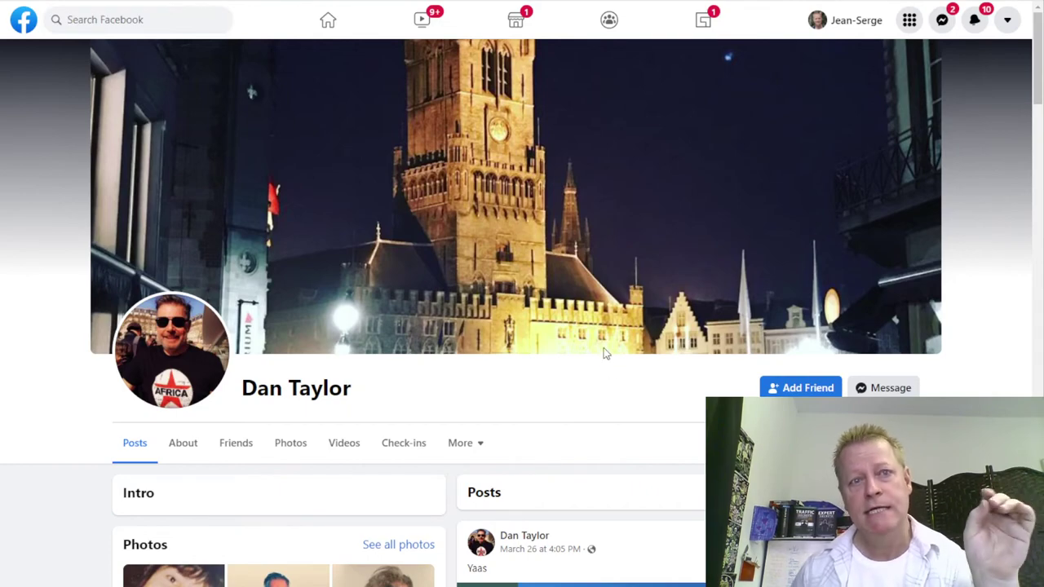
{"action": "scroll", "coordinate": [526, 396], "scroll_direction": "down", "scroll_amount": 3}
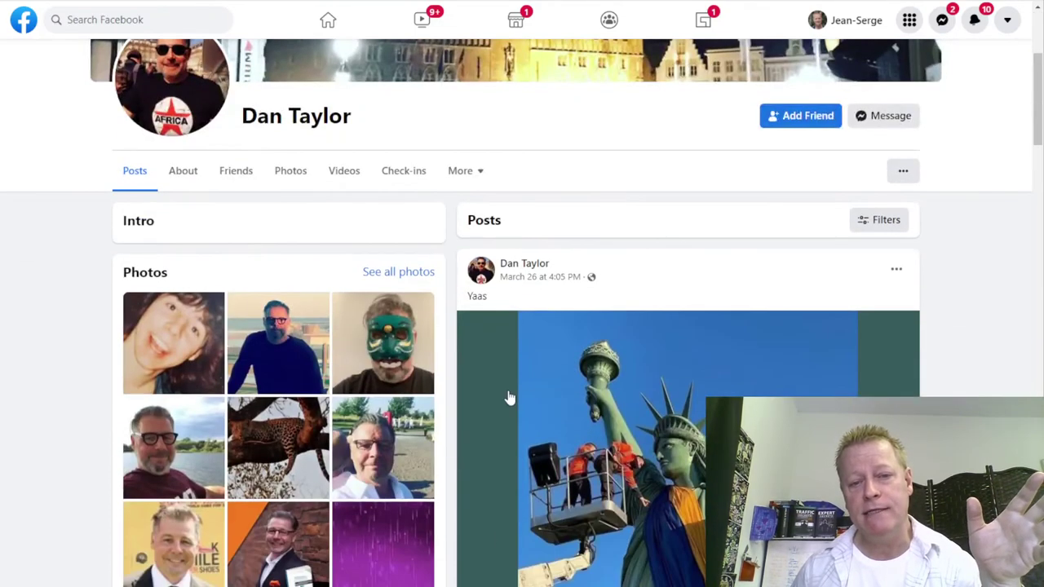
{"action": "scroll", "coordinate": [674, 437], "scroll_direction": "down", "scroll_amount": 3}
{"action": "scroll", "coordinate": [673, 436], "scroll_direction": "down", "scroll_amount": 3}
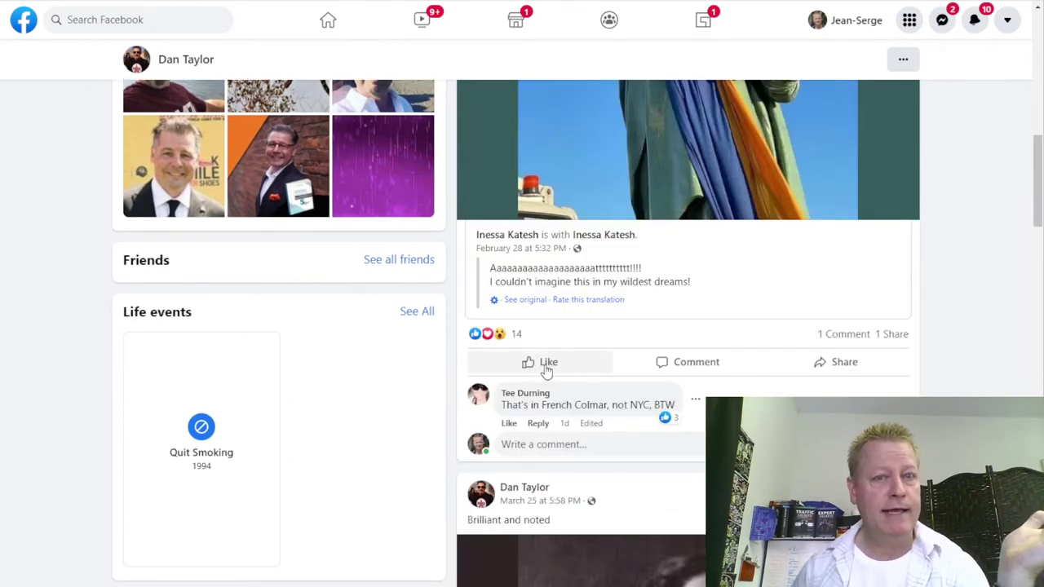
React with Love to the Statue of Liberty post and comment 'that's so cool'
{"action": "mouse_move", "coordinate": [548, 367]}
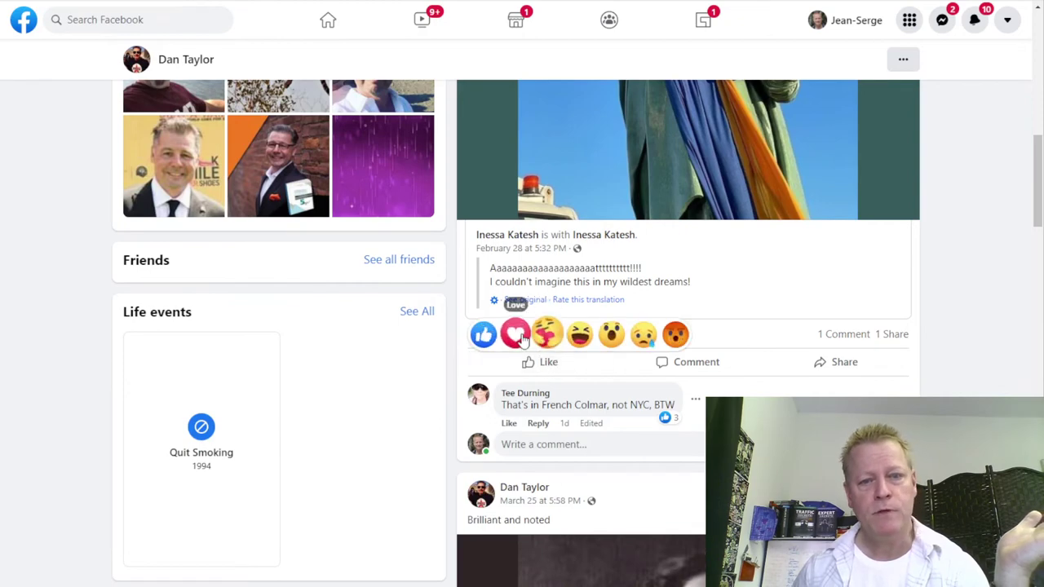
{"action": "left_click", "coordinate": [515, 334]}
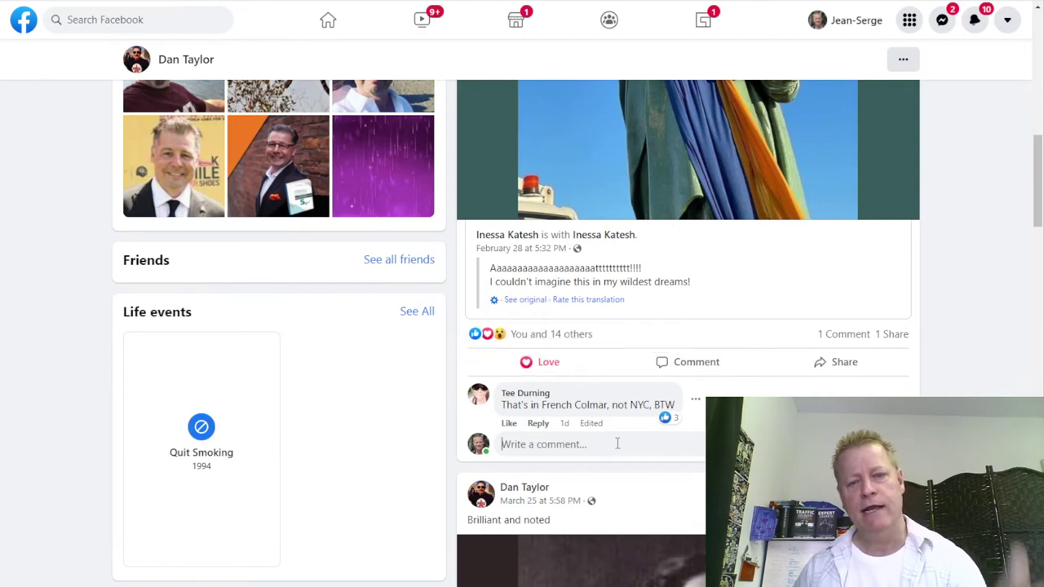
{"action": "type", "text": "that's"}
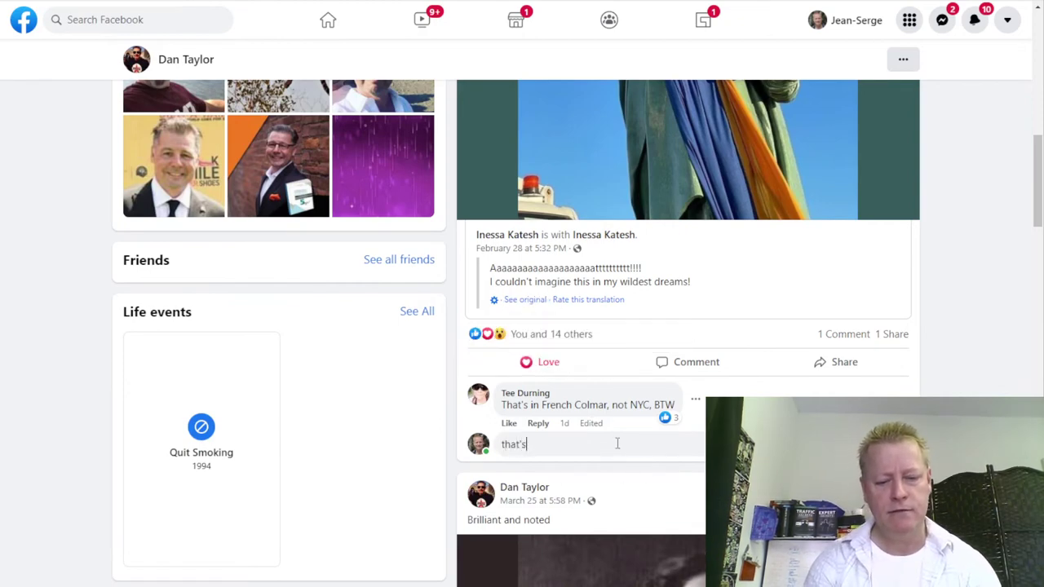
{"action": "type", "text": " so cool"}
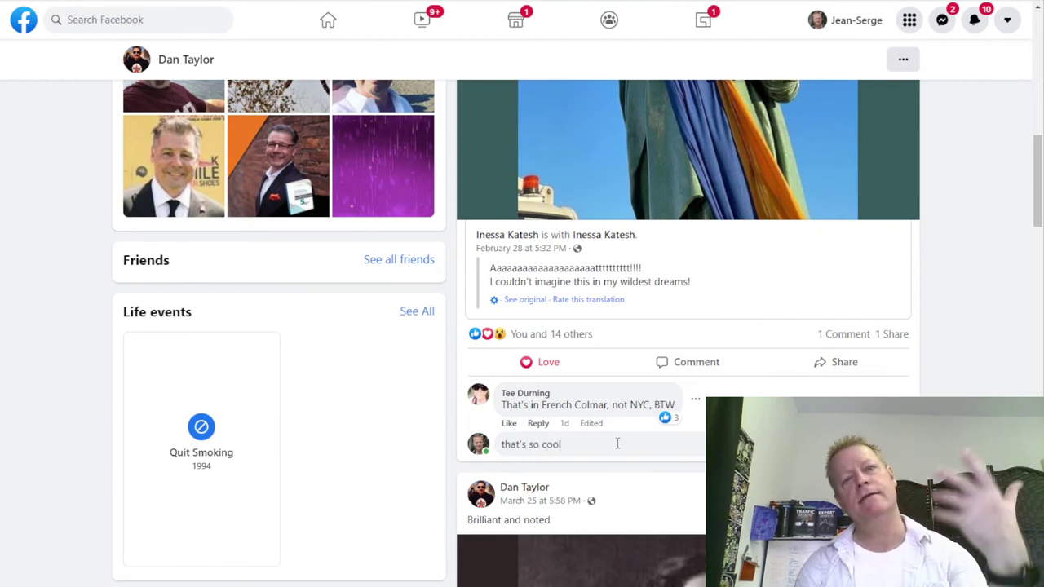
{"action": "key", "text": "Return"}
{"action": "scroll", "coordinate": [590, 458], "scroll_direction": "up", "scroll_amount": 3}
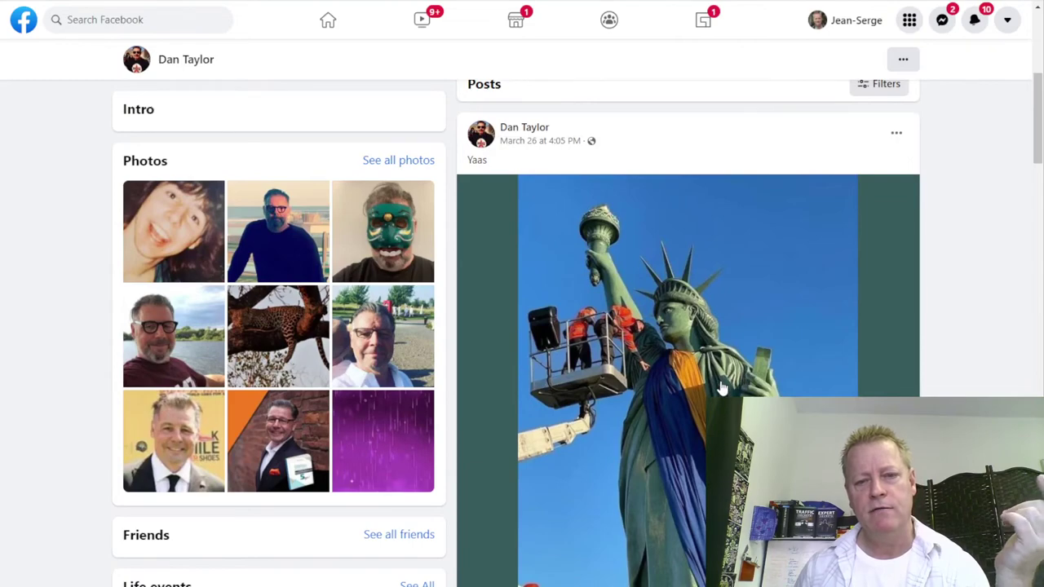
{"action": "scroll", "coordinate": [734, 312], "scroll_direction": "down", "scroll_amount": 5}
{"action": "scroll", "coordinate": [734, 312], "scroll_direction": "up", "scroll_amount": 5}
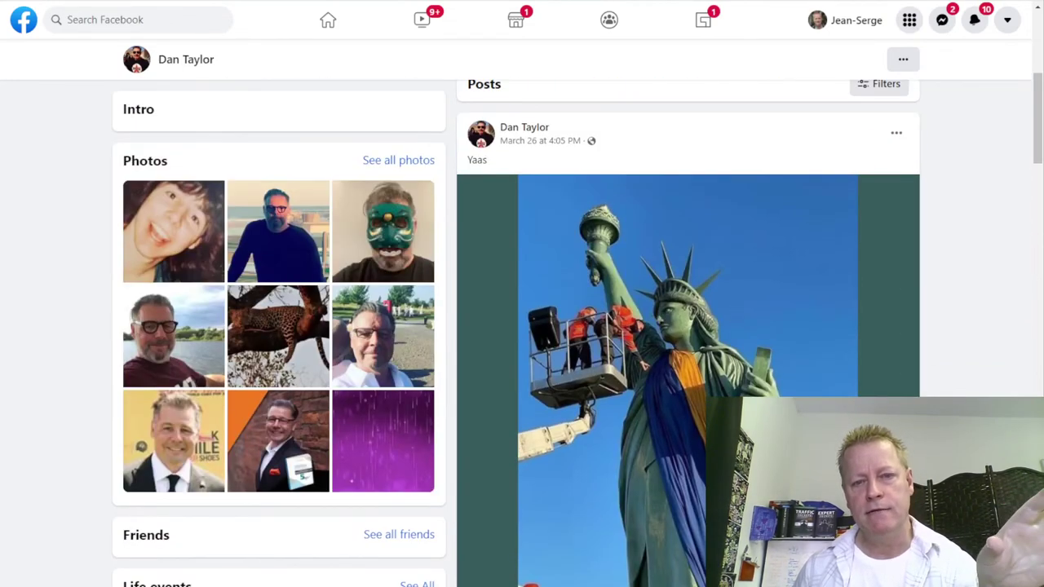
{"action": "scroll", "coordinate": [571, 327], "scroll_direction": "down", "scroll_amount": 2}
{"action": "scroll", "coordinate": [725, 288], "scroll_direction": "down", "scroll_amount": 2}
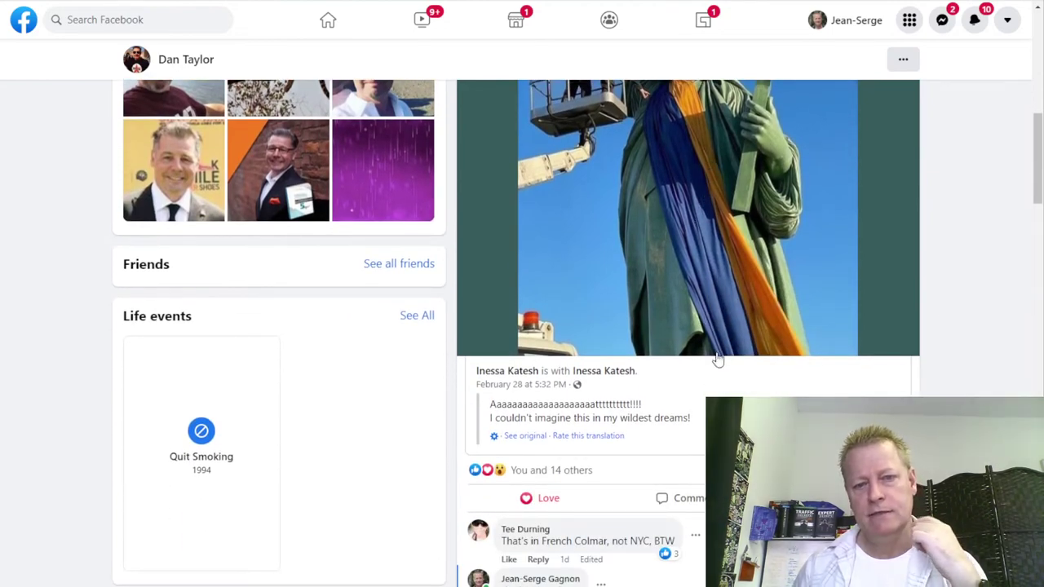
{"action": "scroll", "coordinate": [571, 326], "scroll_direction": "up", "scroll_amount": 4}
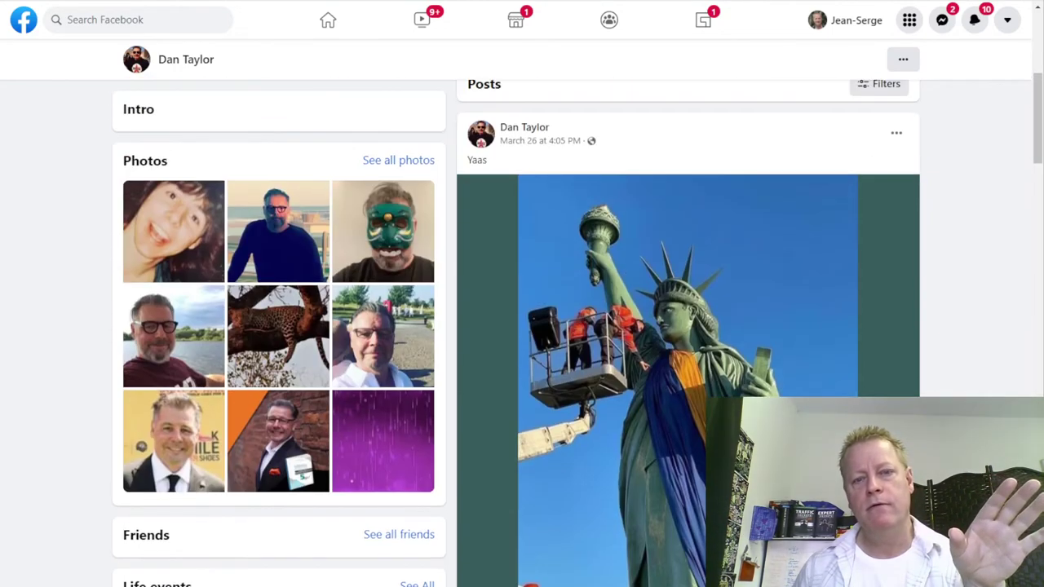
{"action": "scroll", "coordinate": [595, 378], "scroll_direction": "down", "scroll_amount": 7}
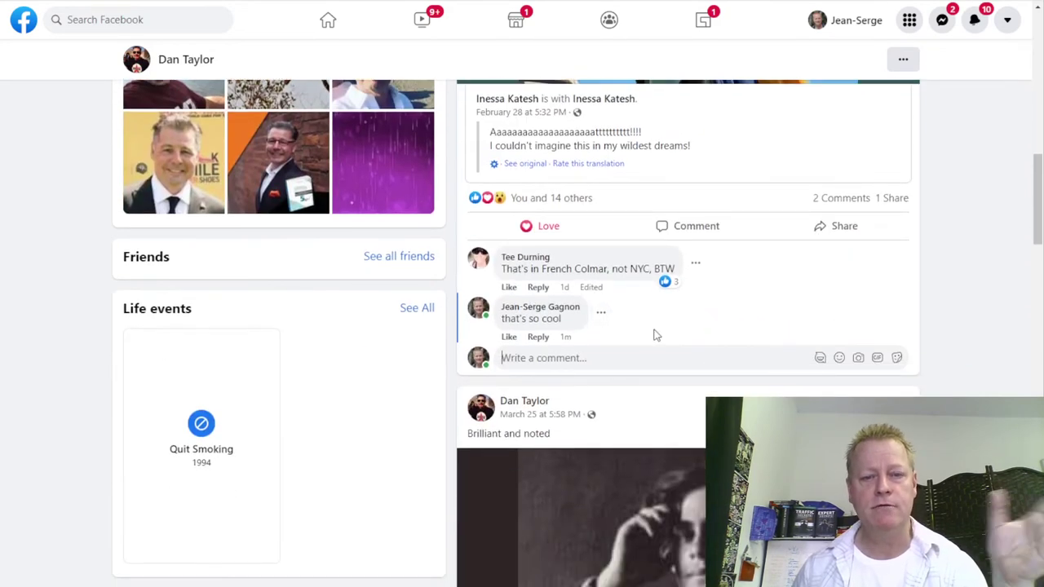
{"action": "scroll", "coordinate": [652, 334], "scroll_direction": "down", "scroll_amount": 2}
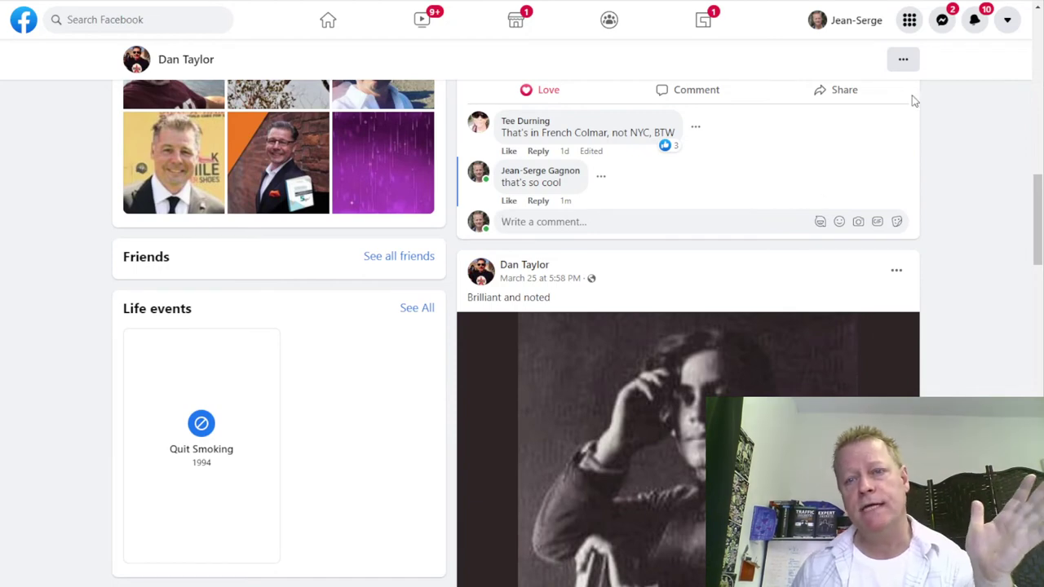
Open Facebook notifications and scroll through the recent comments, reactions and friend requests
{"action": "left_click", "coordinate": [974, 23]}
{"action": "scroll", "coordinate": [905, 244], "scroll_direction": "down", "scroll_amount": 3}
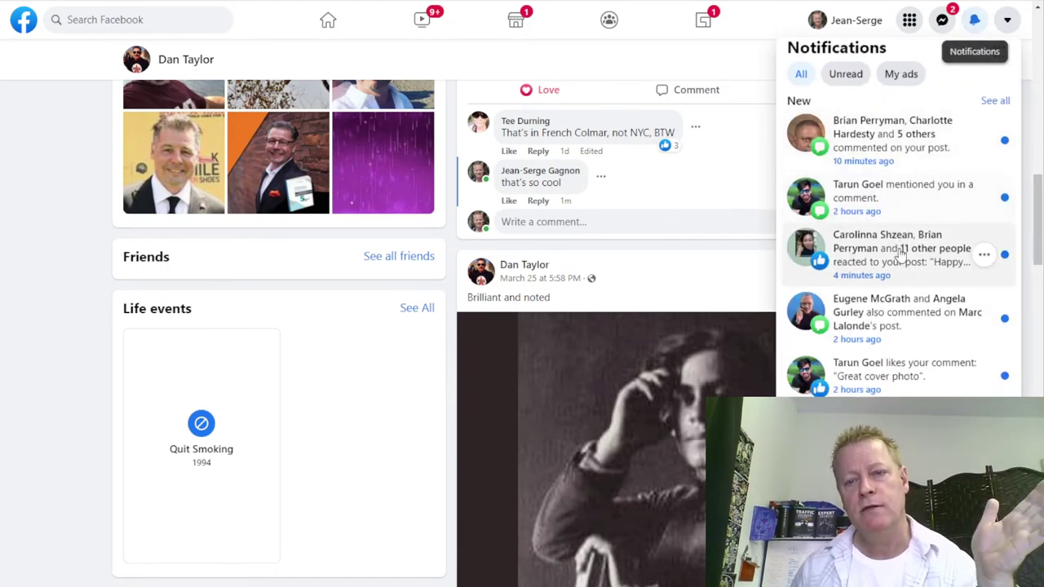
{"action": "scroll", "coordinate": [928, 329], "scroll_direction": "down", "scroll_amount": 3}
{"action": "scroll", "coordinate": [928, 328], "scroll_direction": "up", "scroll_amount": 5}
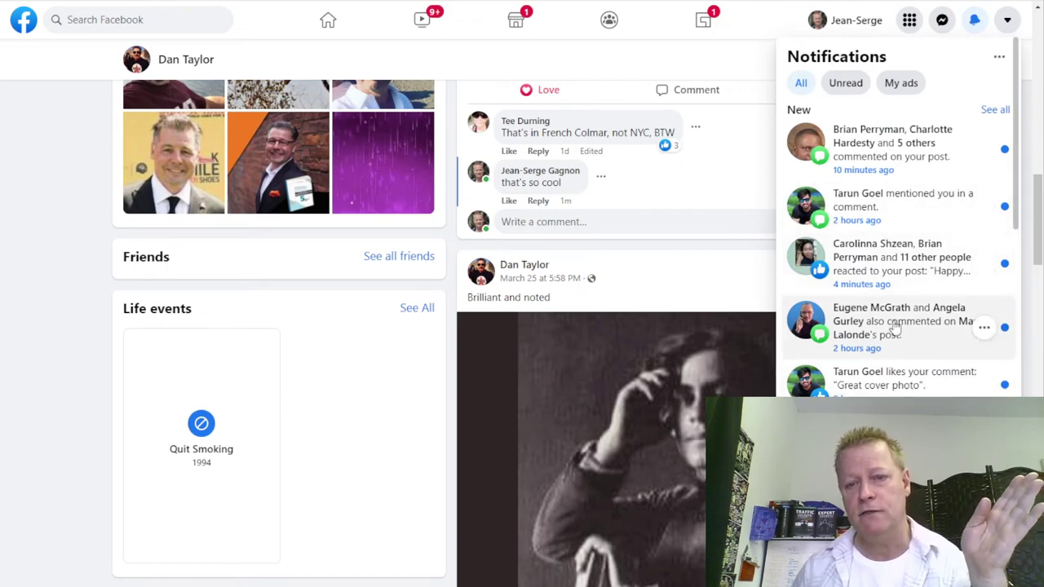
{"action": "scroll", "coordinate": [938, 338], "scroll_direction": "down", "scroll_amount": 3}
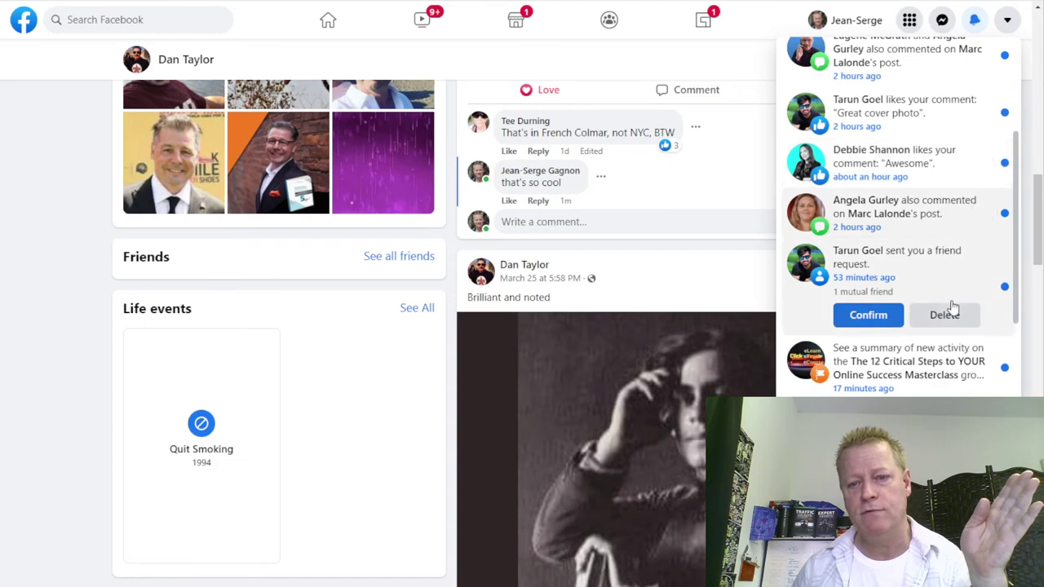
{"action": "scroll", "coordinate": [887, 369], "scroll_direction": "down", "scroll_amount": 9}
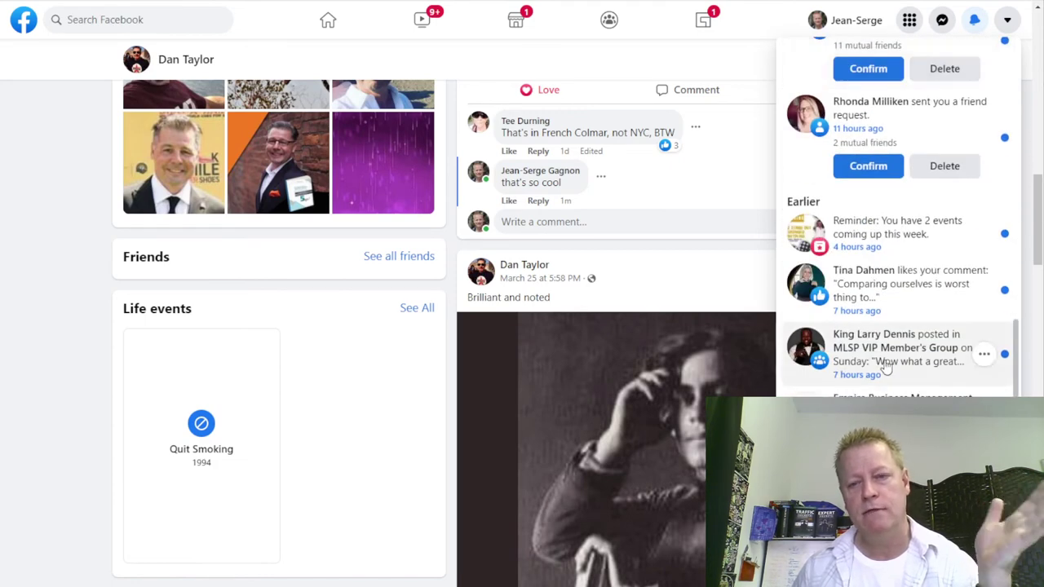
{"action": "scroll", "coordinate": [886, 369], "scroll_direction": "down", "scroll_amount": 2}
{"action": "scroll", "coordinate": [886, 366], "scroll_direction": "down", "scroll_amount": 2}
{"action": "scroll", "coordinate": [886, 367], "scroll_direction": "down", "scroll_amount": 1}
{"action": "scroll", "coordinate": [888, 285], "scroll_direction": "down", "scroll_amount": 1}
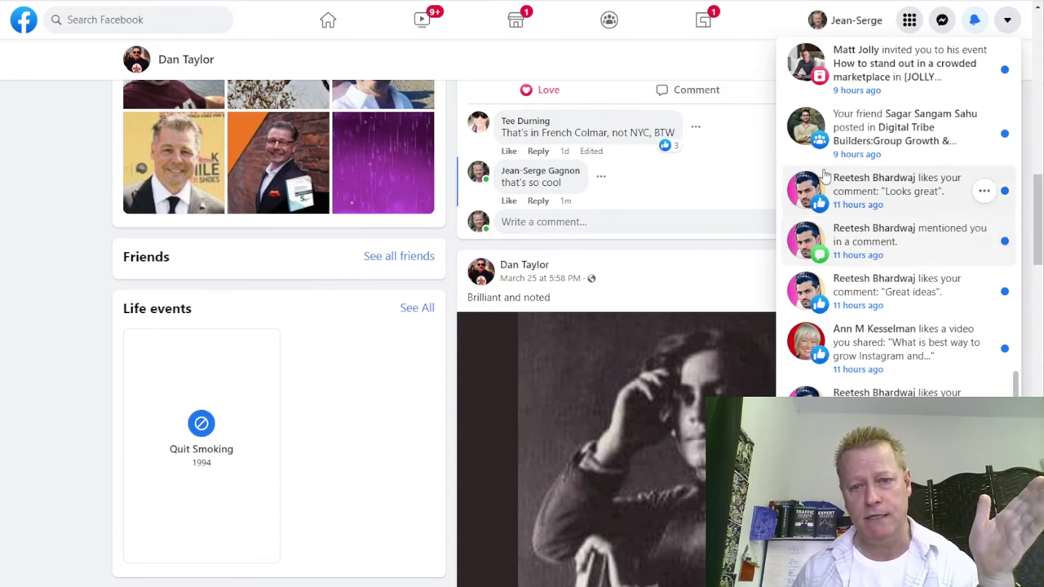
{"action": "scroll", "coordinate": [893, 314], "scroll_direction": "down", "scroll_amount": 3}
{"action": "scroll", "coordinate": [895, 318], "scroll_direction": "down", "scroll_amount": 2}
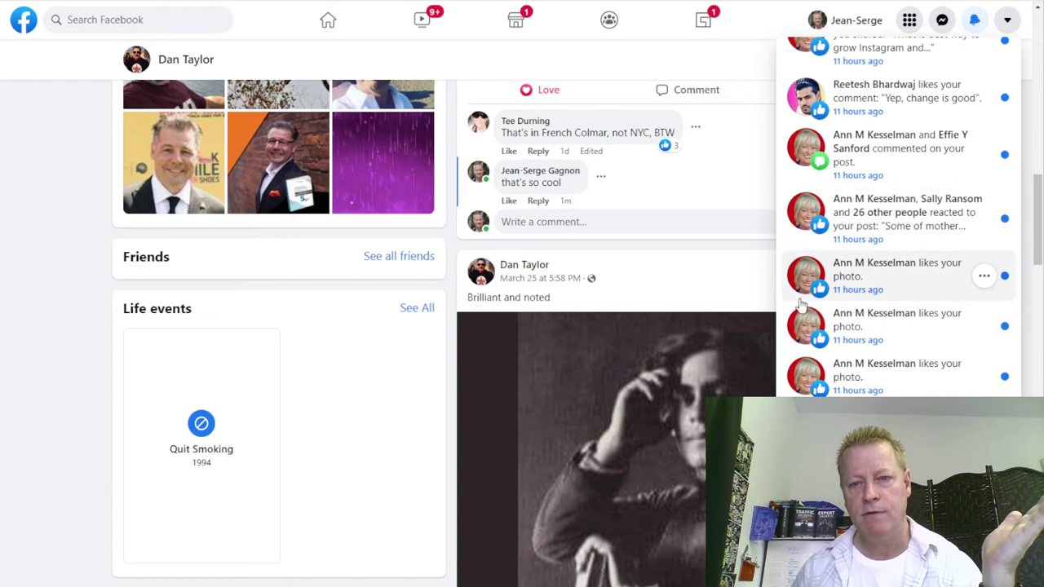
{"action": "scroll", "coordinate": [887, 387], "scroll_direction": "down", "scroll_amount": 2}
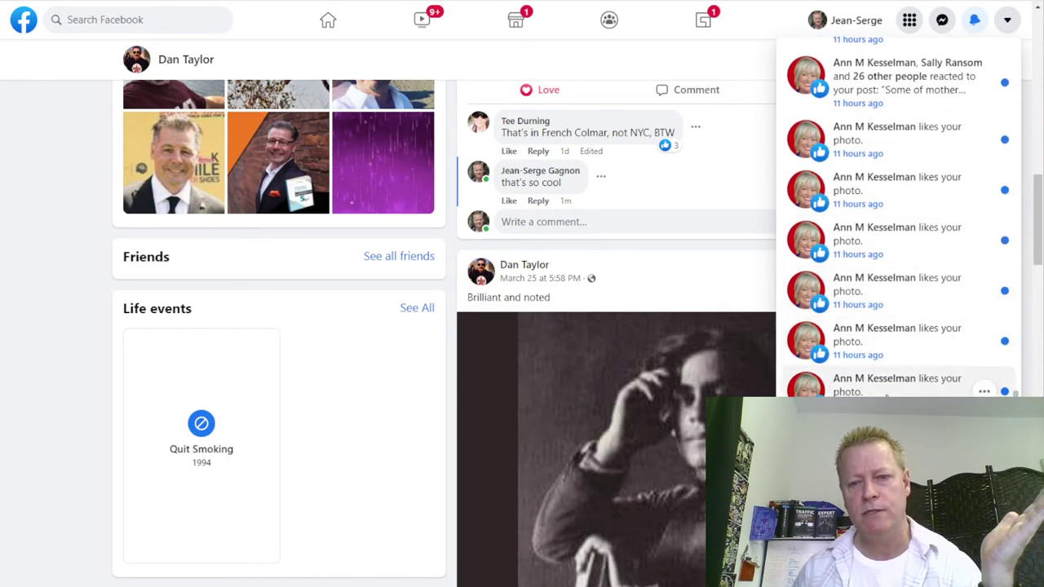
{"action": "scroll", "coordinate": [886, 394], "scroll_direction": "down", "scroll_amount": 2}
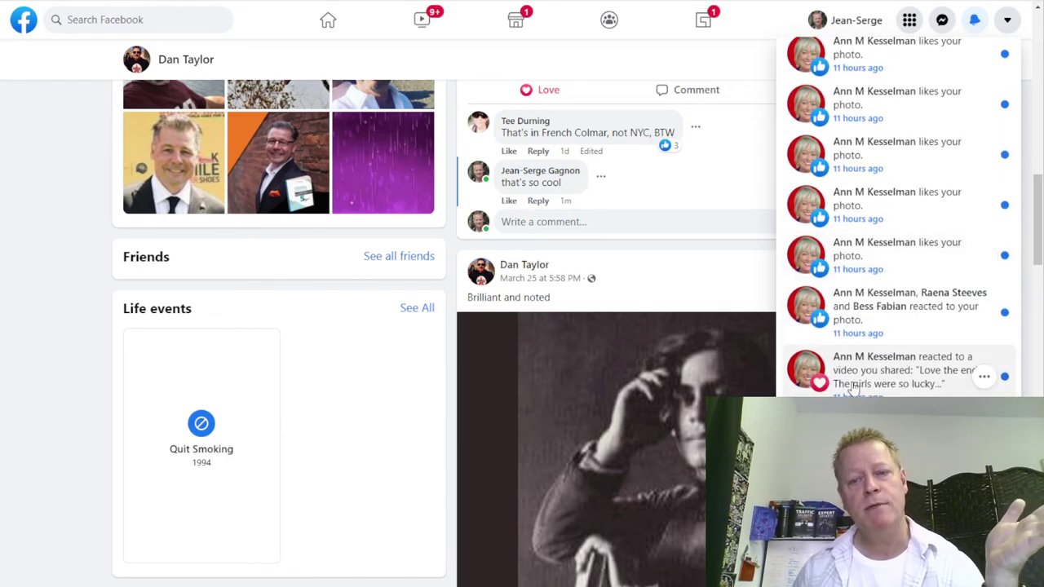
{"action": "scroll", "coordinate": [877, 382], "scroll_direction": "down", "scroll_amount": 5}
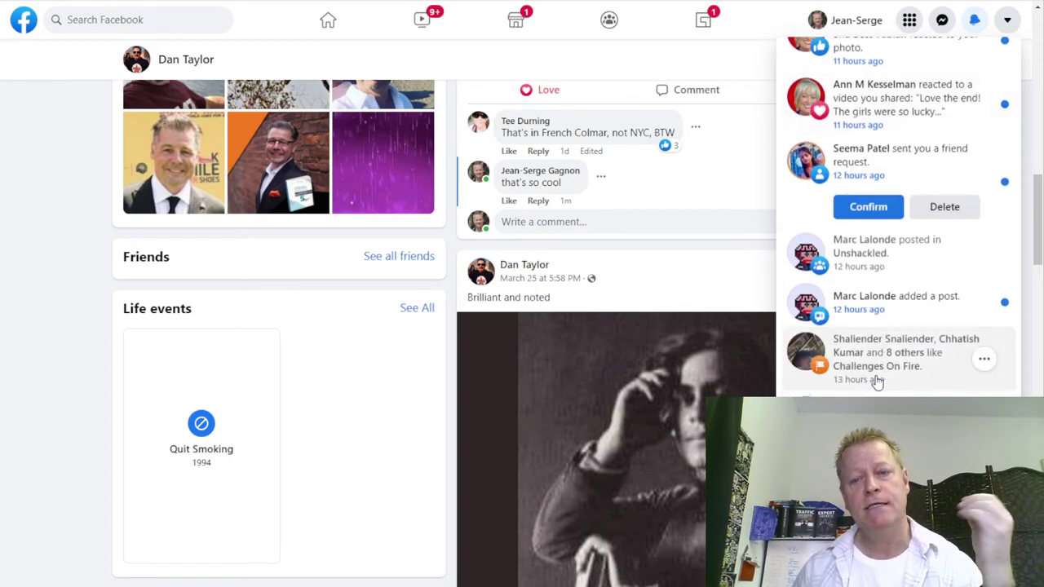
{"action": "scroll", "coordinate": [877, 382], "scroll_direction": "up", "scroll_amount": 10}
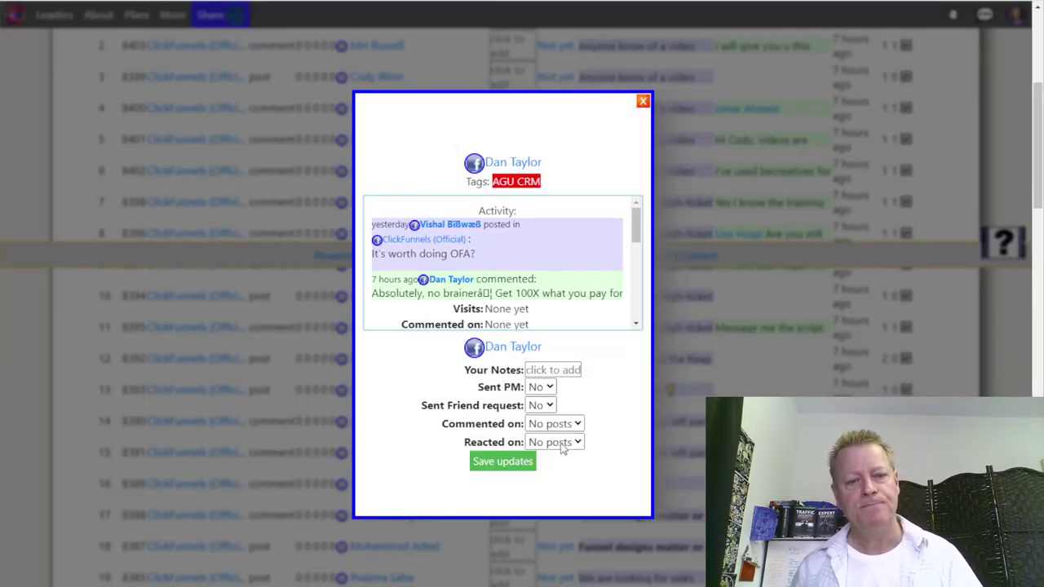
Record 1 post commented on and 1 post reacted to for the contact, and save
{"action": "left_click", "coordinate": [575, 424]}
{"action": "left_click", "coordinate": [568, 457]}
{"action": "left_click", "coordinate": [569, 444]}
{"action": "left_click", "coordinate": [552, 474]}
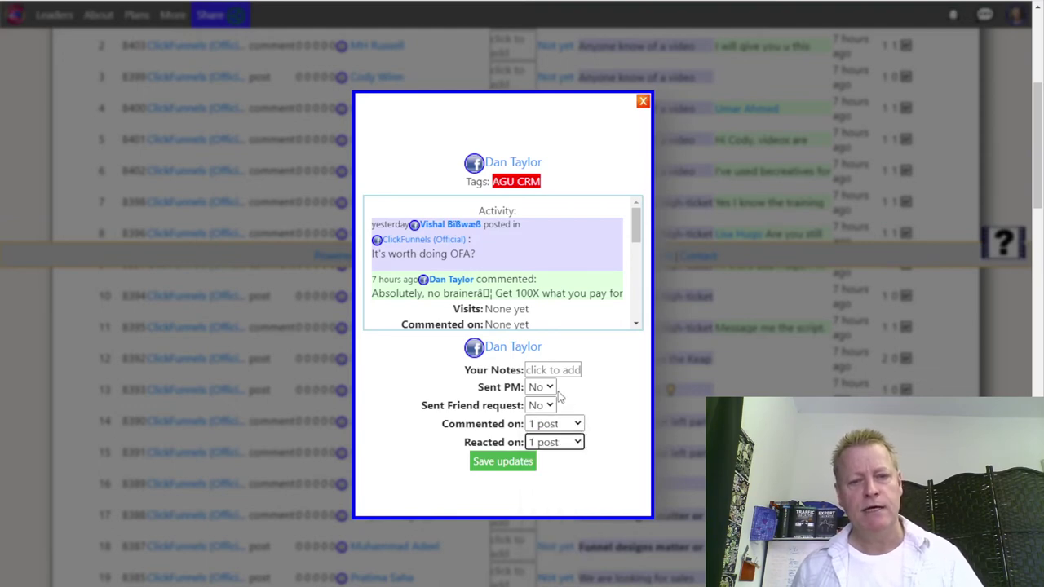
{"action": "left_click", "coordinate": [502, 461]}
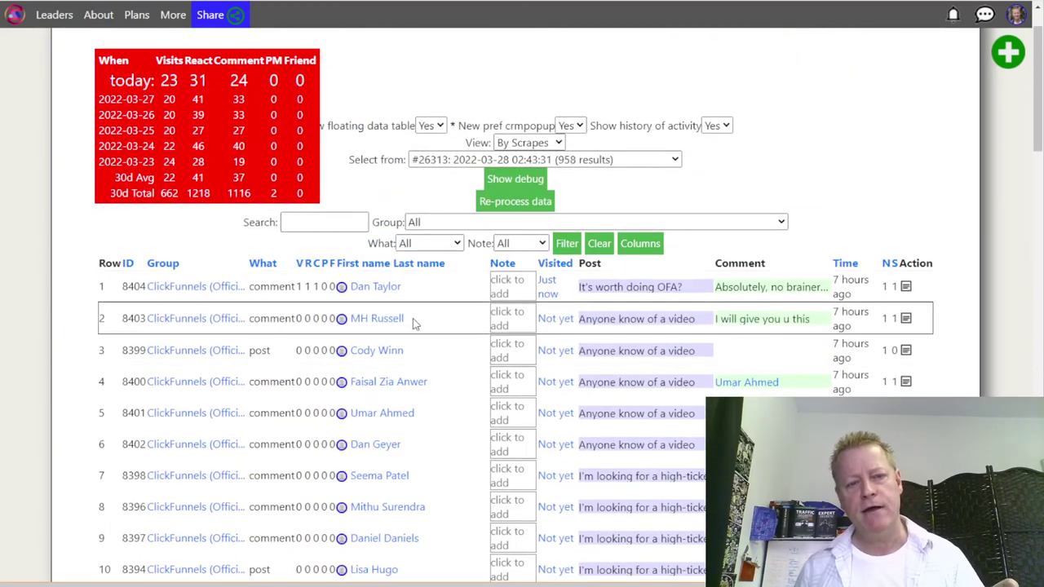
Review row 1's updated 1 1 1 counts, then sort the table by visit count
{"action": "left_click_drag", "start_coordinate": [298, 285], "coordinate": [321, 296]}
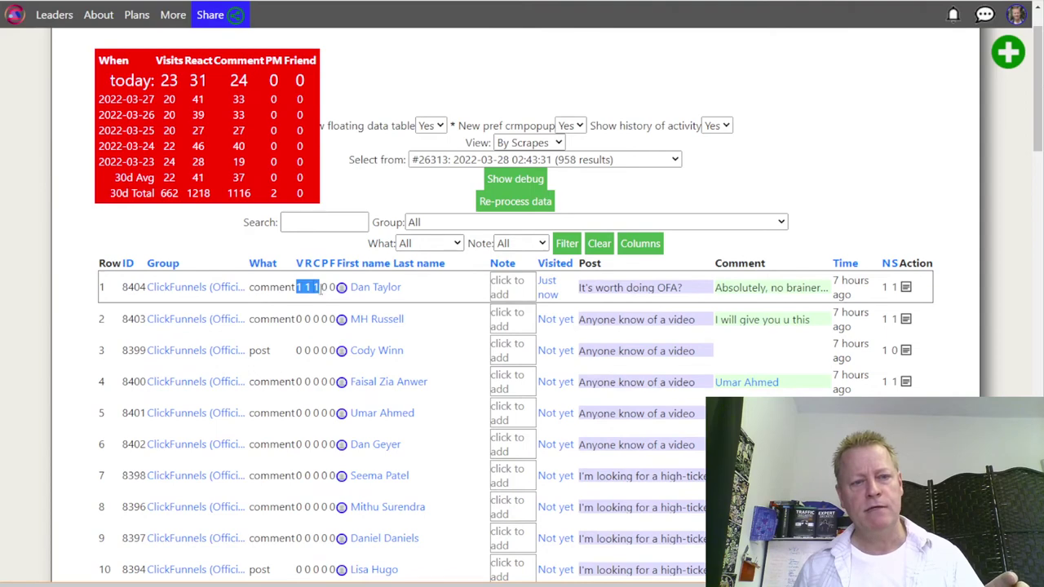
{"action": "left_click", "coordinate": [318, 287]}
{"action": "left_click", "coordinate": [679, 81]}
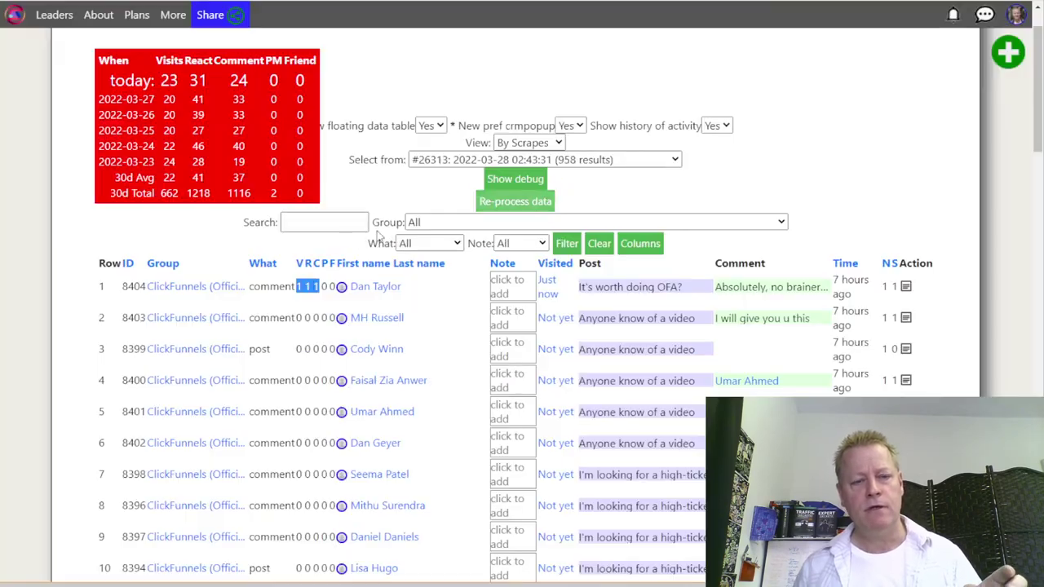
{"action": "left_click", "coordinate": [692, 178]}
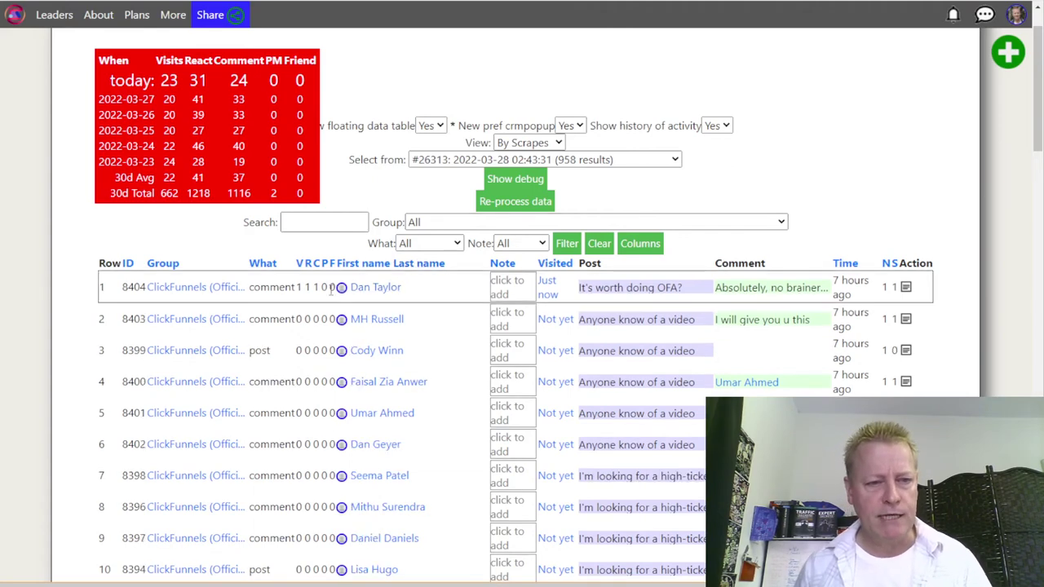
{"action": "scroll", "coordinate": [365, 341], "scroll_direction": "down", "scroll_amount": 2}
{"action": "scroll", "coordinate": [407, 359], "scroll_direction": "up", "scroll_amount": 3}
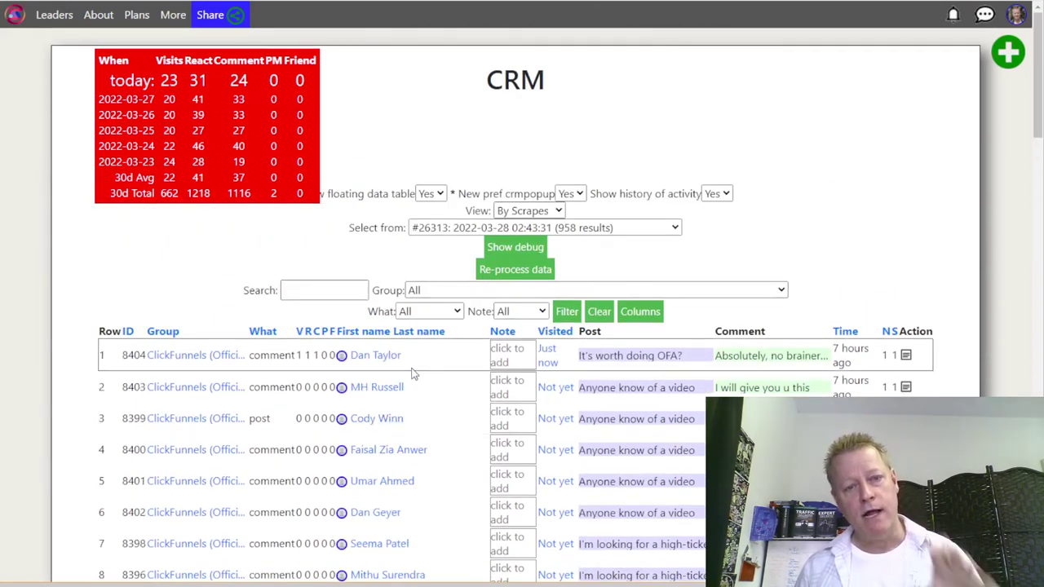
{"action": "scroll", "coordinate": [411, 373], "scroll_direction": "down", "scroll_amount": 2}
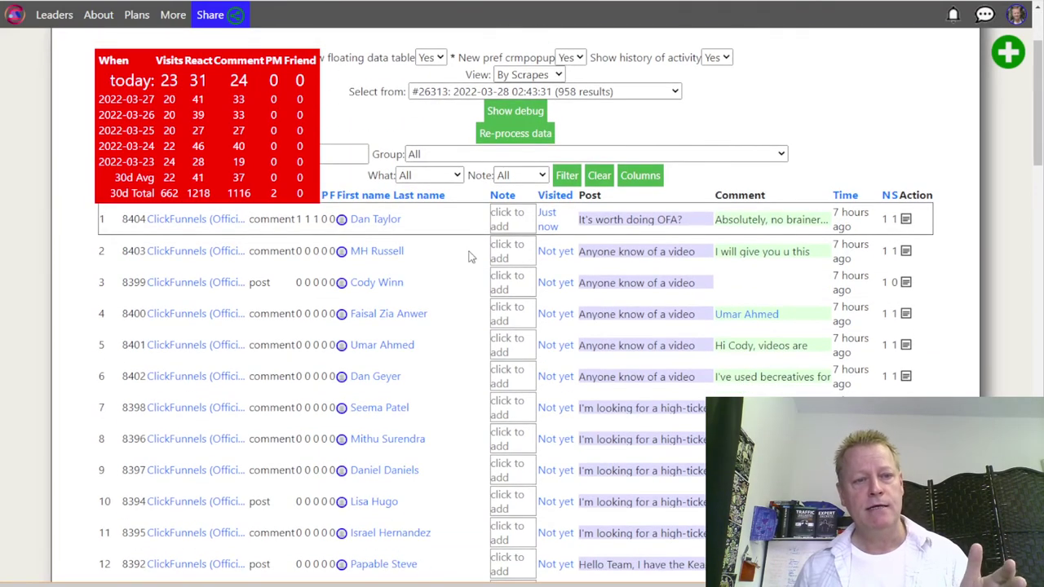
{"action": "scroll", "coordinate": [412, 299], "scroll_direction": "up", "scroll_amount": 1}
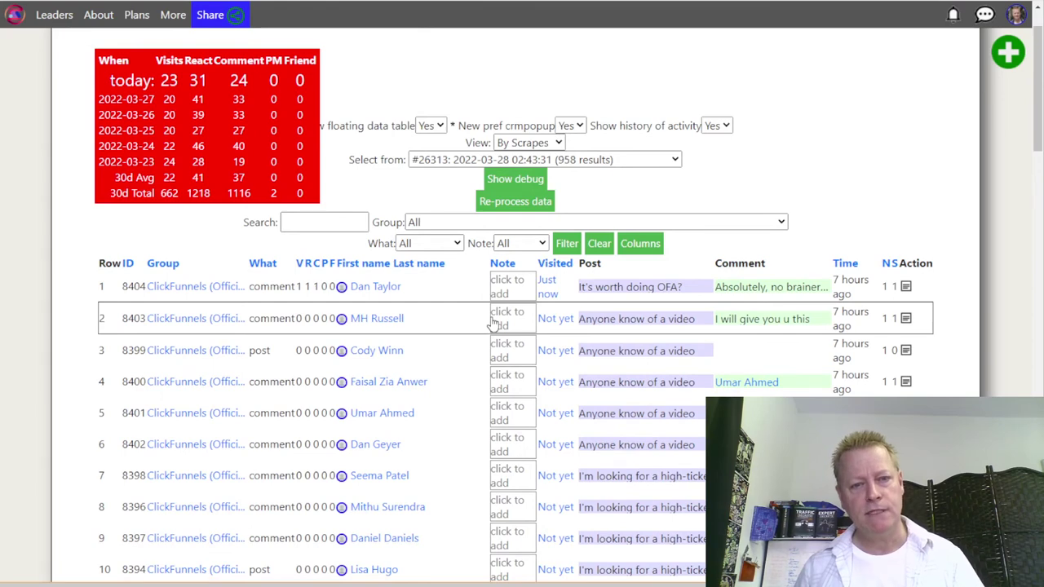
{"action": "left_click", "coordinate": [309, 267]}
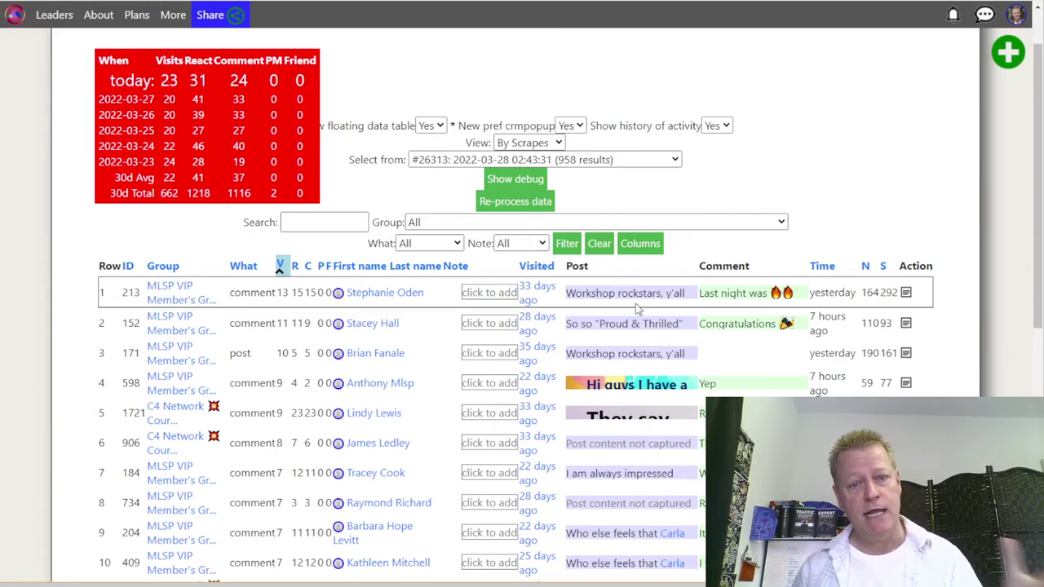
Browse the contacts table ranked by visits, topped by 13
{"action": "mouse_move", "coordinate": [612, 319]}
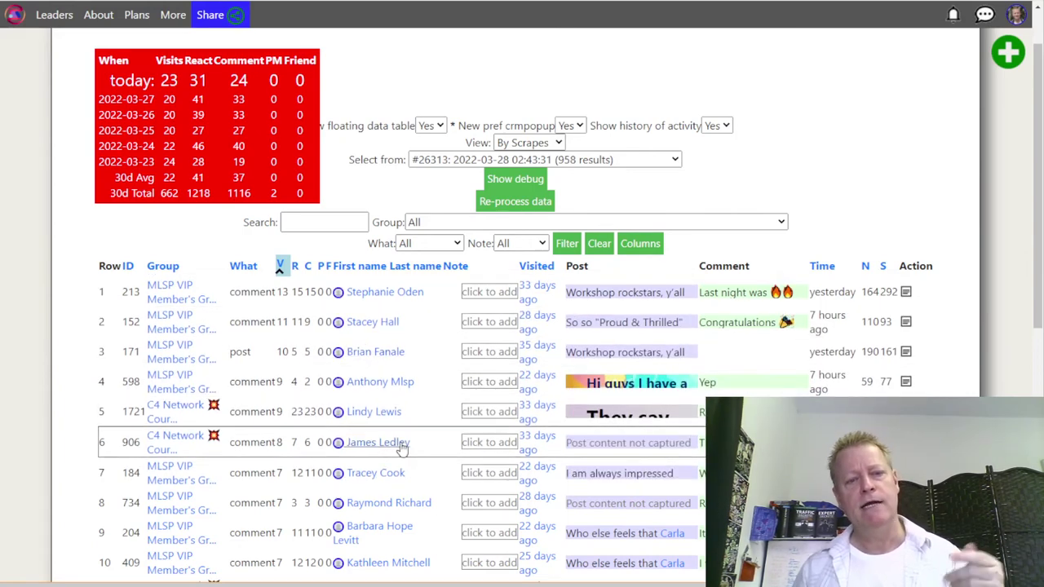
{"action": "scroll", "coordinate": [396, 440], "scroll_direction": "down", "scroll_amount": 3}
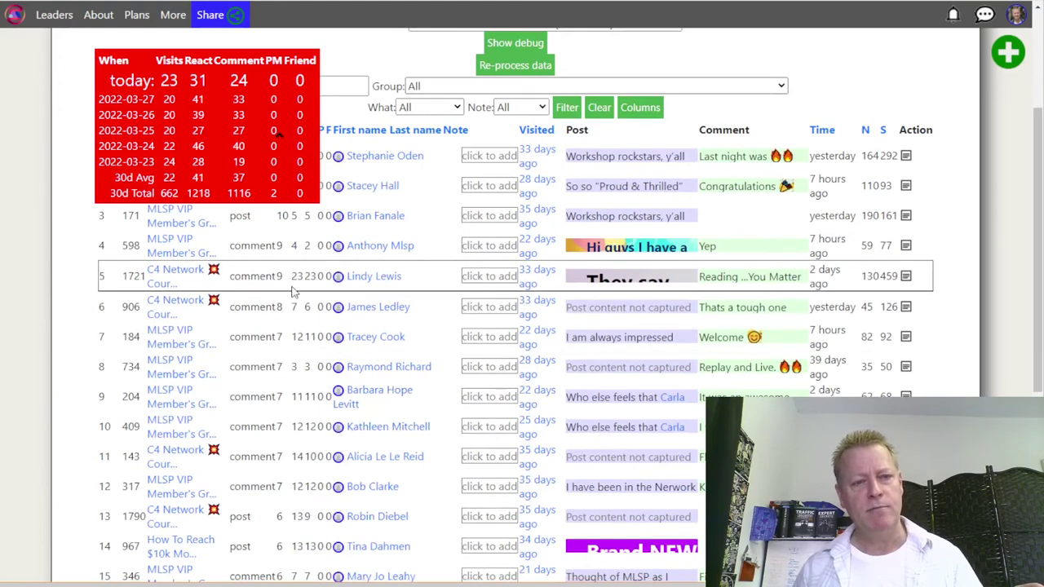
{"action": "scroll", "coordinate": [287, 269], "scroll_direction": "up", "scroll_amount": 2}
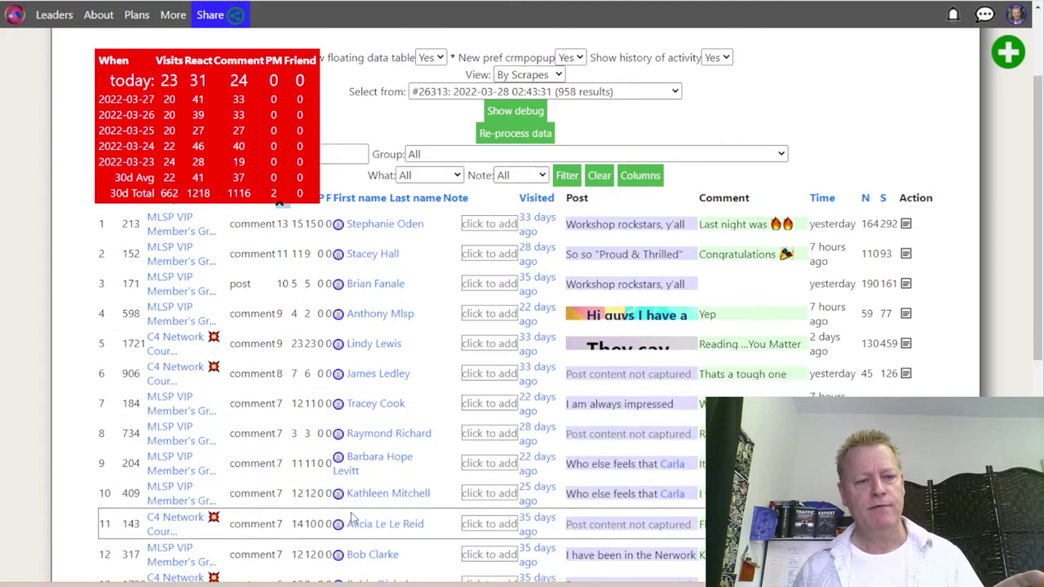
{"action": "scroll", "coordinate": [310, 530], "scroll_direction": "up", "scroll_amount": 4}
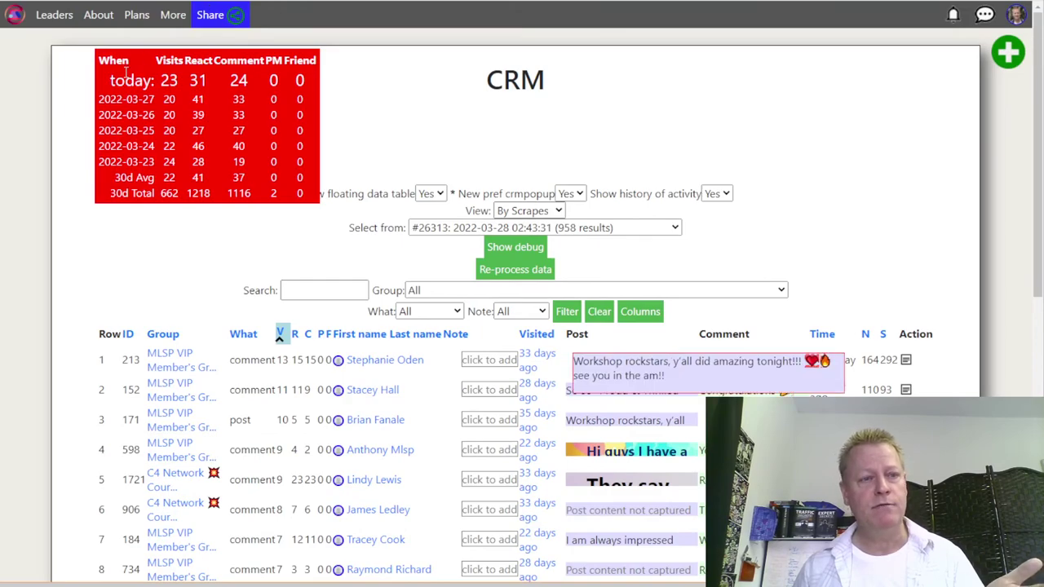
{"action": "scroll", "coordinate": [310, 252], "scroll_direction": "down", "scroll_amount": 9}
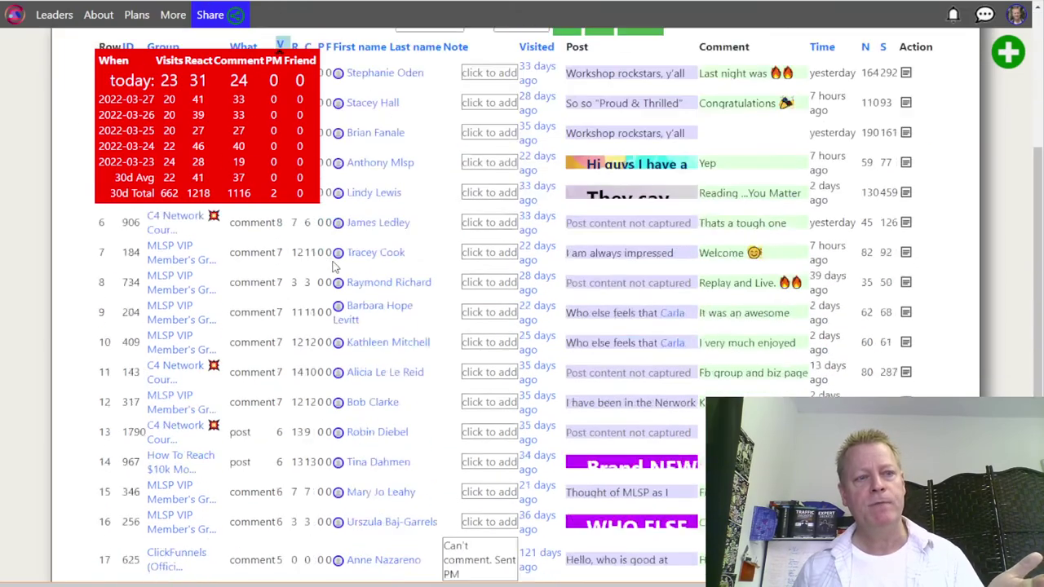
{"action": "scroll", "coordinate": [310, 253], "scroll_direction": "up", "scroll_amount": 8}
{"action": "scroll", "coordinate": [310, 252], "scroll_direction": "up", "scroll_amount": 1}
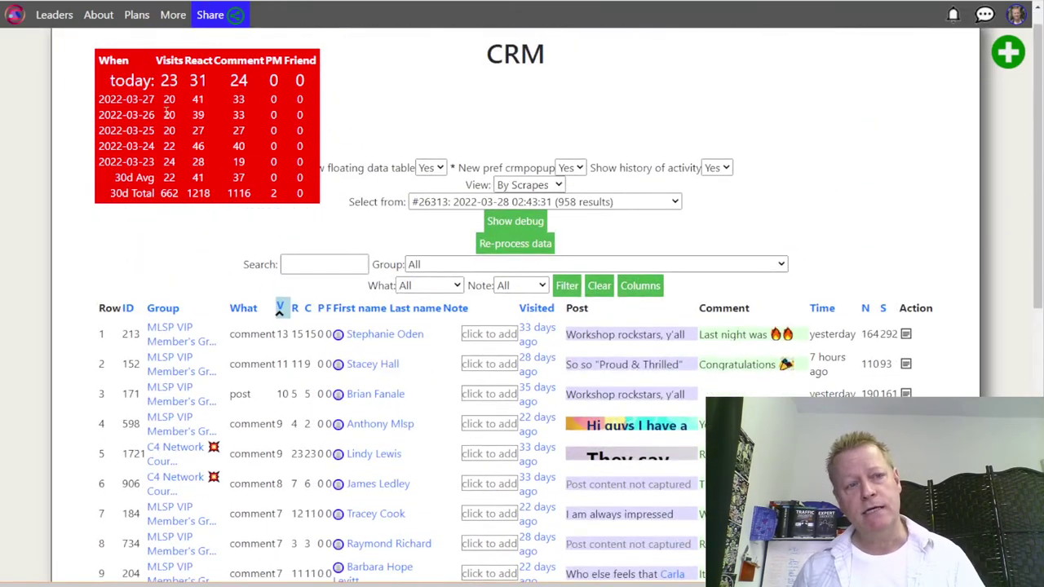
Highlight today's visit, react and comment totals and the 30-day average and total figures
{"action": "left_click_drag", "start_coordinate": [161, 87], "coordinate": [278, 89]}
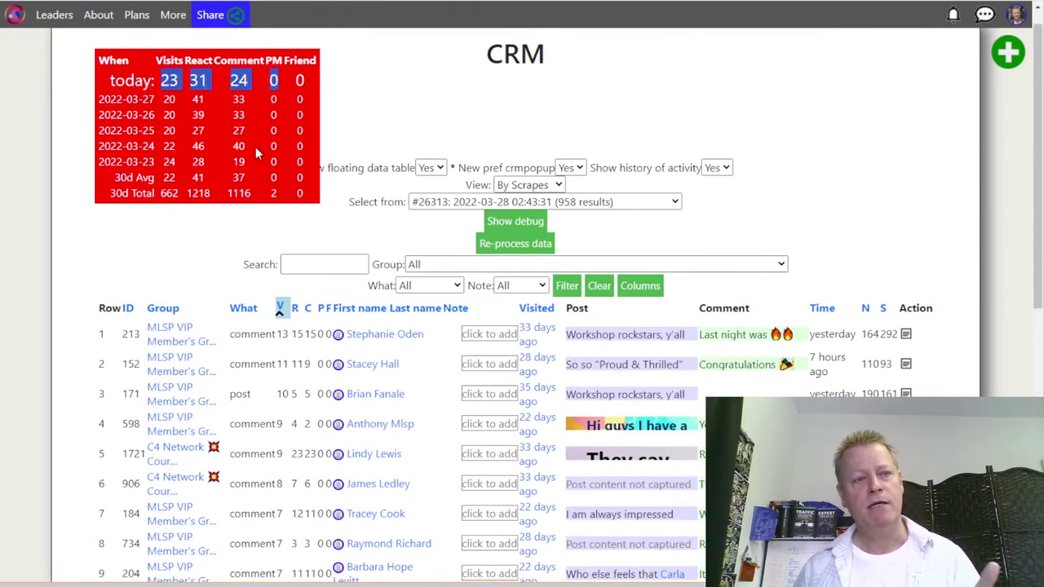
{"action": "left_click", "coordinate": [199, 189]}
{"action": "left_click_drag", "start_coordinate": [152, 180], "coordinate": [275, 173]}
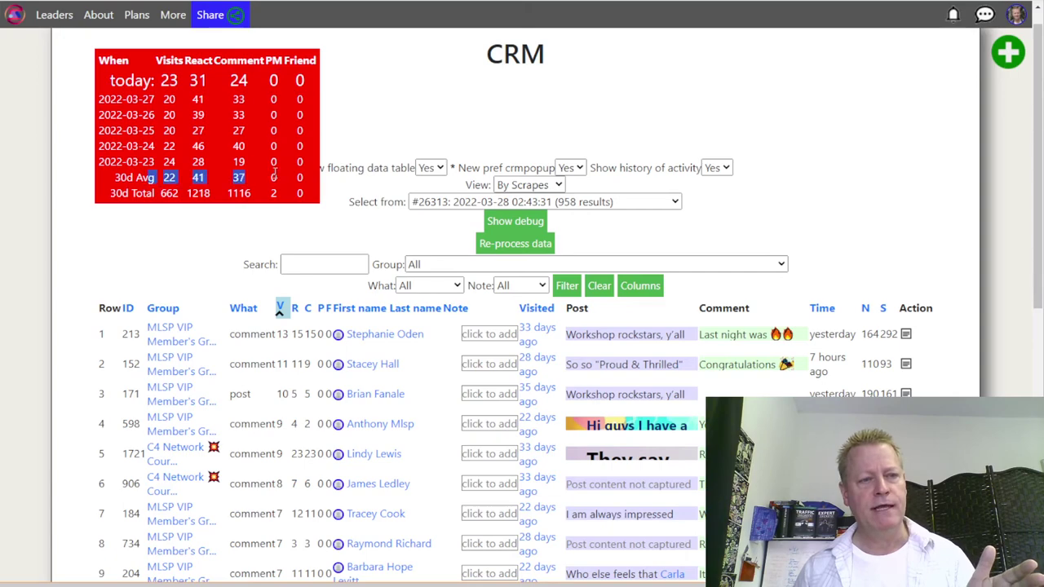
{"action": "left_click_drag", "start_coordinate": [162, 193], "coordinate": [221, 198]}
{"action": "left_click", "coordinate": [260, 188]}
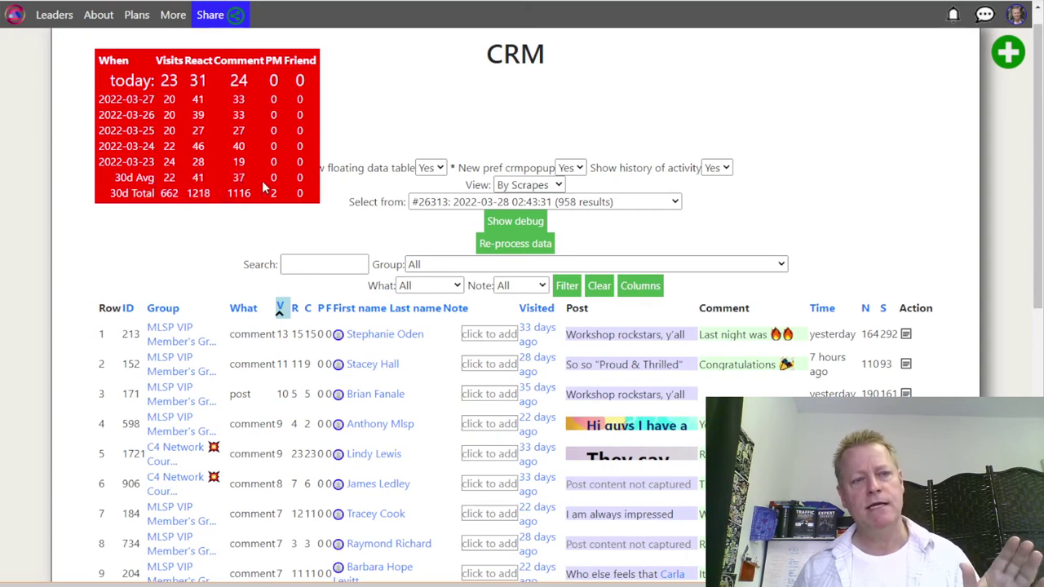
Scroll the sorted contact list and open a listed contact's Facebook profile
{"action": "scroll", "coordinate": [261, 185], "scroll_direction": "down", "scroll_amount": 8}
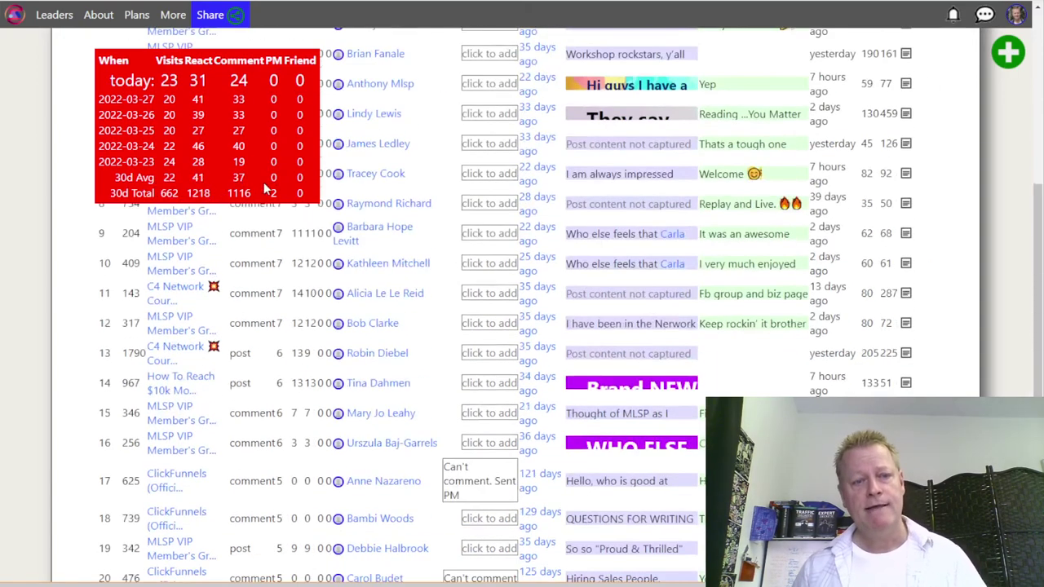
{"action": "scroll", "coordinate": [431, 303], "scroll_direction": "up", "scroll_amount": 10}
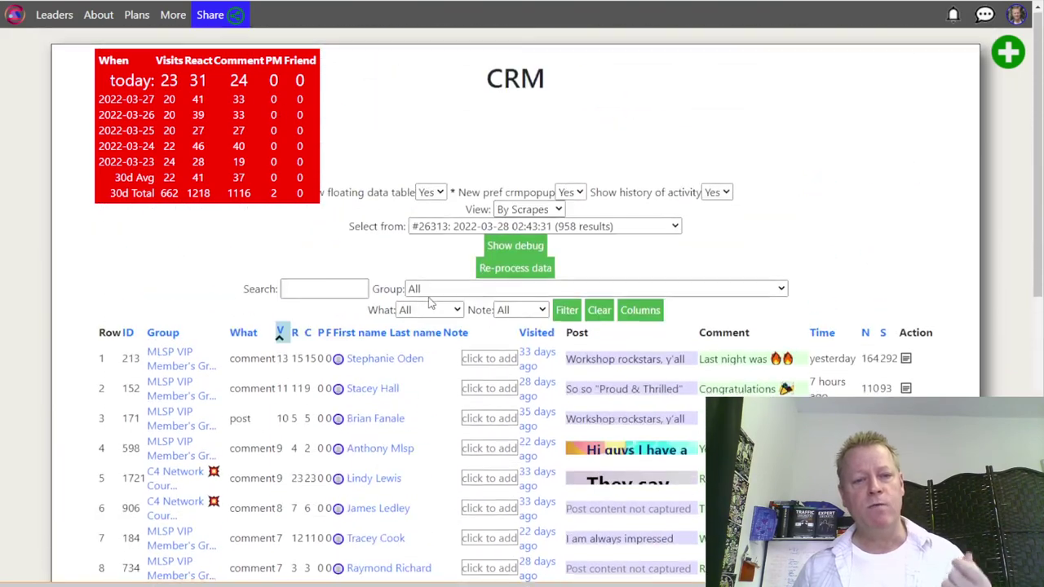
{"action": "scroll", "coordinate": [430, 304], "scroll_direction": "down", "scroll_amount": 4}
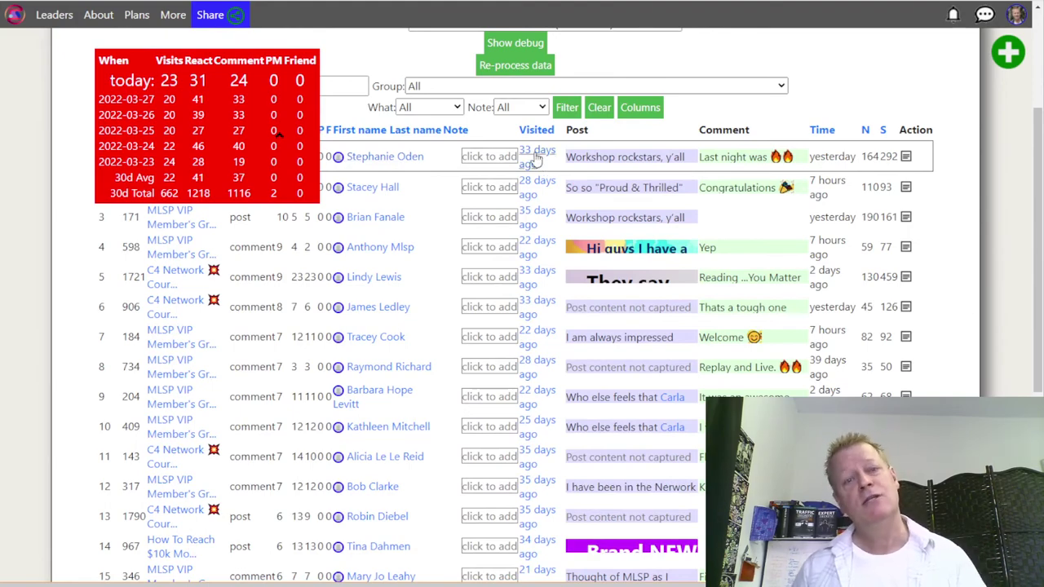
{"action": "scroll", "coordinate": [542, 236], "scroll_direction": "down", "scroll_amount": 3}
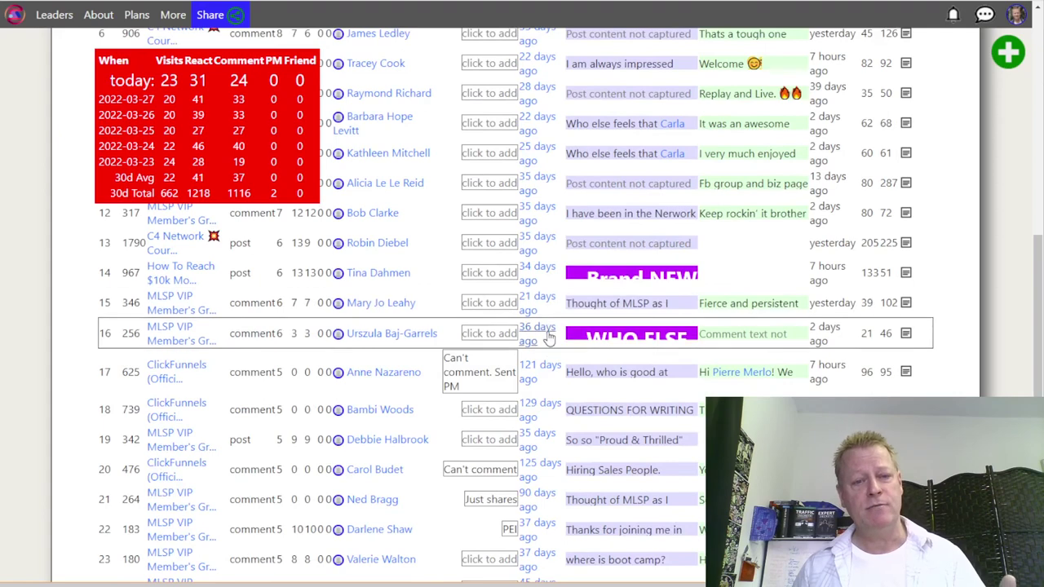
{"action": "scroll", "coordinate": [550, 317], "scroll_direction": "down", "scroll_amount": 2}
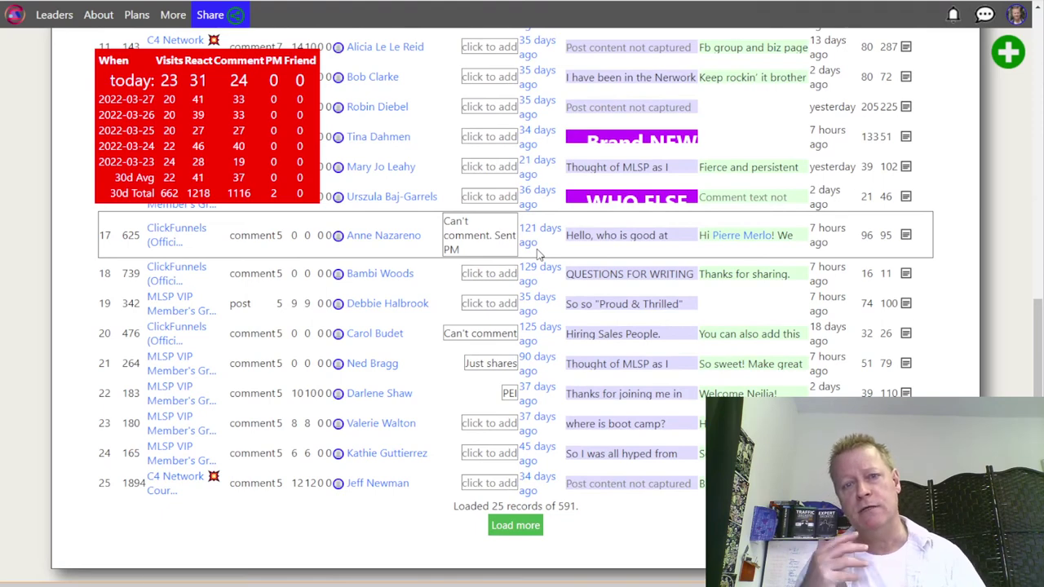
{"action": "scroll", "coordinate": [537, 255], "scroll_direction": "up", "scroll_amount": 1}
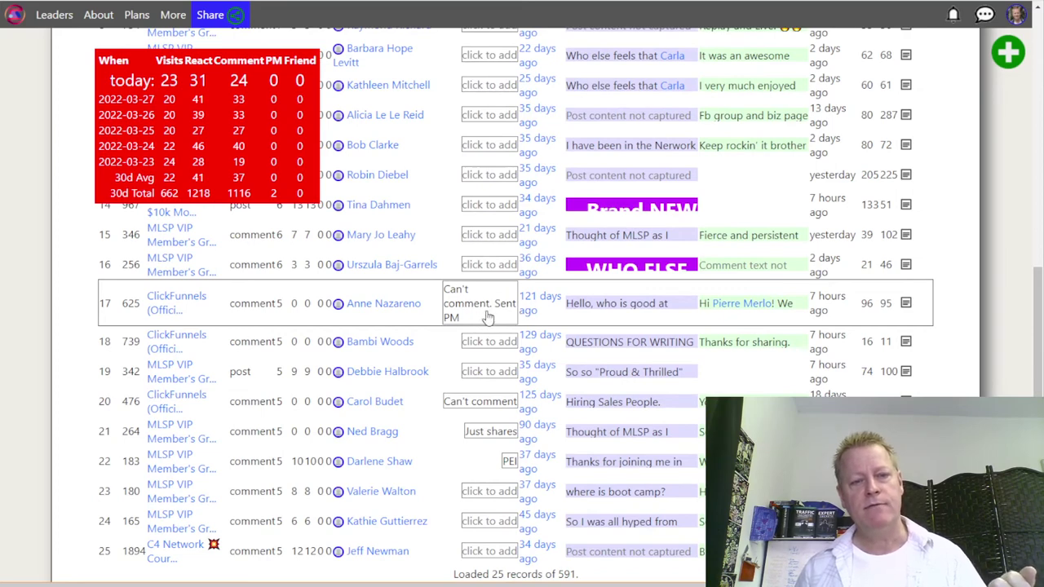
{"action": "scroll", "coordinate": [488, 318], "scroll_direction": "down", "scroll_amount": 1}
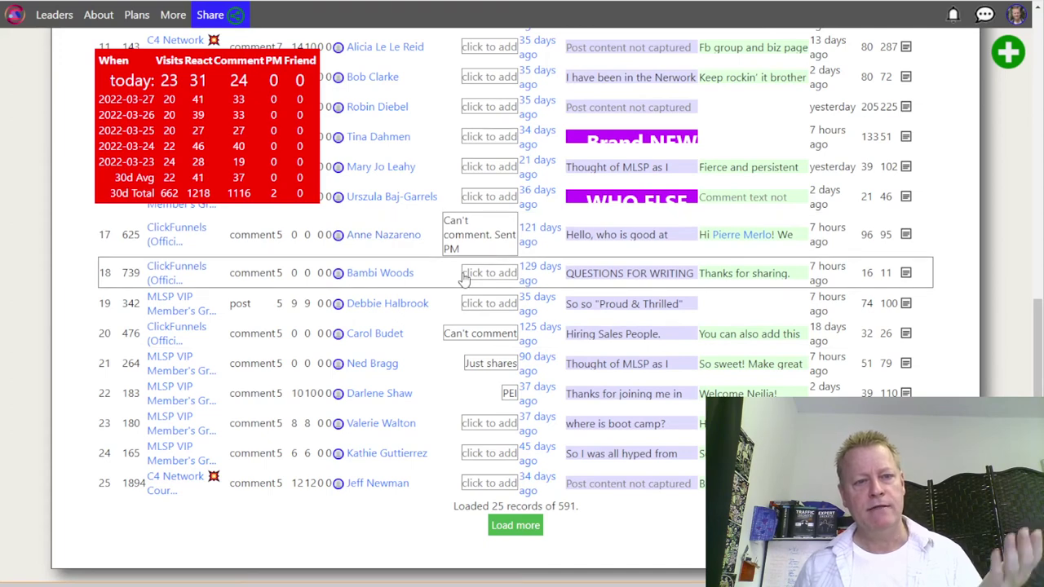
{"action": "left_click", "coordinate": [477, 245]}
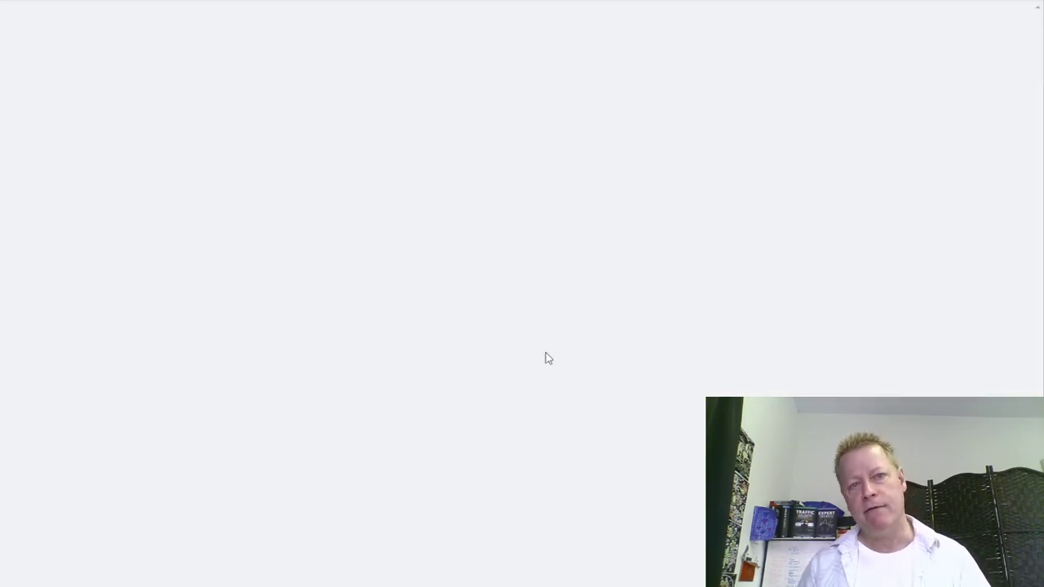
{"action": "scroll", "coordinate": [545, 359], "scroll_direction": "down", "scroll_amount": 7}
{"action": "scroll", "coordinate": [547, 359], "scroll_direction": "up", "scroll_amount": 7}
{"action": "scroll", "coordinate": [645, 288], "scroll_direction": "down", "scroll_amount": 5}
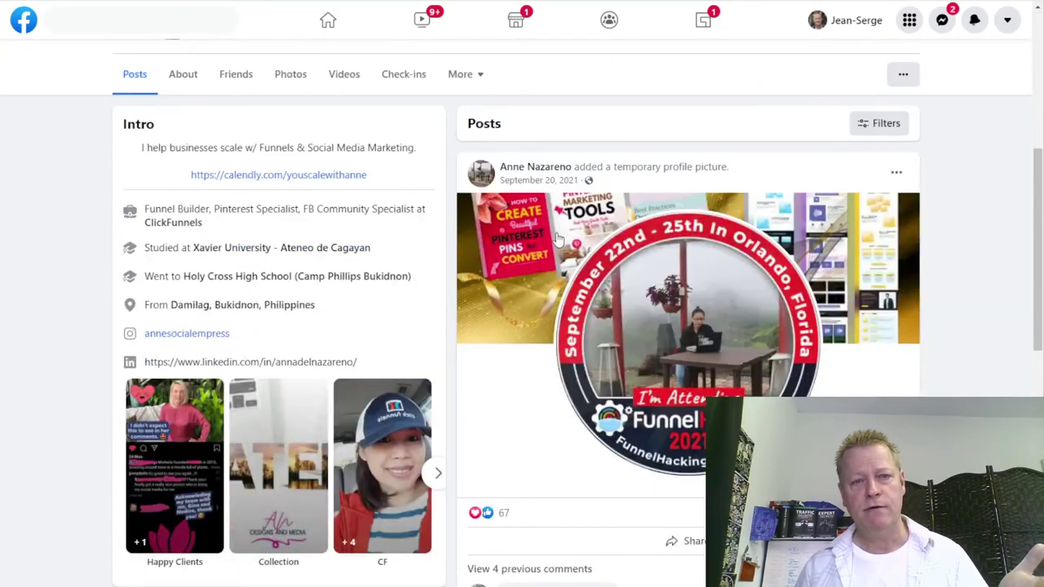
{"action": "scroll", "coordinate": [666, 174], "scroll_direction": "up", "scroll_amount": 2}
{"action": "scroll", "coordinate": [612, 373], "scroll_direction": "down", "scroll_amount": 5}
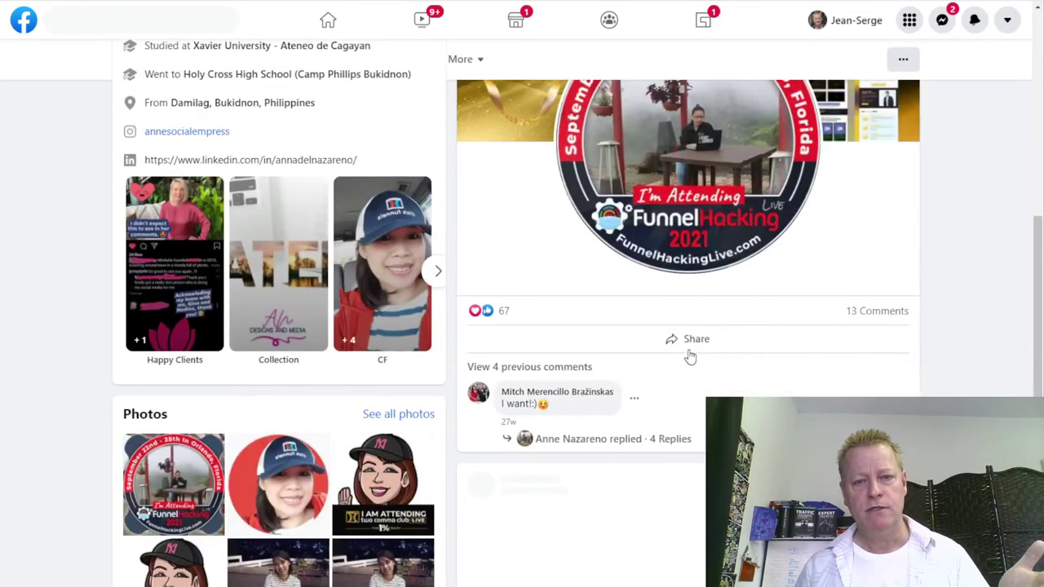
{"action": "scroll", "coordinate": [669, 355], "scroll_direction": "down", "scroll_amount": 5}
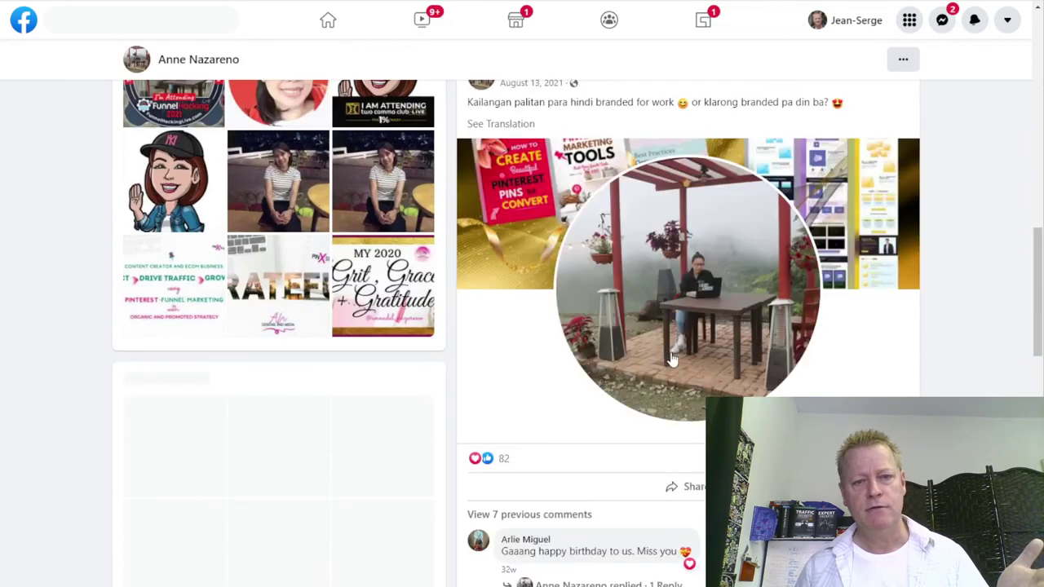
{"action": "scroll", "coordinate": [611, 261], "scroll_direction": "down", "scroll_amount": 4}
{"action": "scroll", "coordinate": [609, 439], "scroll_direction": "down", "scroll_amount": 4}
{"action": "scroll", "coordinate": [668, 426], "scroll_direction": "down", "scroll_amount": 3}
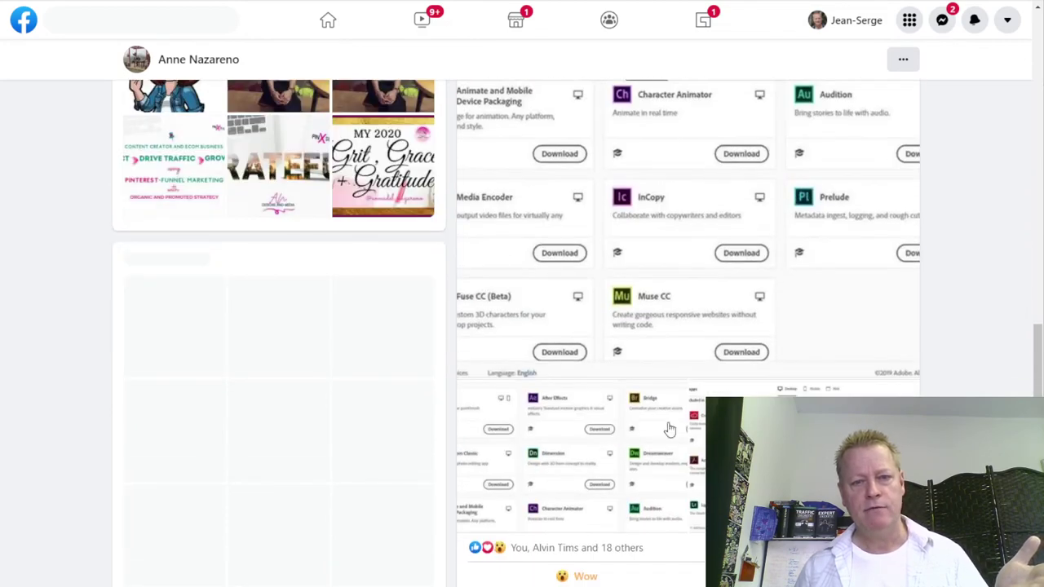
{"action": "scroll", "coordinate": [617, 354], "scroll_direction": "up", "scroll_amount": 8}
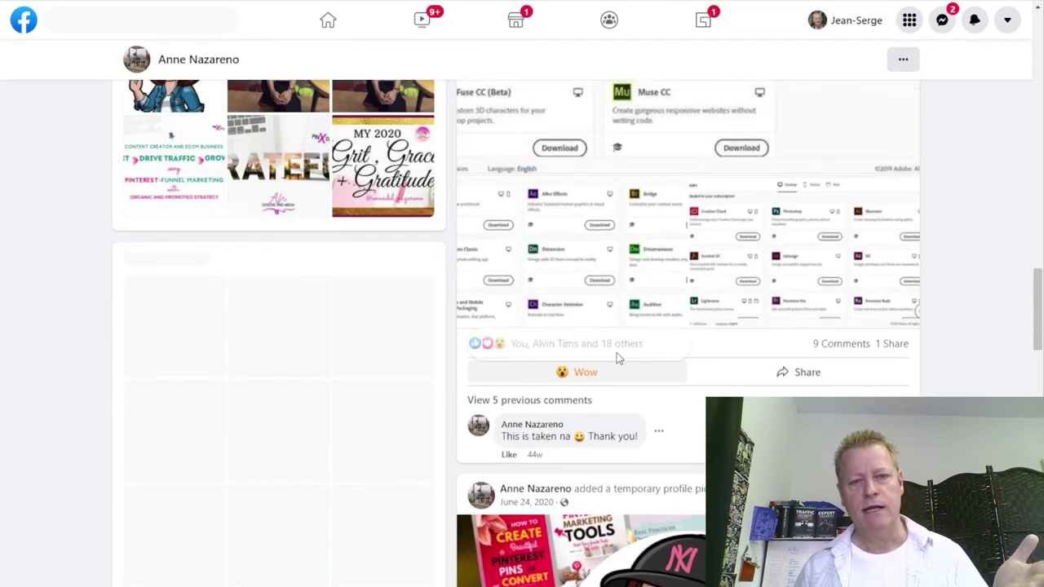
{"action": "scroll", "coordinate": [667, 406], "scroll_direction": "up", "scroll_amount": 15}
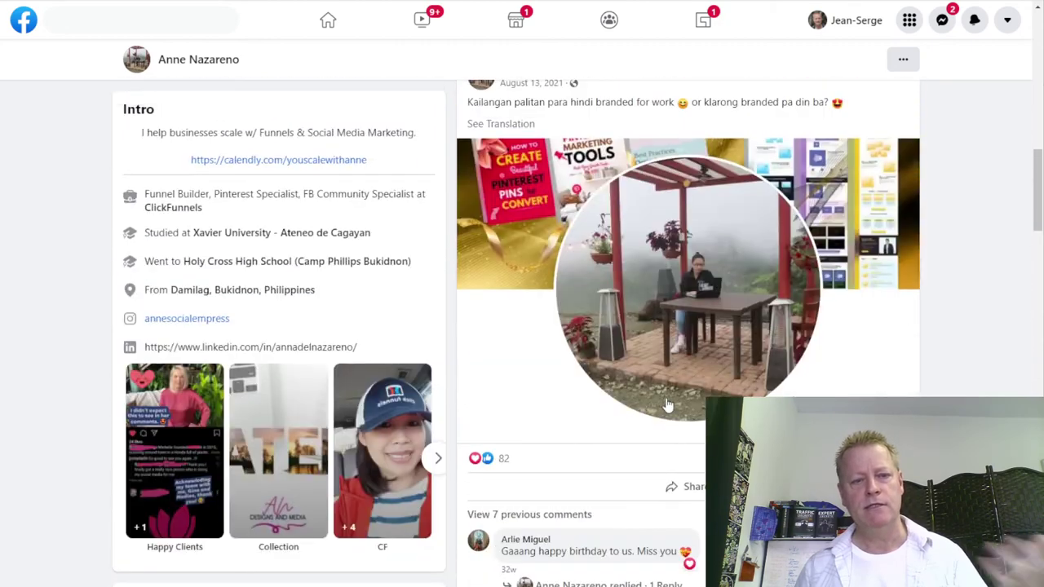
{"action": "scroll", "coordinate": [667, 403], "scroll_direction": "down", "scroll_amount": 5}
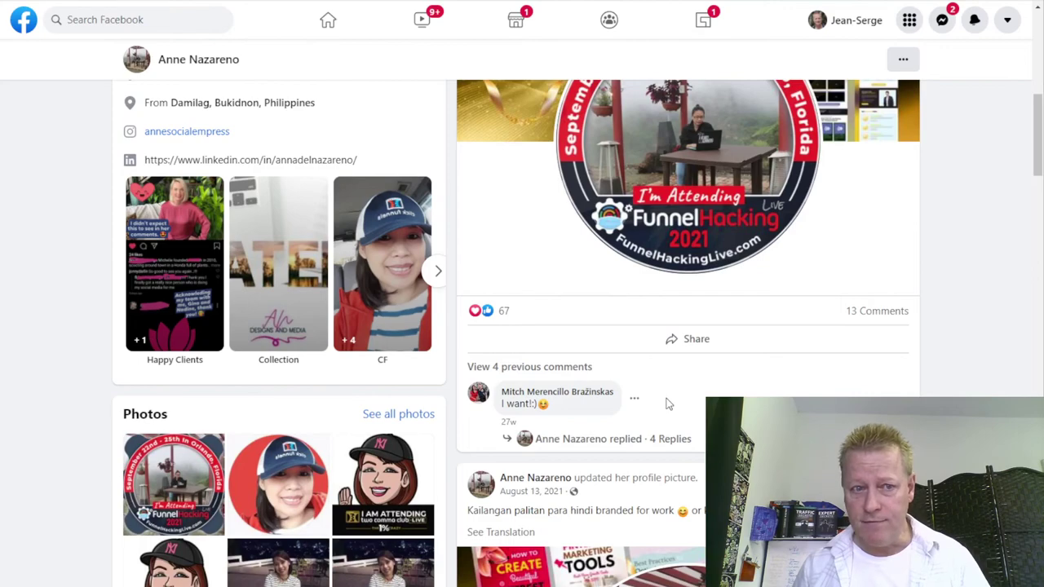
{"action": "scroll", "coordinate": [688, 401], "scroll_direction": "down", "scroll_amount": 9}
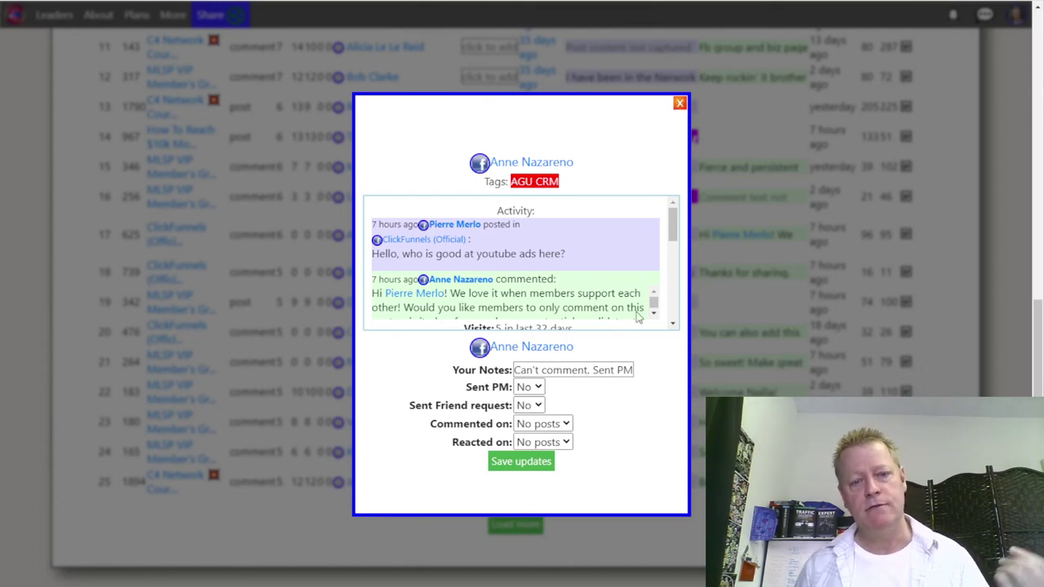
Save the note "Can't comment. Sent PM" to the member's record
{"action": "left_click", "coordinate": [530, 462]}
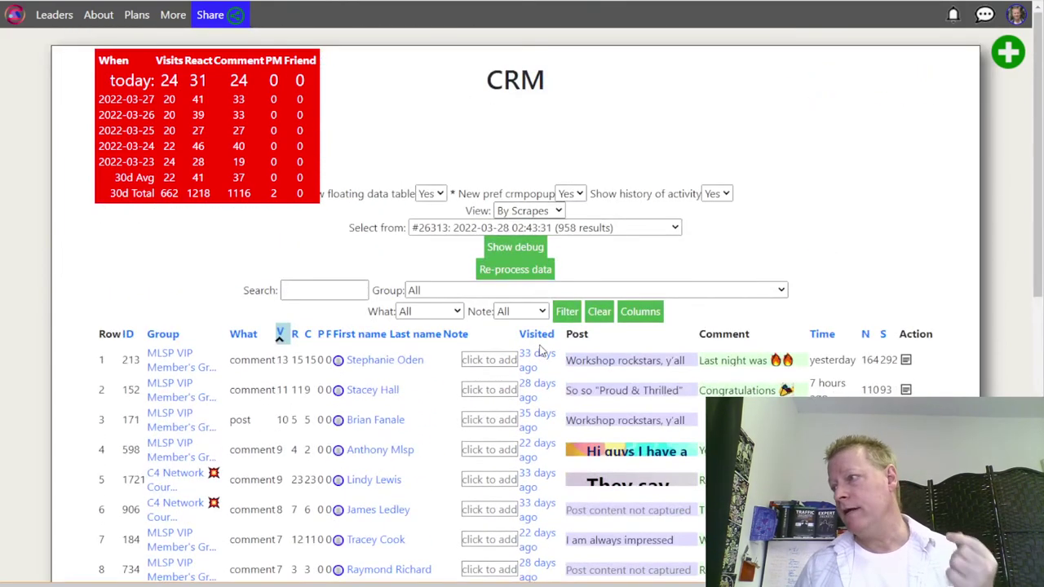
{"action": "scroll", "coordinate": [538, 342], "scroll_direction": "down", "scroll_amount": 4}
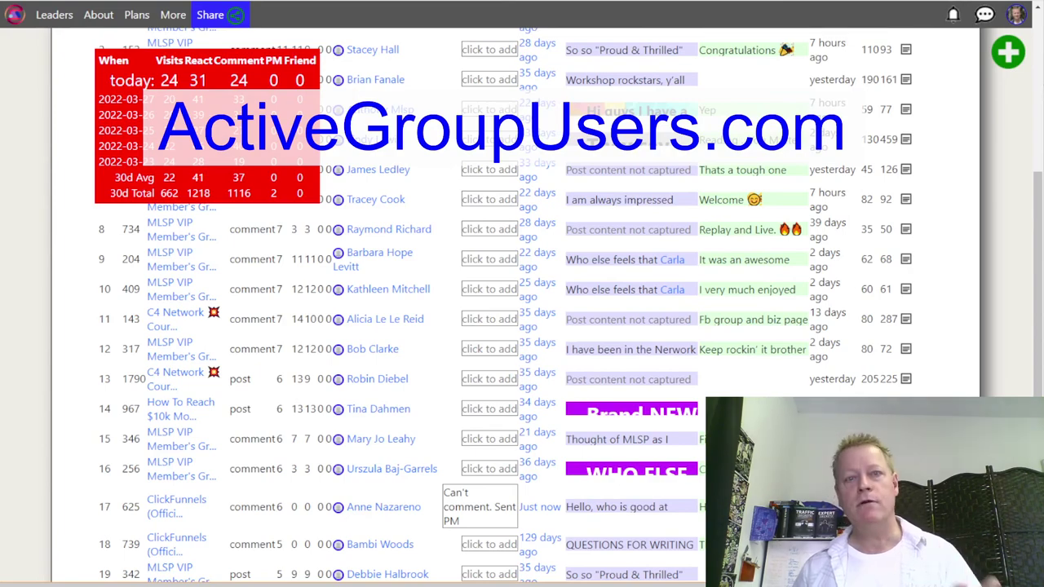
Open a new incognito window and go to the activegroupusers.com website
{"action": "left_click", "coordinate": [1029, 1]}
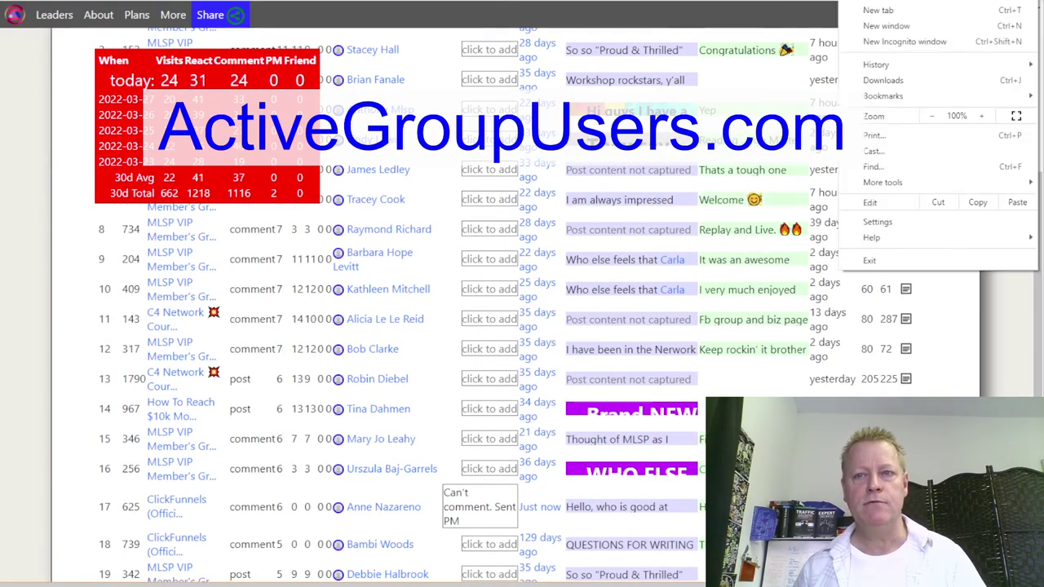
{"action": "left_click", "coordinate": [897, 41]}
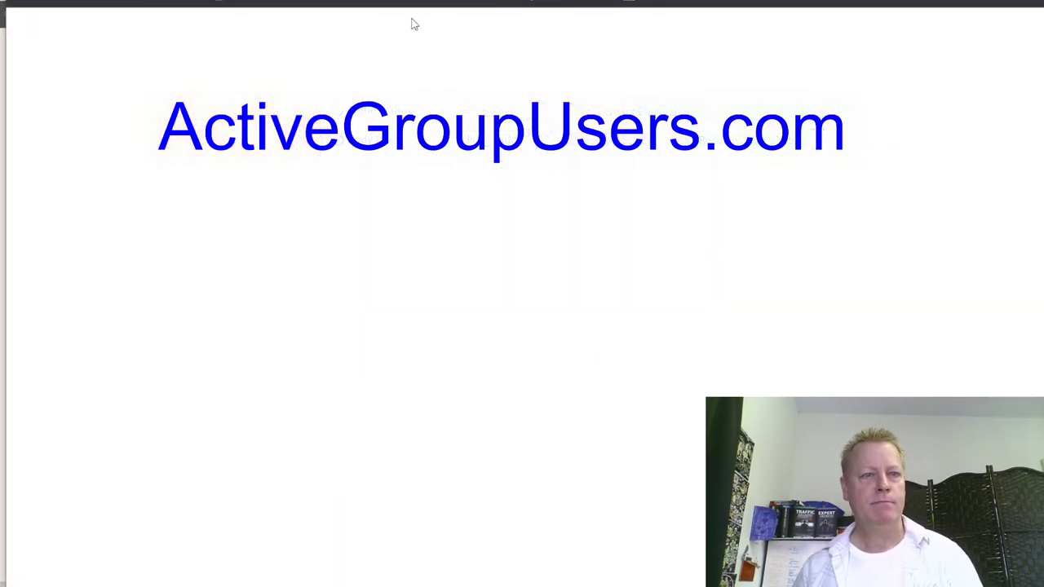
{"action": "type", "text": "active"}
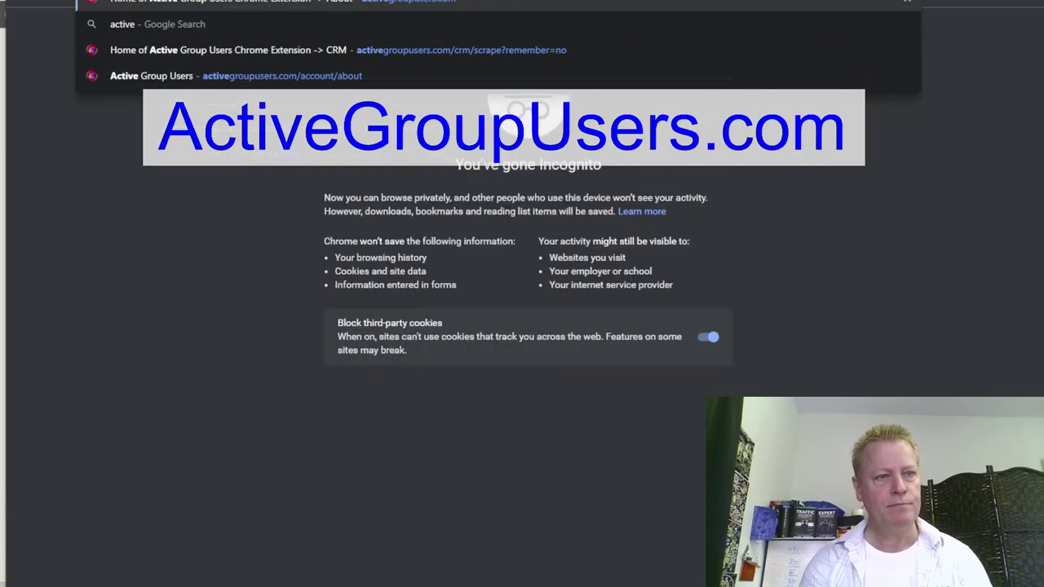
{"action": "key", "text": "Return"}
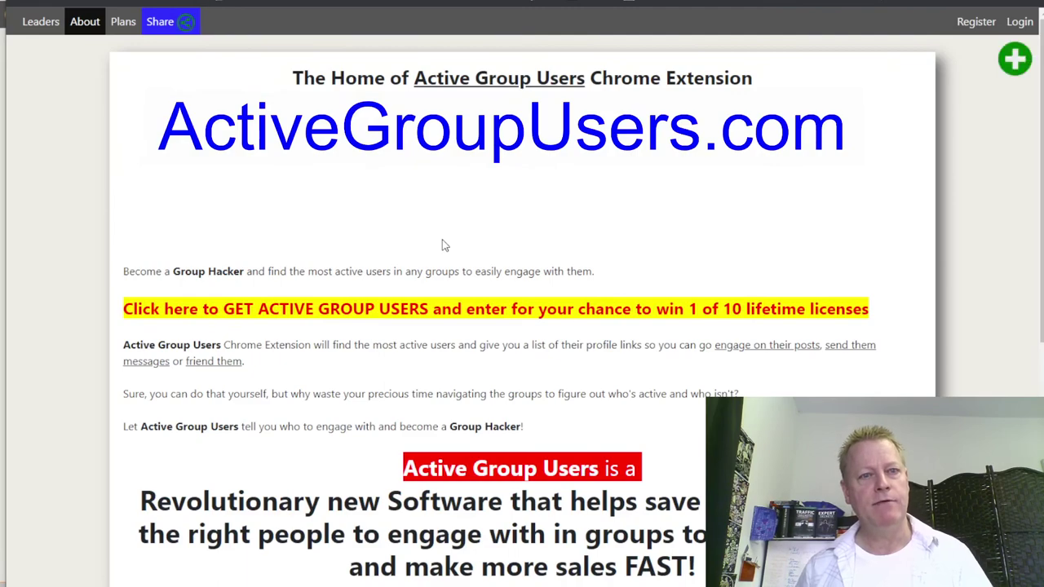
Scroll through the Active Group Users home page
{"action": "scroll", "coordinate": [487, 277], "scroll_direction": "down", "scroll_amount": 5}
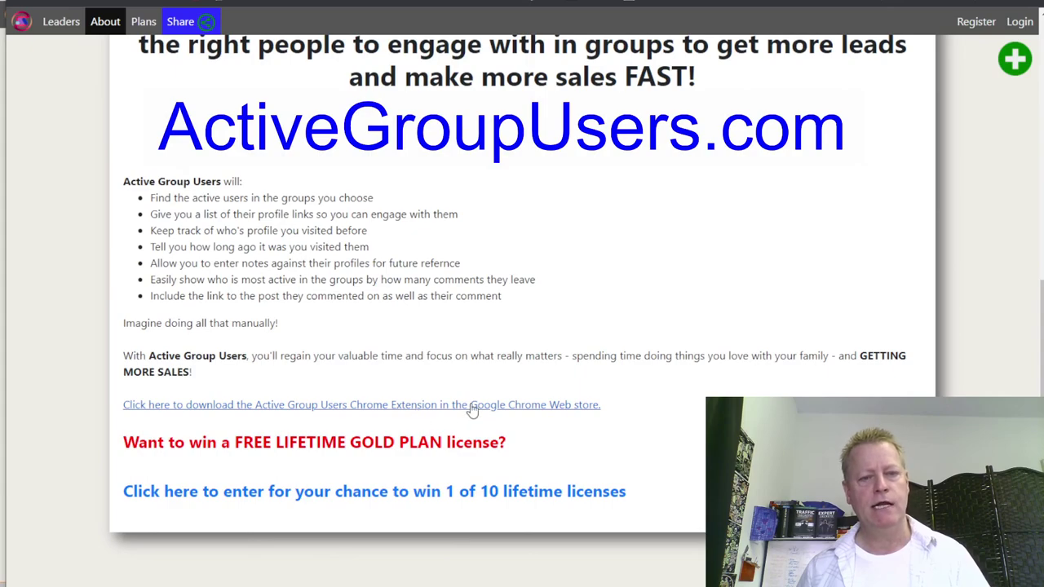
{"action": "scroll", "coordinate": [477, 414], "scroll_direction": "up", "scroll_amount": 4}
{"action": "scroll", "coordinate": [490, 391], "scroll_direction": "down", "scroll_amount": 2}
{"action": "scroll", "coordinate": [508, 382], "scroll_direction": "up", "scroll_amount": 1}
{"action": "scroll", "coordinate": [508, 377], "scroll_direction": "up", "scroll_amount": 2}
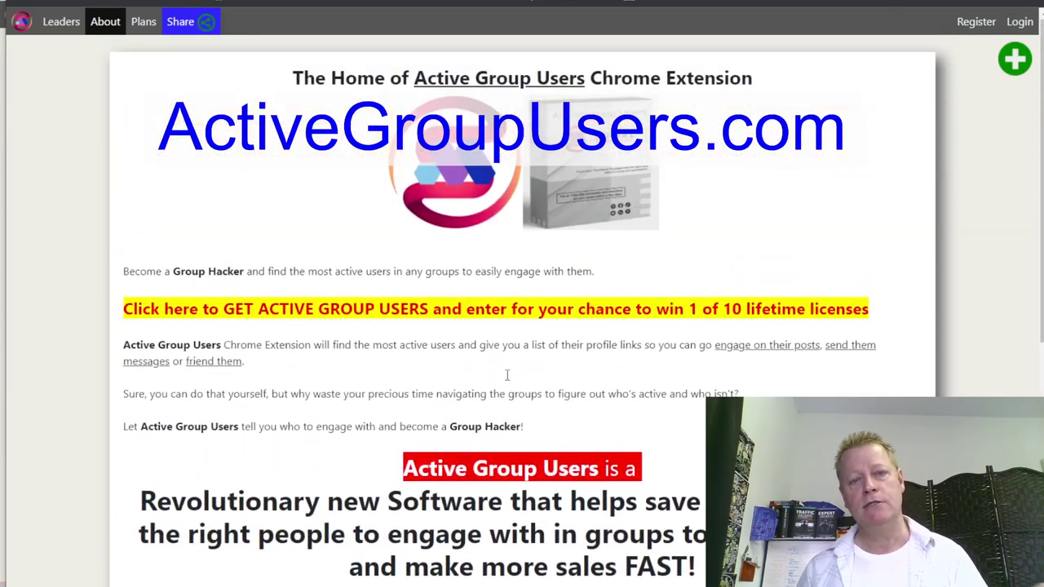
{"action": "scroll", "coordinate": [514, 375], "scroll_direction": "down", "scroll_amount": 4}
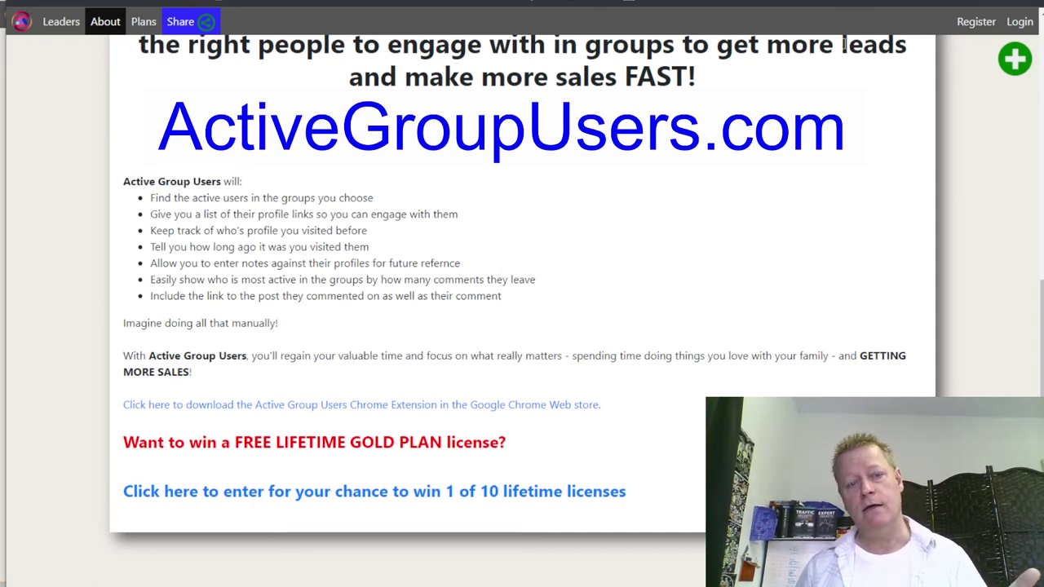
{"action": "scroll", "coordinate": [844, 43], "scroll_direction": "up", "scroll_amount": 5}
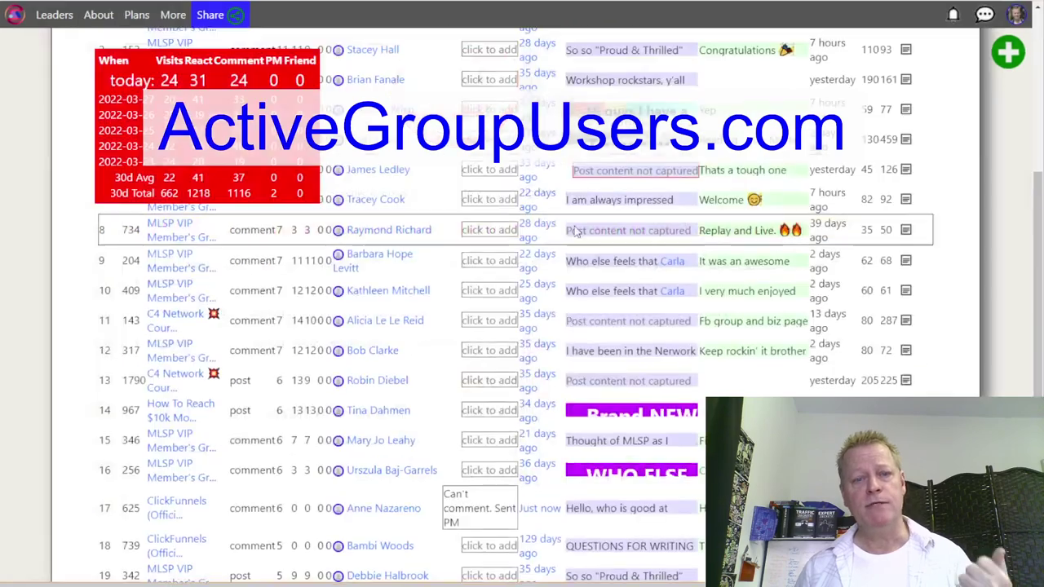
{"action": "scroll", "coordinate": [513, 236], "scroll_direction": "down", "scroll_amount": 4}
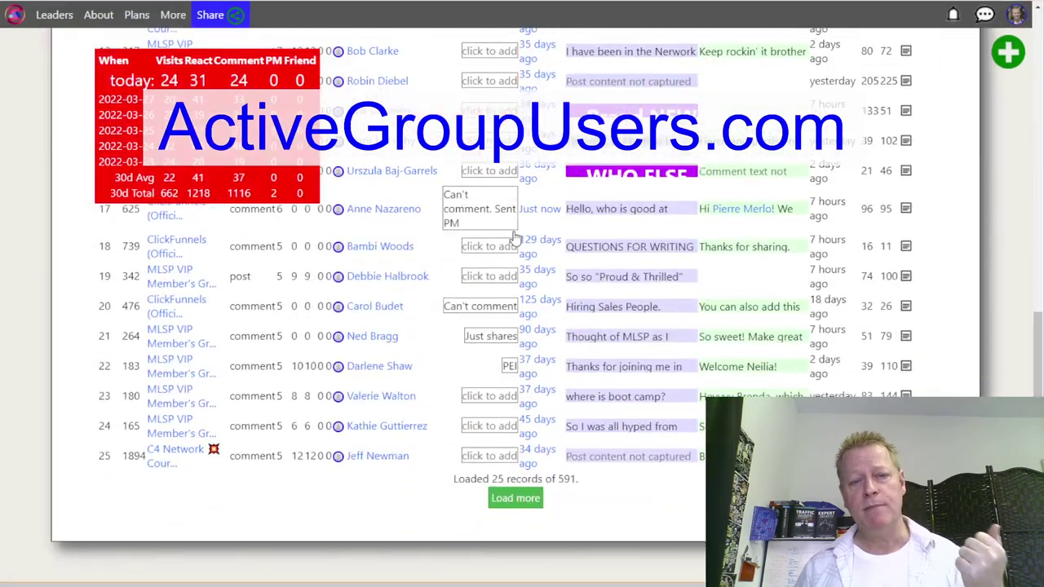
Scroll the CRM table's 25 of 591 records, previewing a member's post or comment
{"action": "scroll", "coordinate": [514, 237], "scroll_direction": "up", "scroll_amount": 7}
{"action": "scroll", "coordinate": [514, 236], "scroll_direction": "down", "scroll_amount": 7}
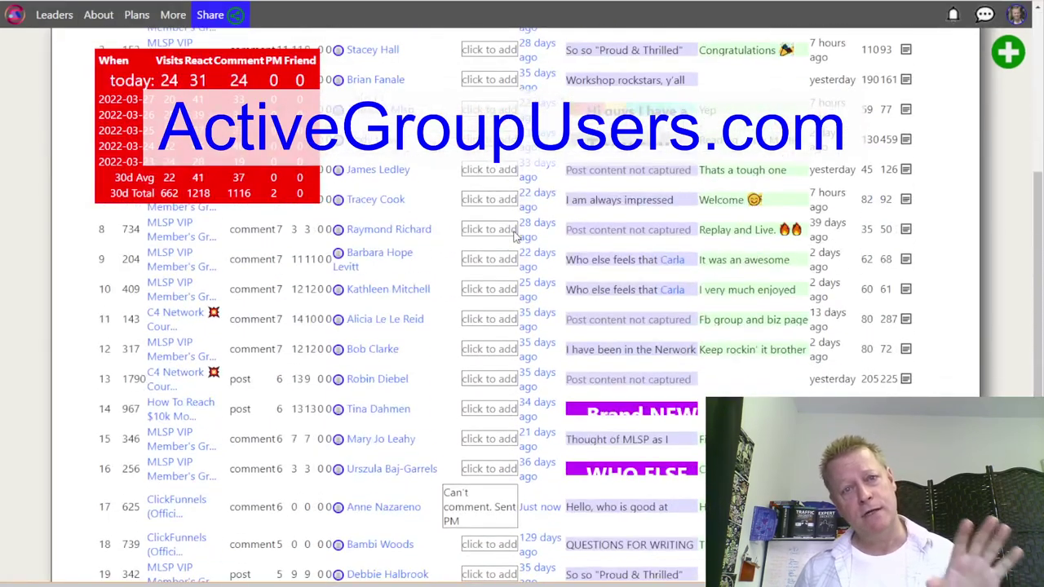
{"action": "scroll", "coordinate": [513, 237], "scroll_direction": "up", "scroll_amount": 7}
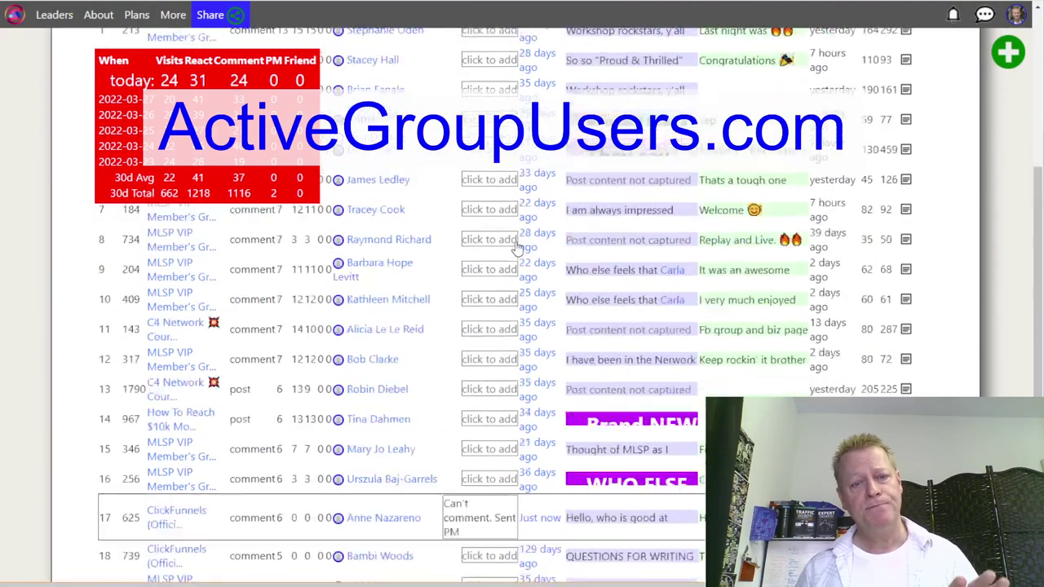
{"action": "scroll", "coordinate": [516, 247], "scroll_direction": "down", "scroll_amount": 4}
{"action": "scroll", "coordinate": [571, 277], "scroll_direction": "up", "scroll_amount": 2}
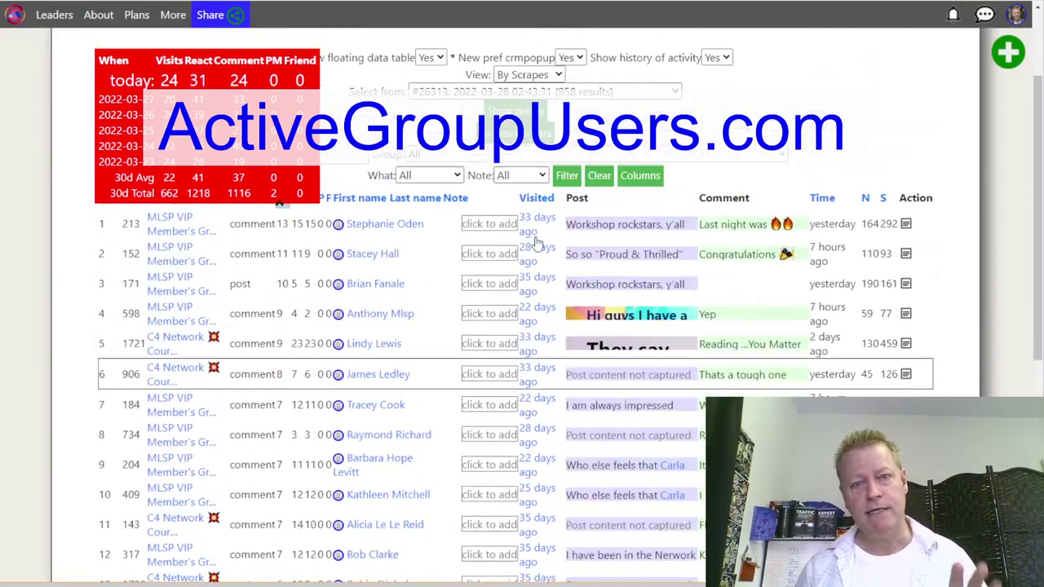
{"action": "scroll", "coordinate": [628, 302], "scroll_direction": "down", "scroll_amount": 3}
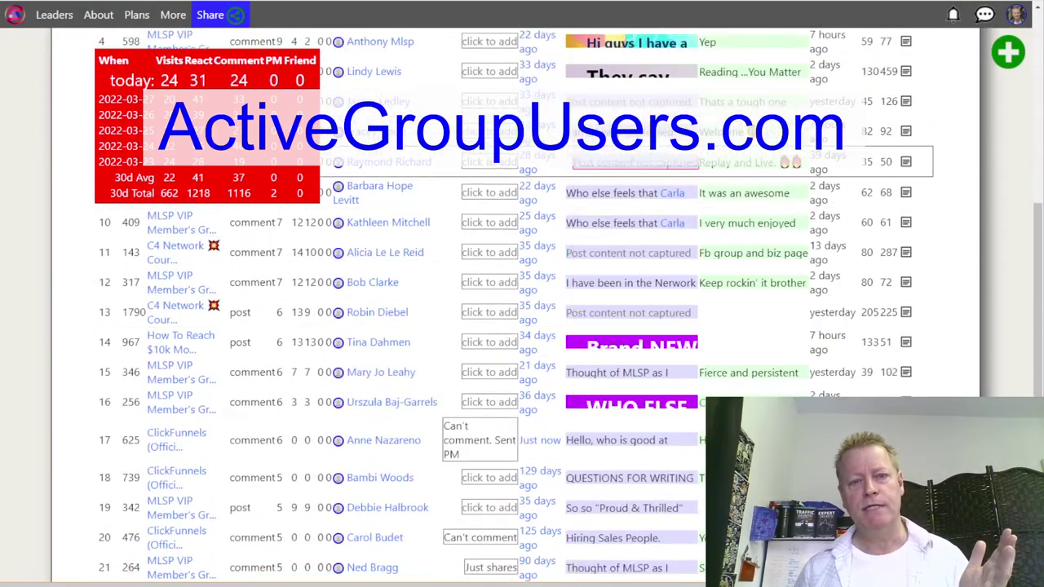
{"action": "scroll", "coordinate": [623, 245], "scroll_direction": "up", "scroll_amount": 3}
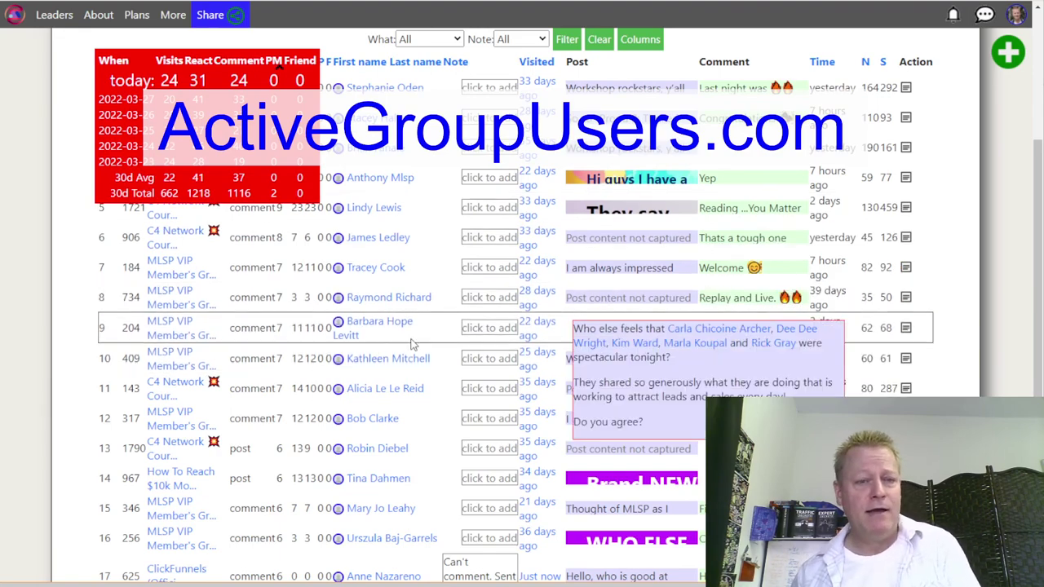
{"action": "scroll", "coordinate": [416, 326], "scroll_direction": "down", "scroll_amount": 2}
{"action": "scroll", "coordinate": [416, 314], "scroll_direction": "down", "scroll_amount": 1}
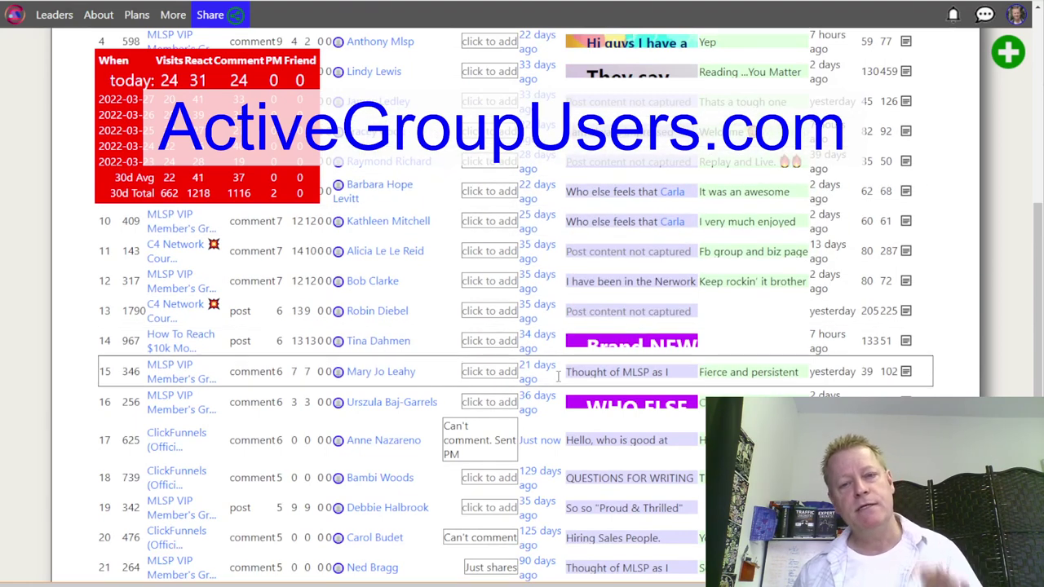
{"action": "mouse_move", "coordinate": [674, 349]}
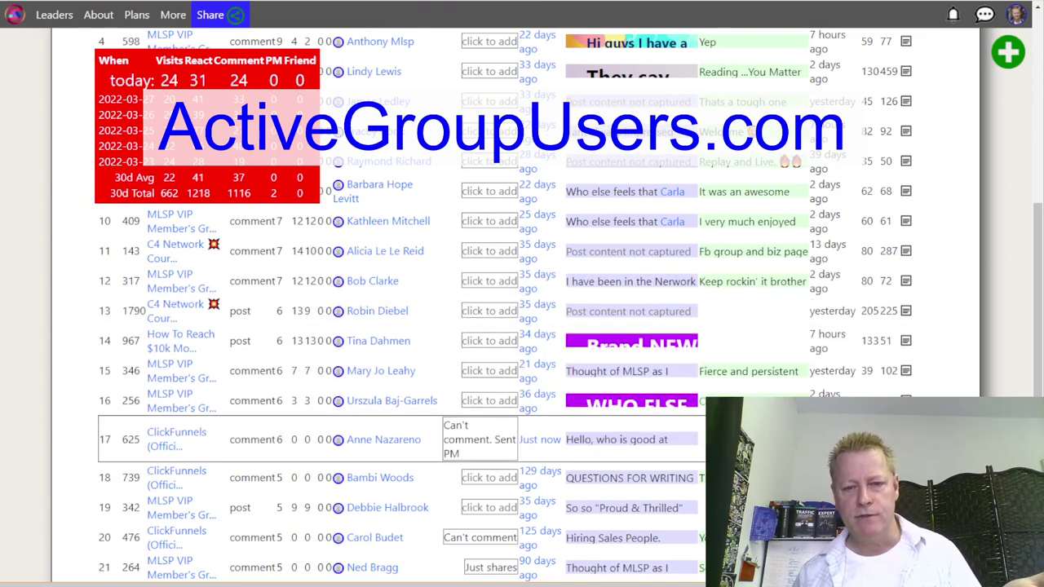
{"action": "scroll", "coordinate": [740, 225], "scroll_direction": "up", "scroll_amount": 10}
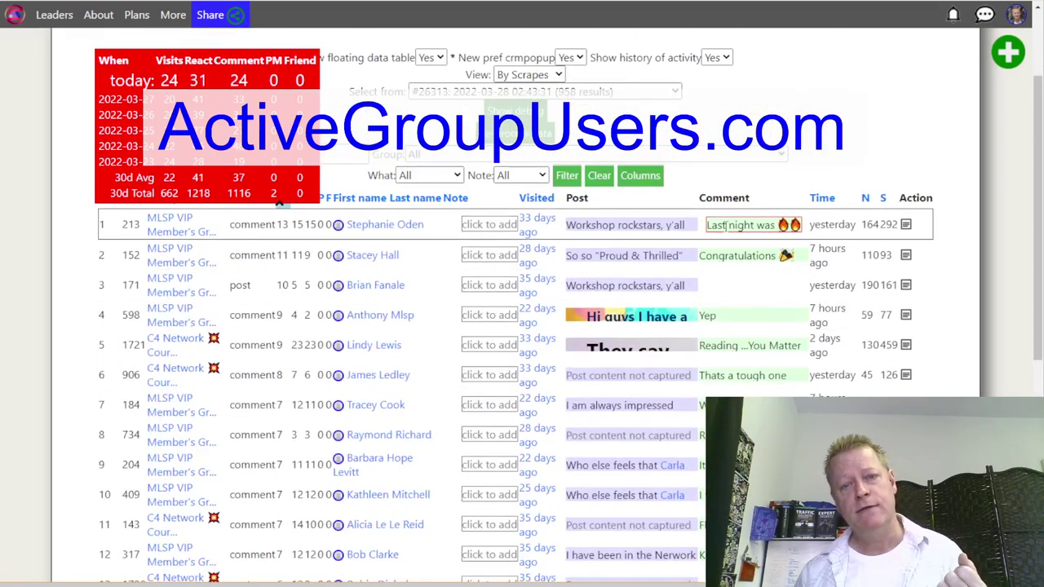
{"action": "scroll", "coordinate": [717, 330], "scroll_direction": "down", "scroll_amount": 6}
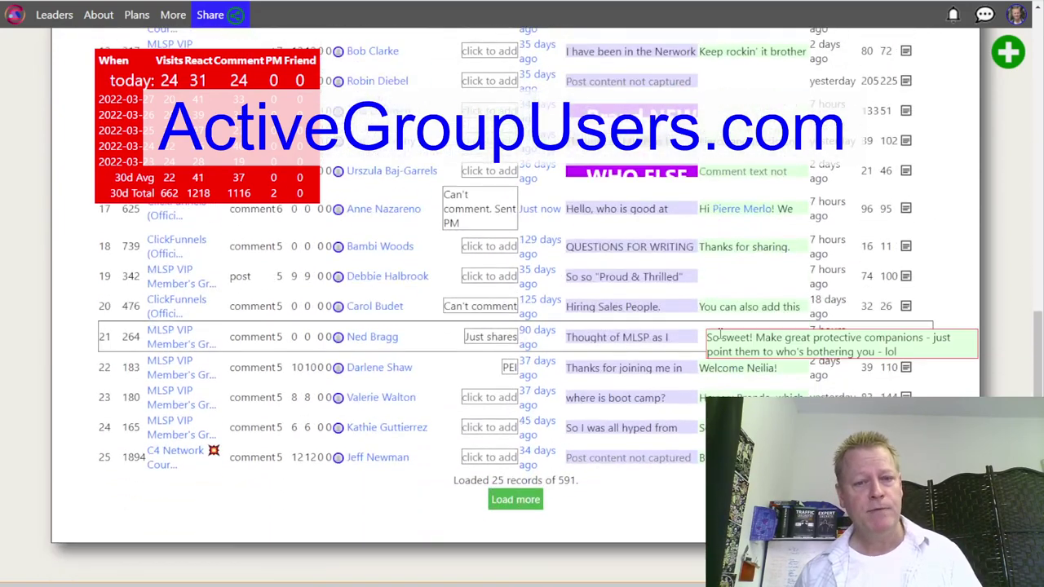